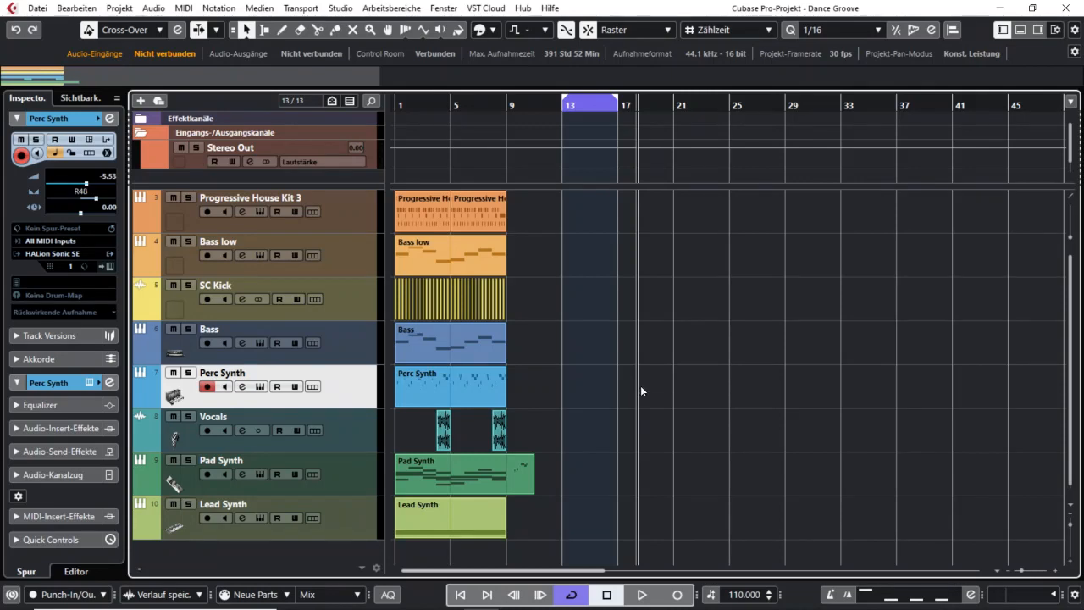
Step: Create a Bass part over the loop range from bar 13, paste the sixteenth-note run into it and hide the velocity lane
{"action": "double_click", "coordinate": [596, 353]}
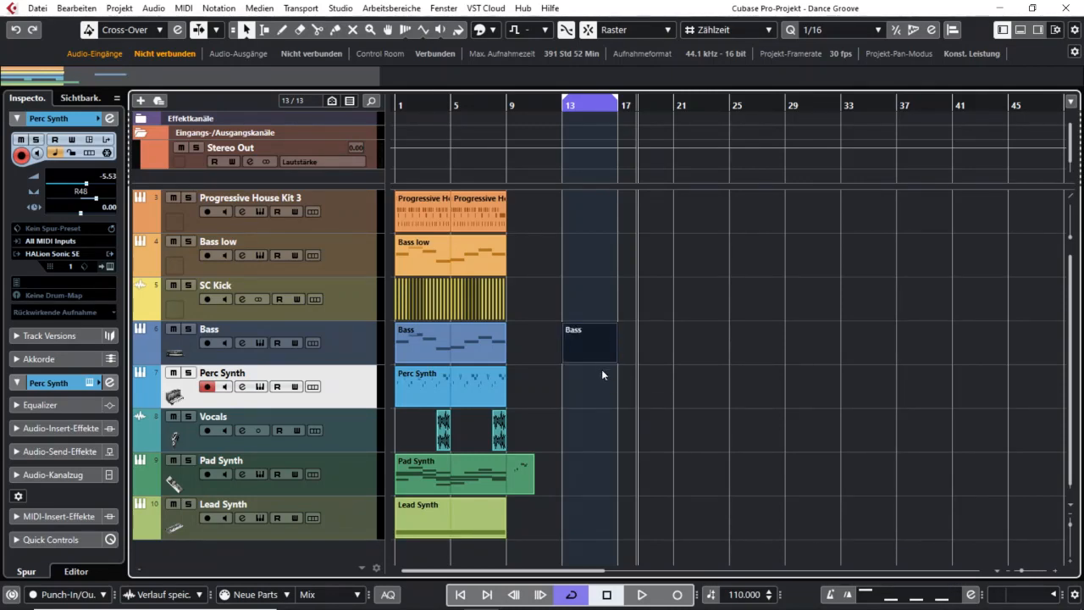
{"action": "key", "text": "Return"}
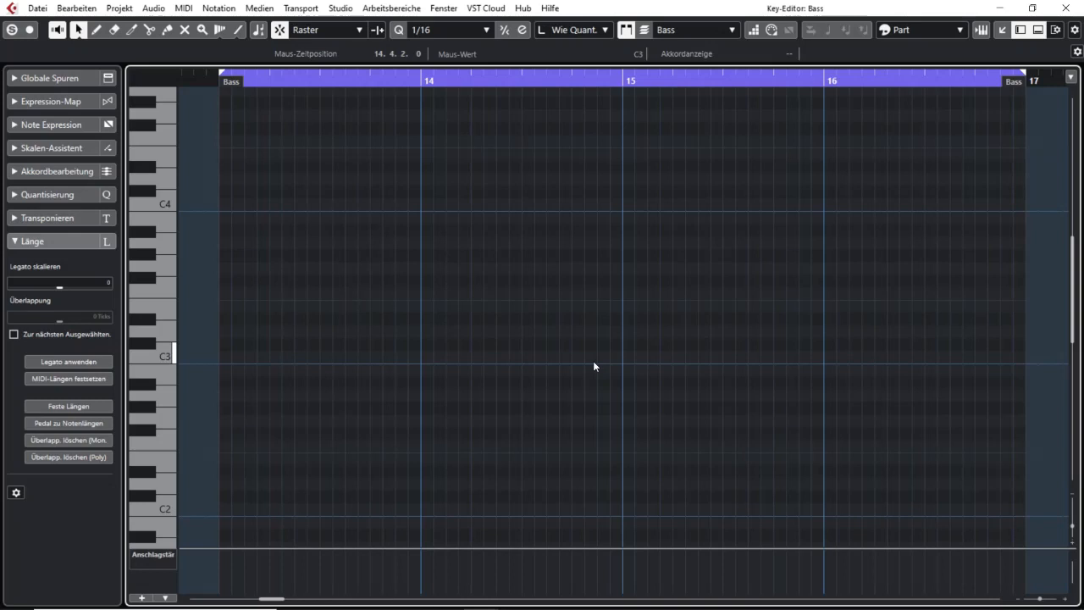
{"action": "key", "text": "ctrl+v"}
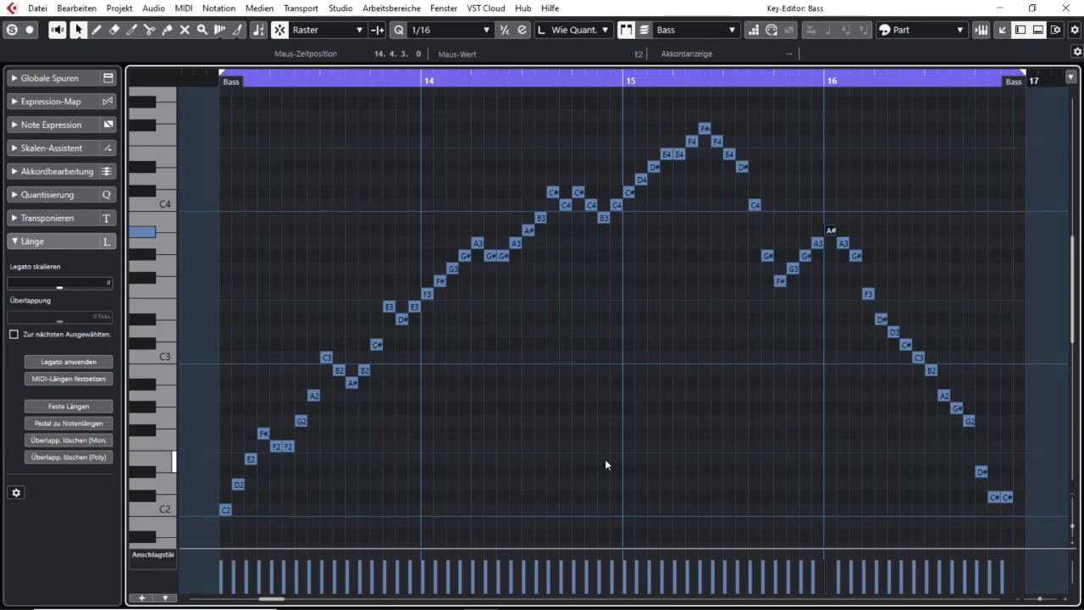
{"action": "key", "text": "ctrl+alt+e"}
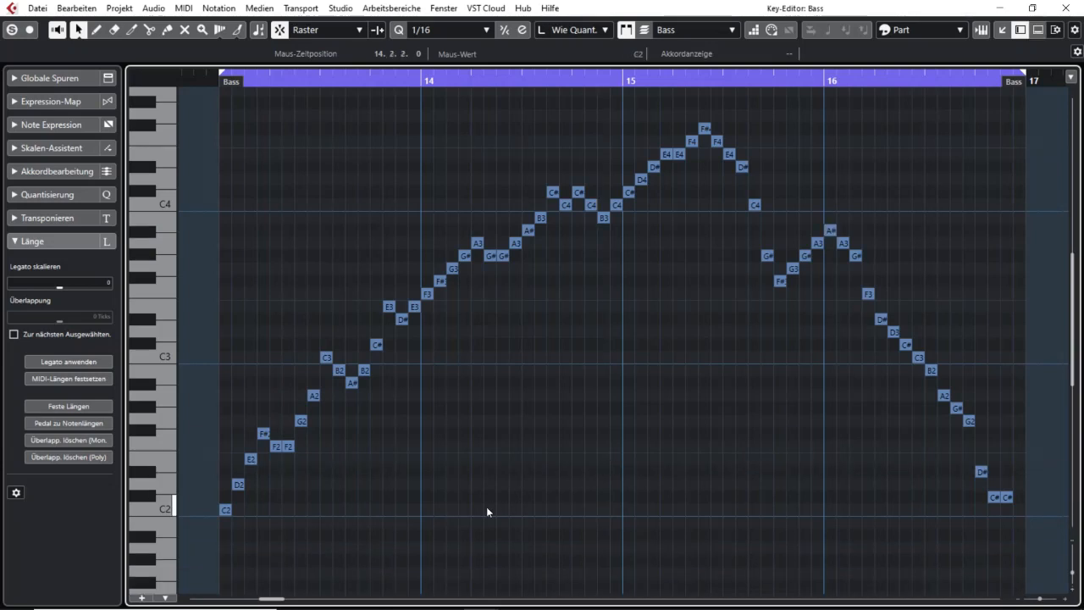
Step: Lower the second note of three repeated pairs by a semitone: final C#2 to C2, G#3 in bar 14 to G3, F2 in bar 13 to E2
{"action": "left_click", "coordinate": [1005, 497]}
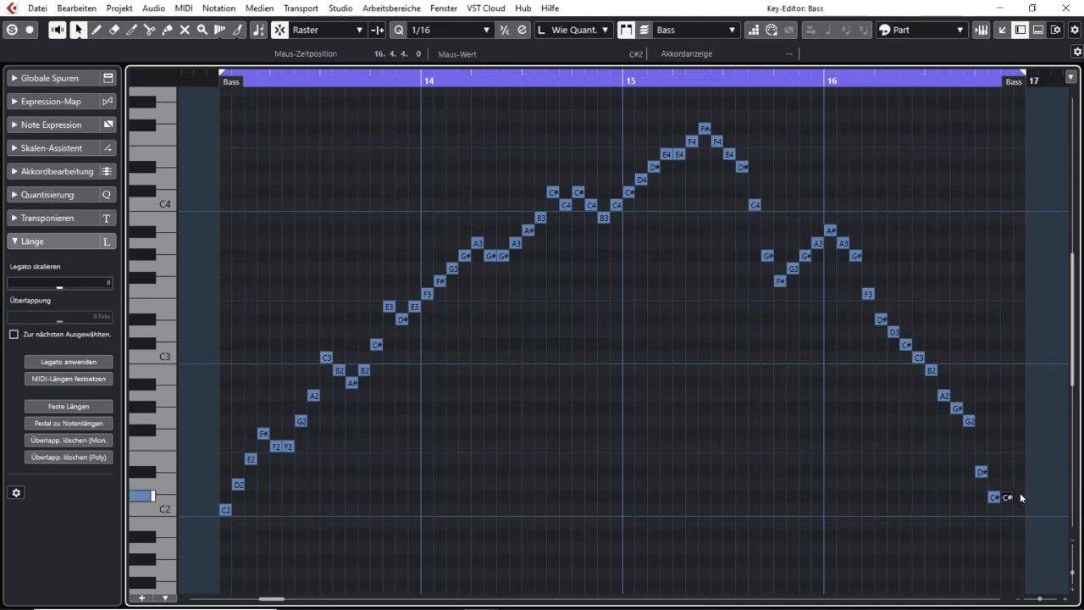
{"action": "key", "text": "Down"}
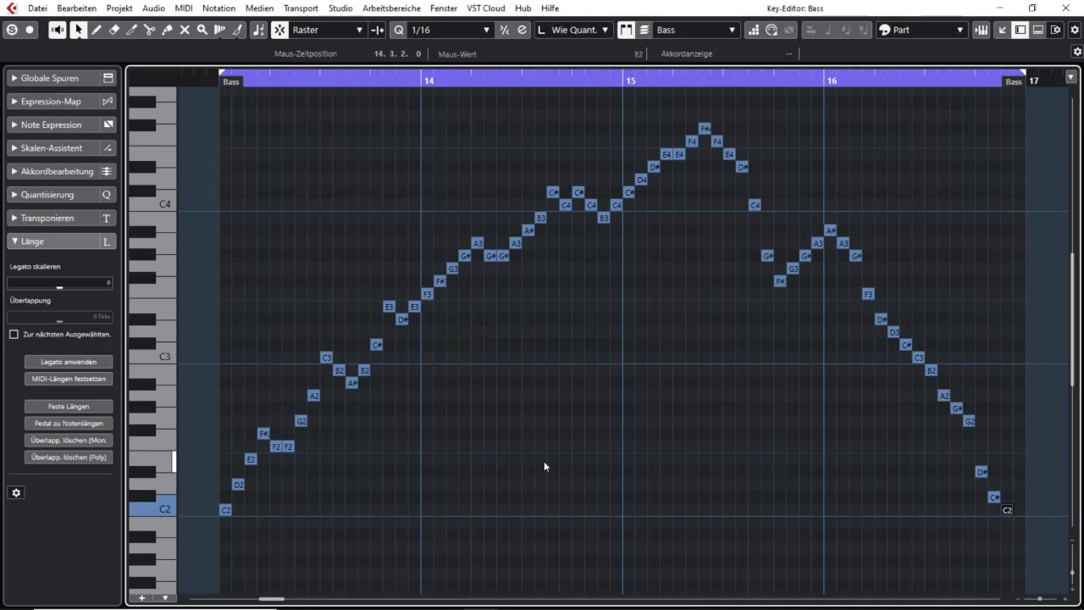
{"action": "left_click", "coordinate": [502, 257]}
{"action": "key", "text": "Down"}
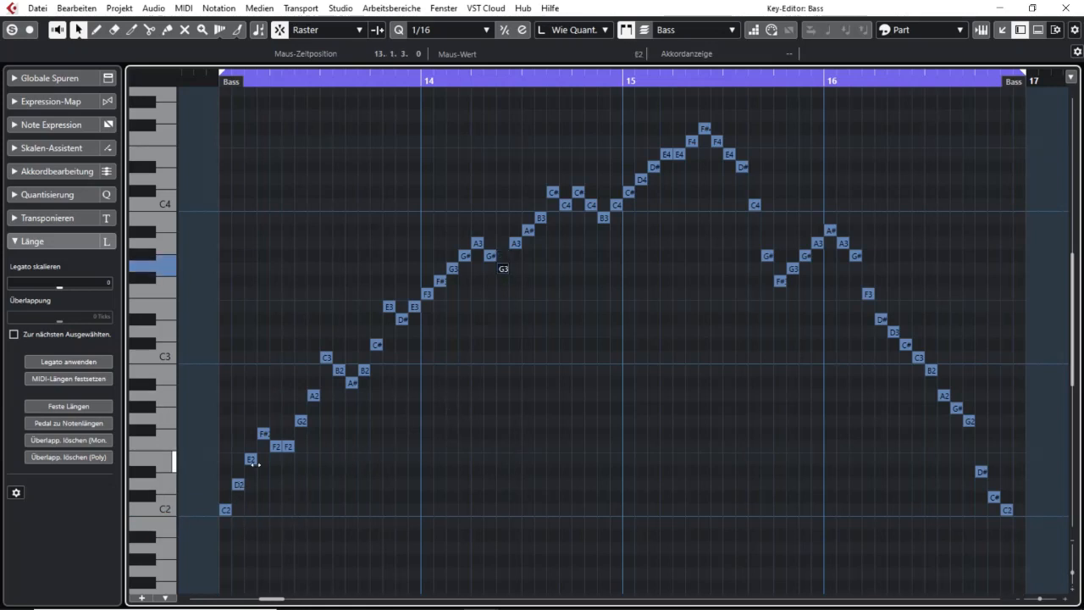
{"action": "left_click_drag", "start_coordinate": [288, 447], "coordinate": [289, 460]}
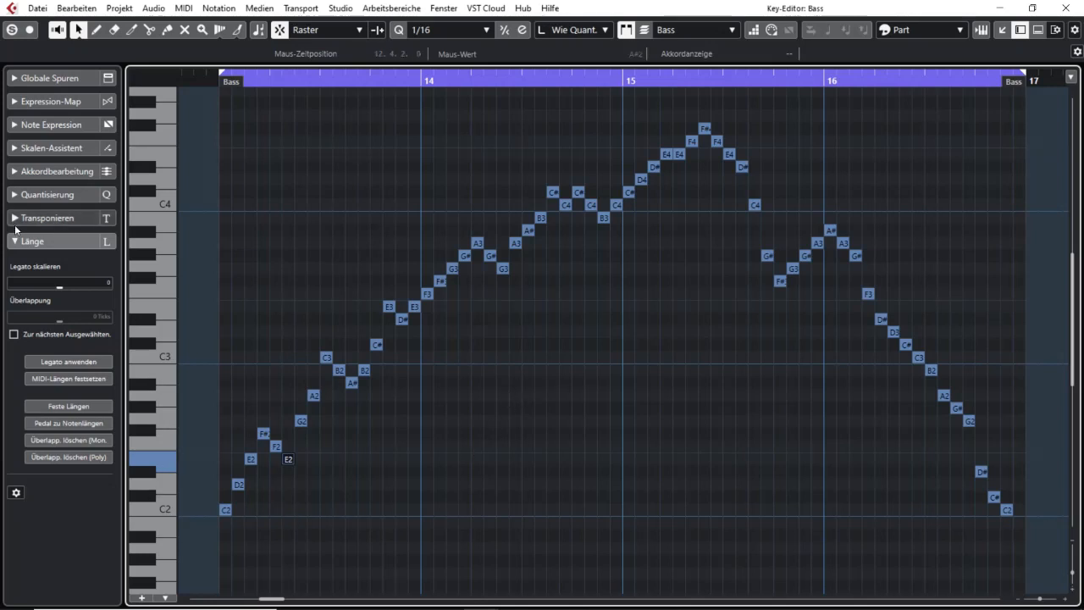
Step: Set the Scale Assistant's editor scale to E Dur and quantize the pitches of all notes to it
{"action": "left_click", "coordinate": [51, 147]}
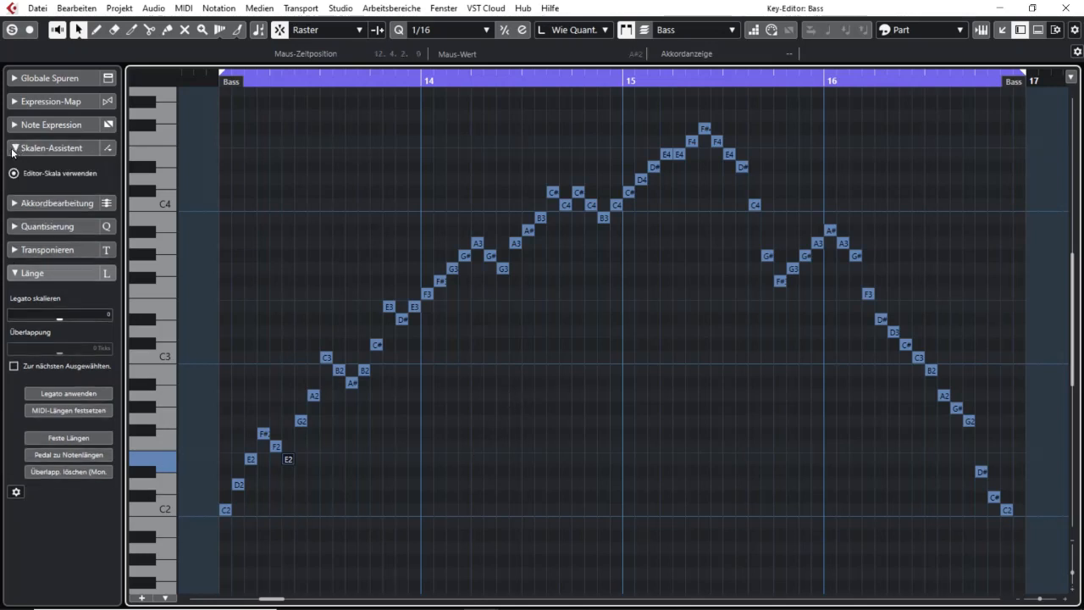
{"action": "left_click", "coordinate": [333, 238]}
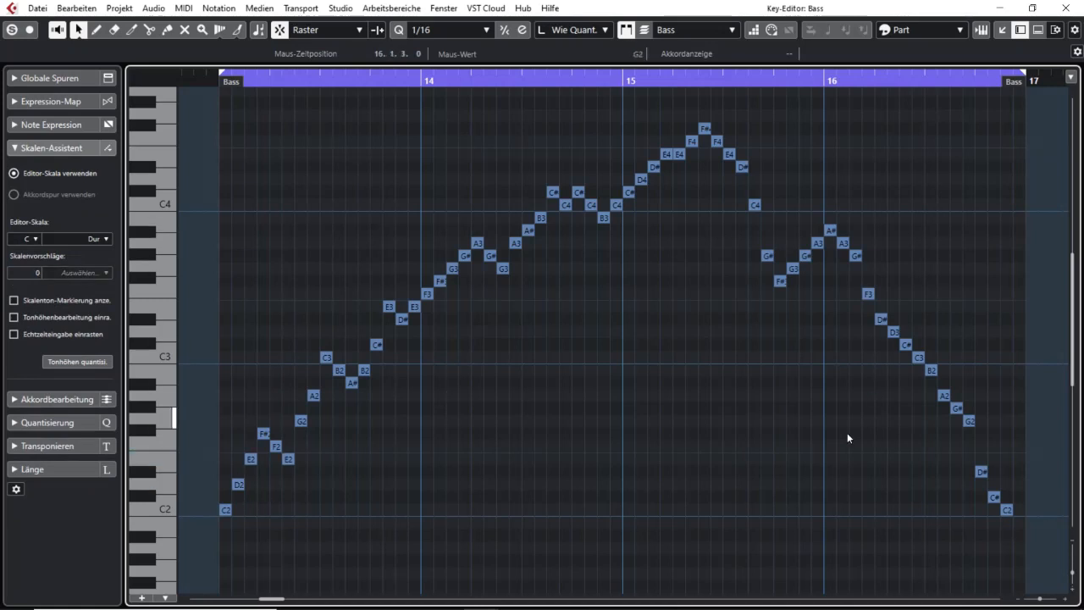
{"action": "left_click", "coordinate": [625, 430]}
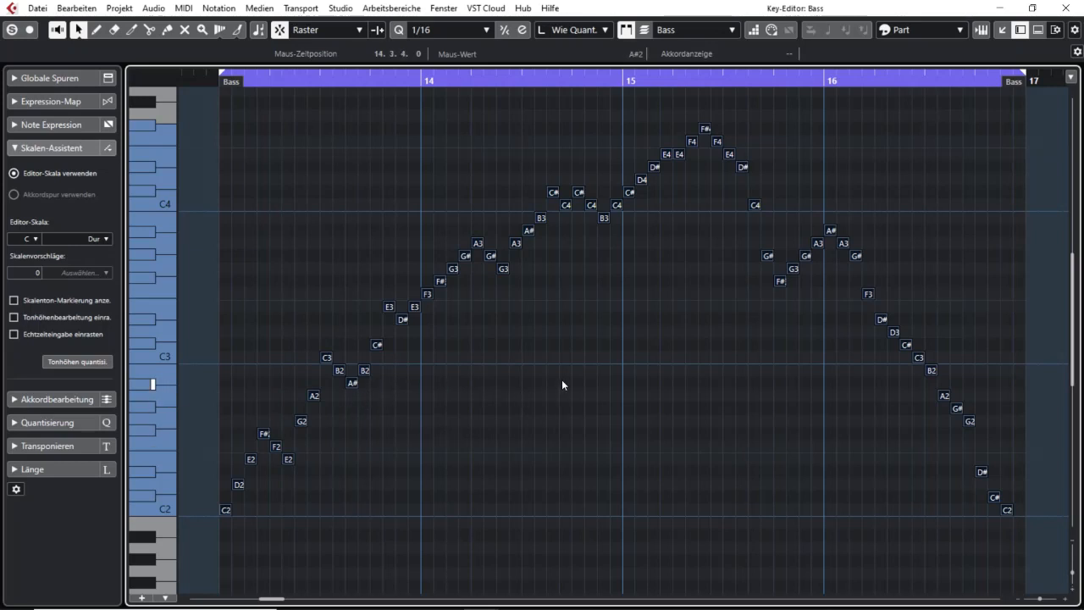
{"action": "left_click", "coordinate": [36, 241]}
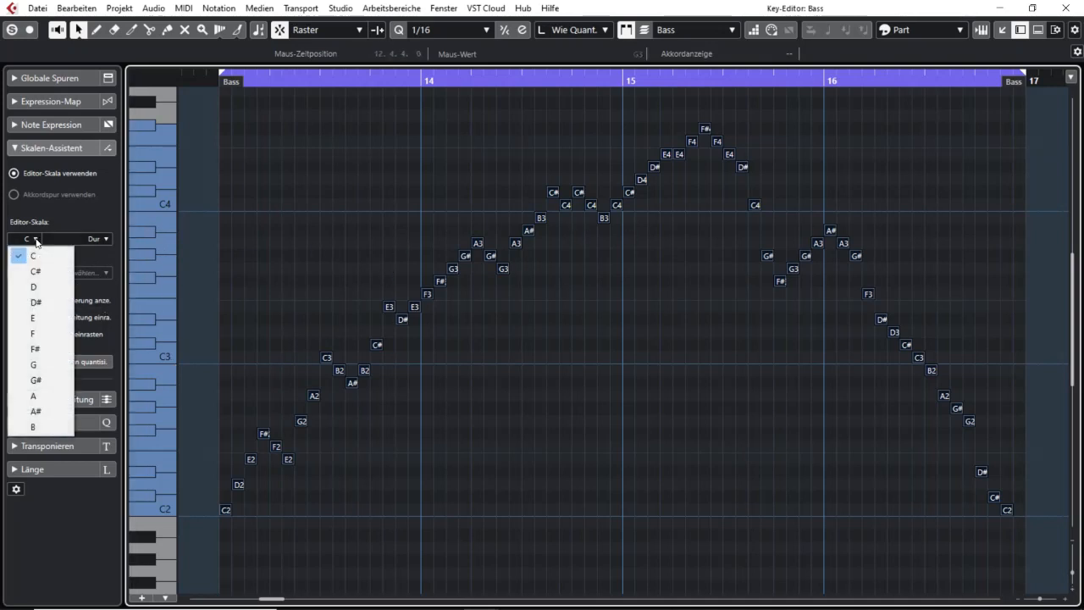
{"action": "left_click", "coordinate": [46, 321]}
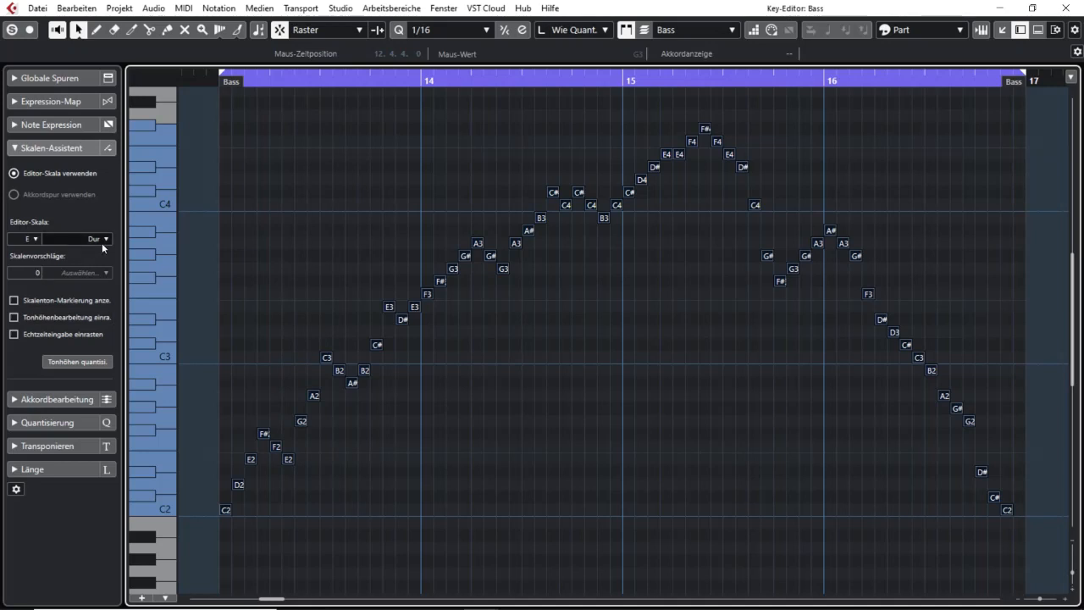
{"action": "left_click", "coordinate": [75, 364]}
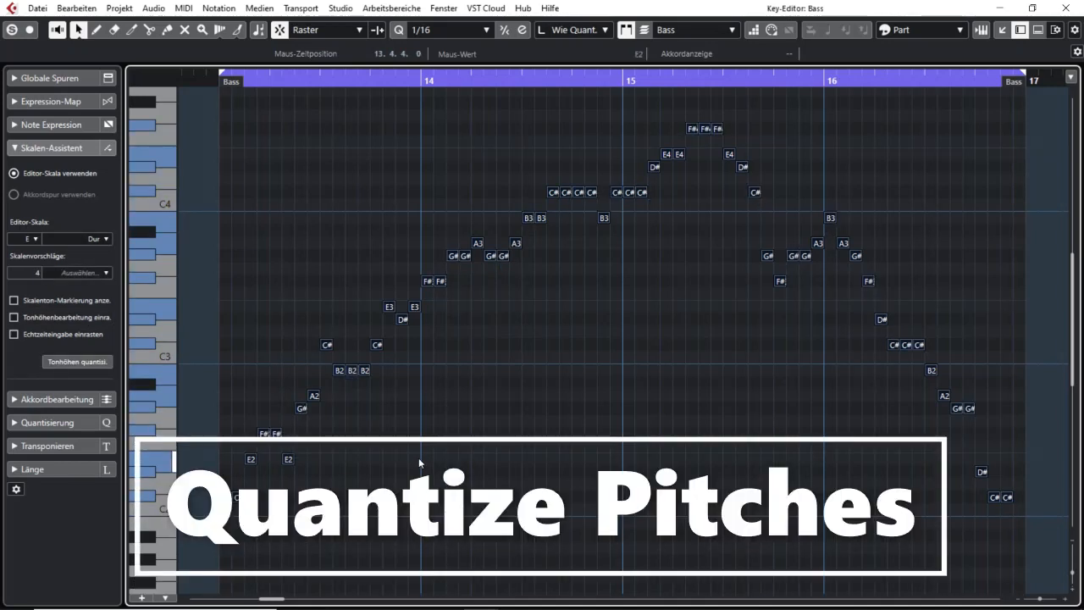
{"action": "key", "text": "ctrl+a"}
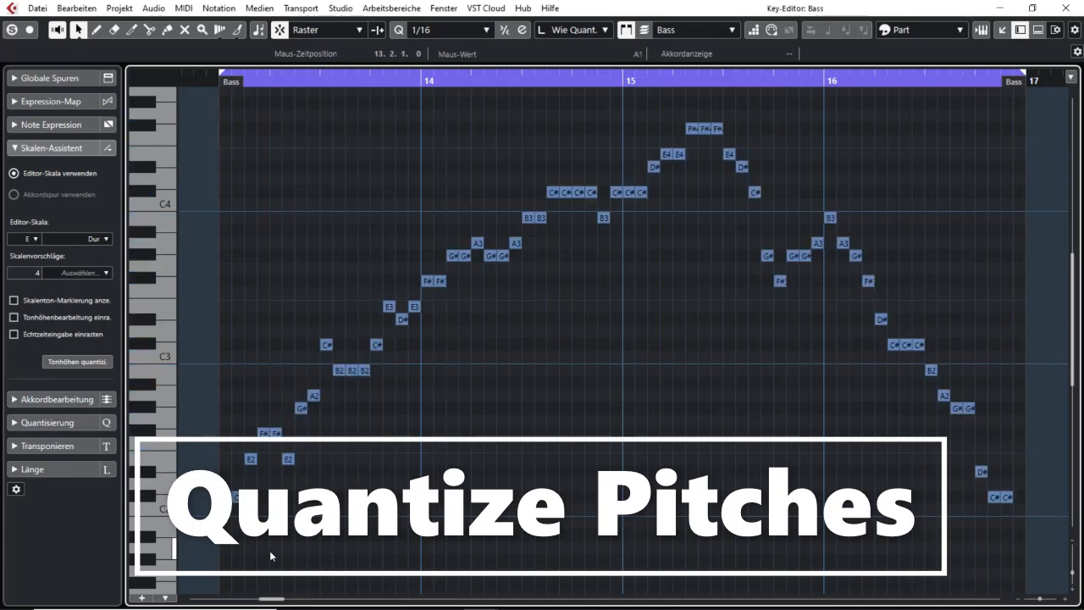
{"action": "left_click", "coordinate": [259, 552]}
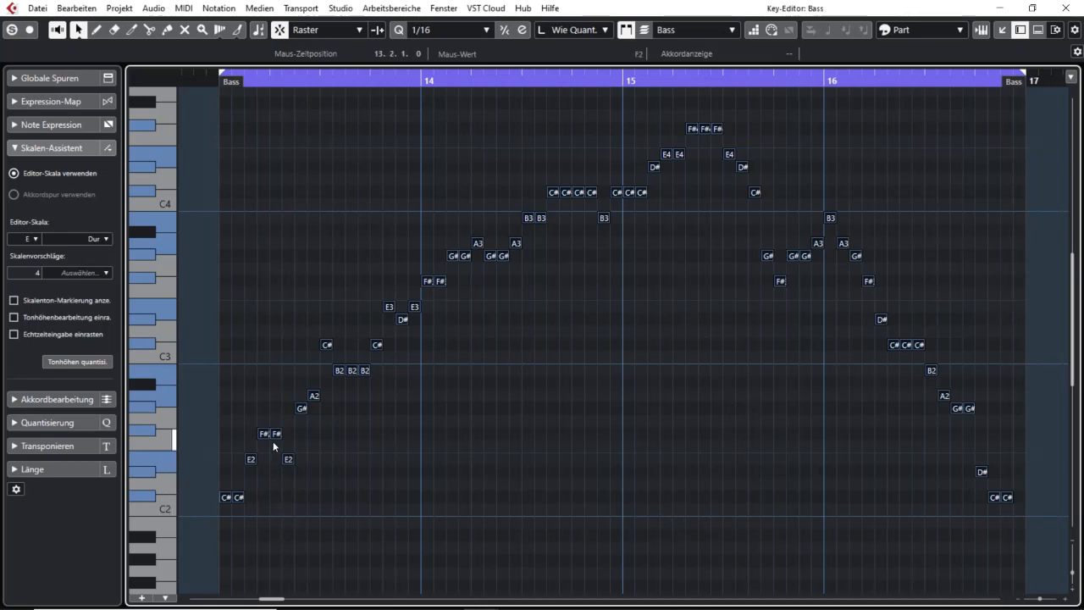
Step: Raise the second F#2 in bar 13 to G#2 and lower the second C#2 in that bar to B1
{"action": "key", "text": "ctrl+a"}
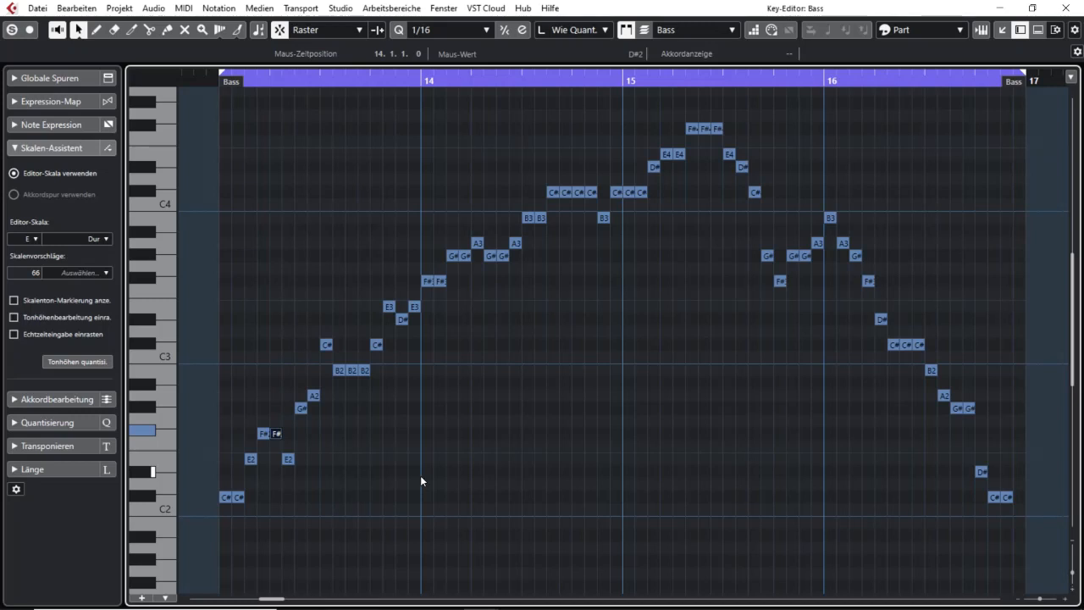
{"action": "key", "text": "Up"}
{"action": "key", "text": "Up"}
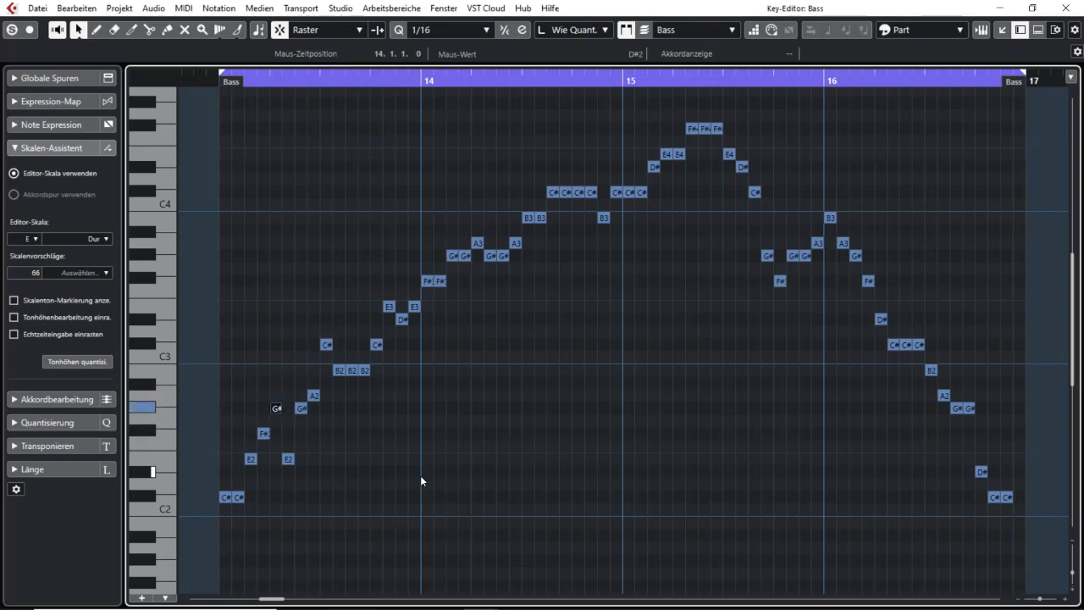
{"action": "left_click", "coordinate": [241, 496]}
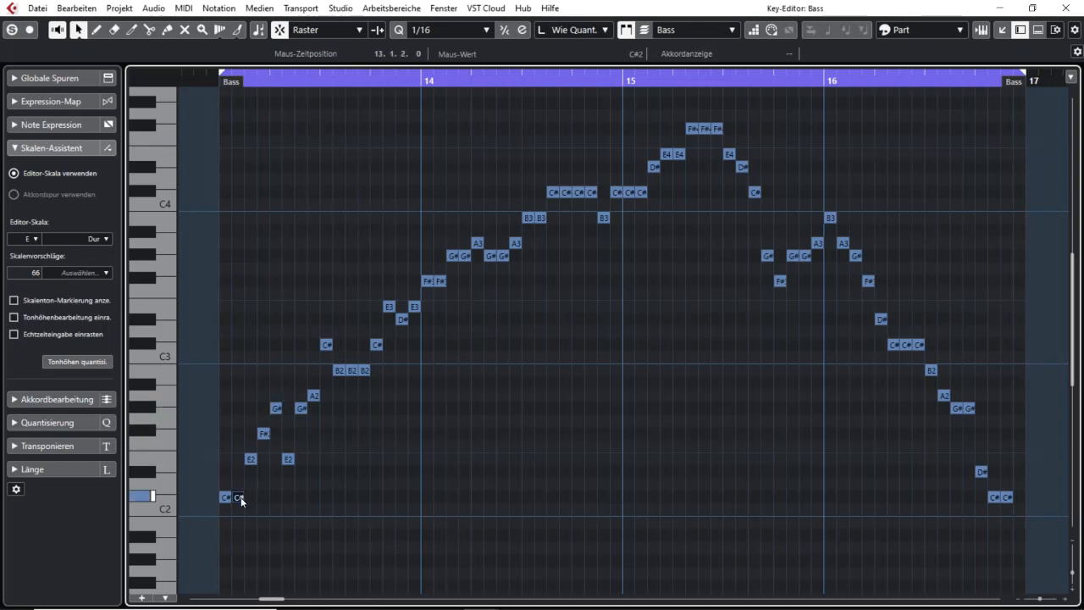
{"action": "key", "text": "Down"}
{"action": "key", "text": "Down"}
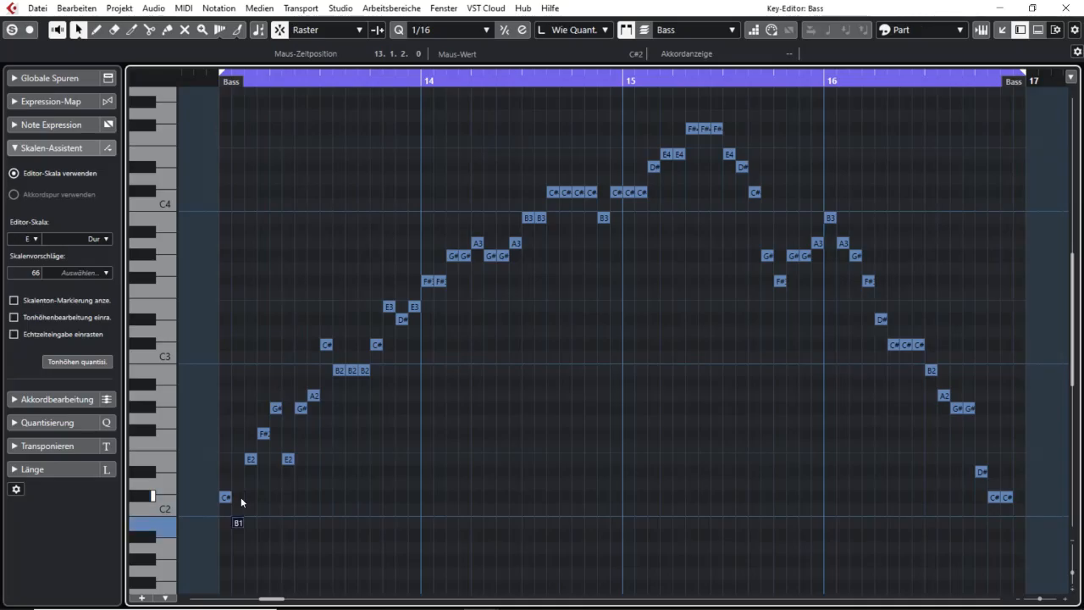
Step: Lower the middle one of the three adjacent B2 notes in bar 13 to A2
{"action": "left_click", "coordinate": [350, 371]}
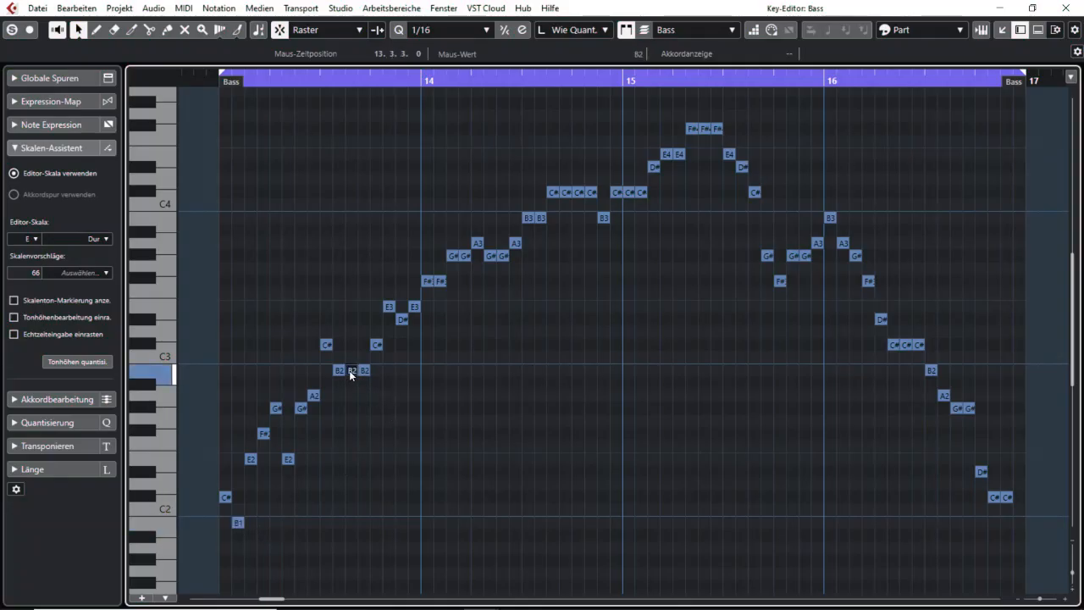
{"action": "key", "text": "Down"}
{"action": "key", "text": "Down"}
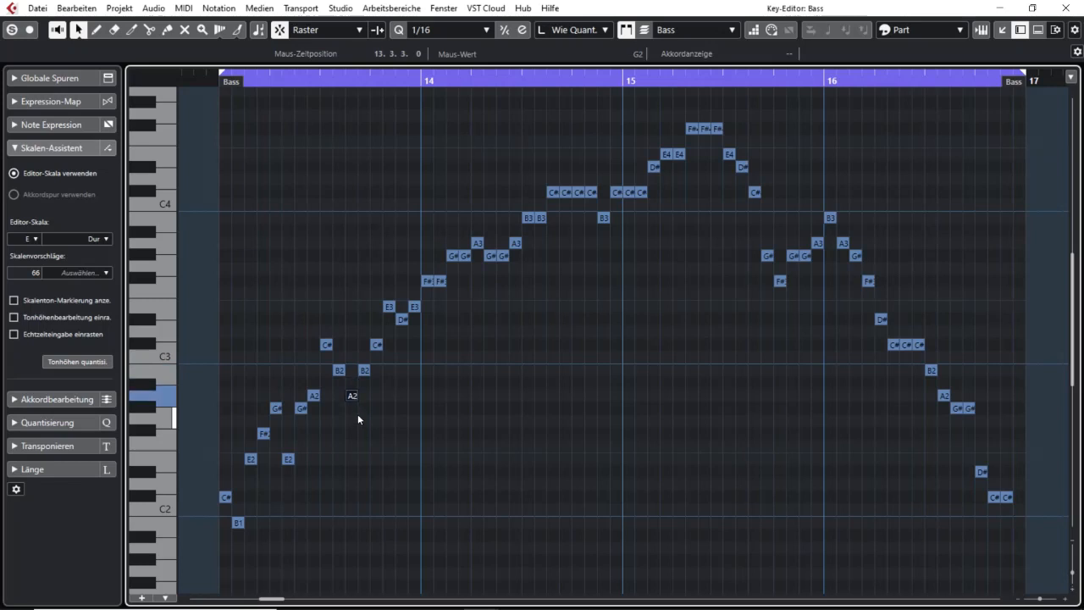
{"action": "left_click", "coordinate": [566, 192]}
{"action": "key", "text": "Up"}
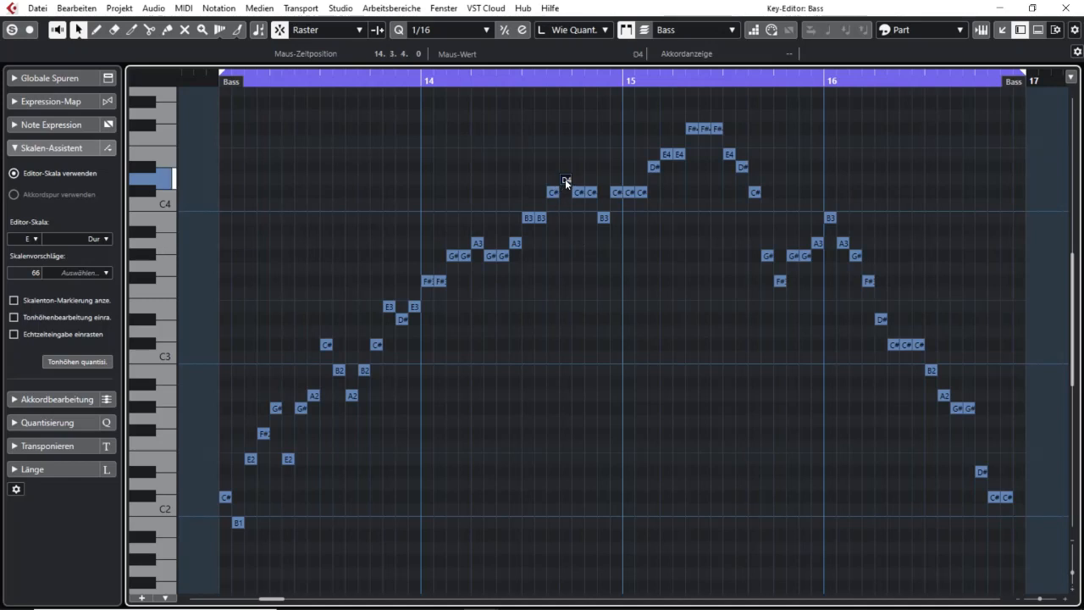
{"action": "left_click_drag", "start_coordinate": [565, 179], "coordinate": [567, 203]}
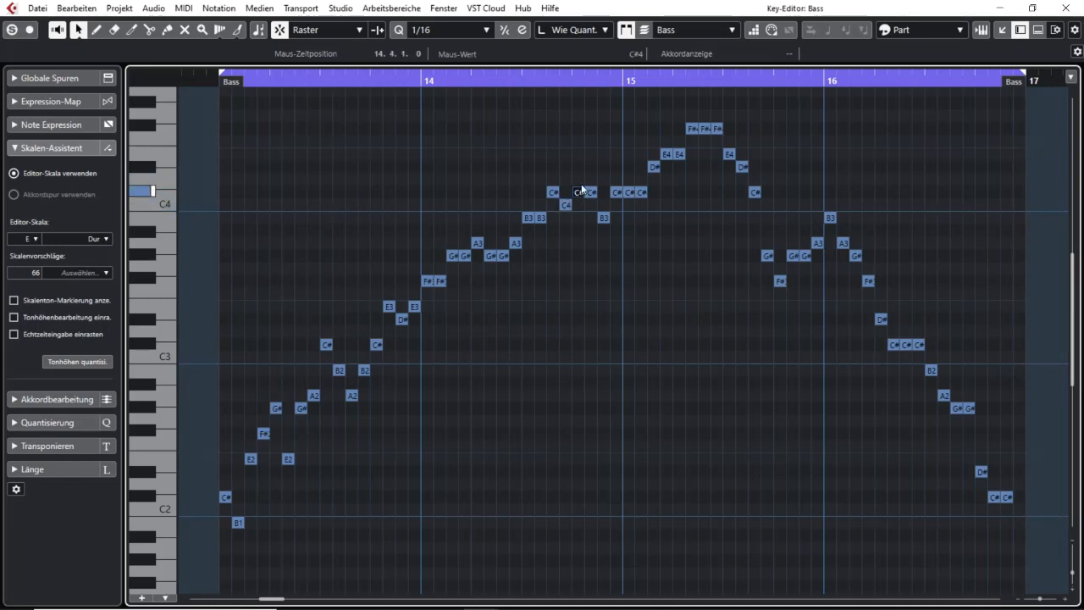
{"action": "left_click_drag", "start_coordinate": [581, 191], "coordinate": [582, 181]}
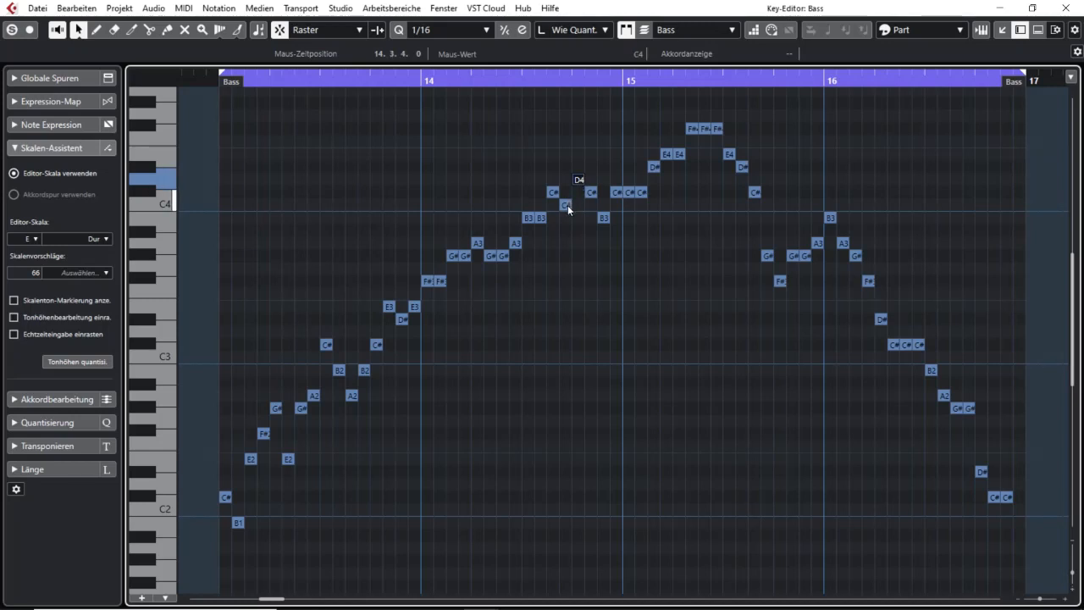
{"action": "left_click", "coordinate": [567, 206]}
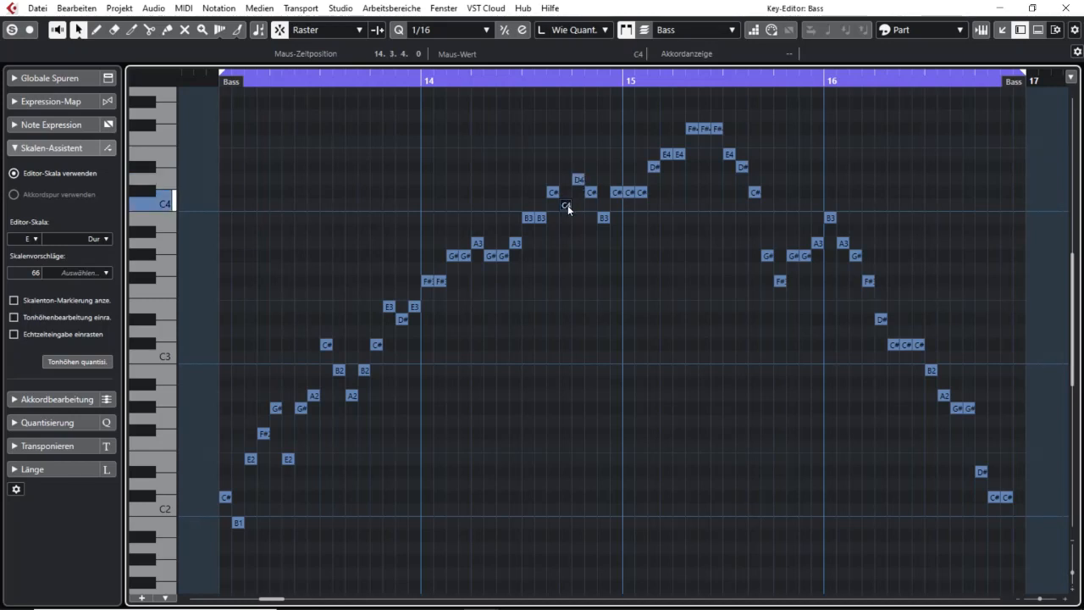
{"action": "mouse_move", "coordinate": [567, 205]}
{"action": "left_mouse_down"}
{"action": "mouse_move", "coordinate": [563, 230]}
{"action": "mouse_move", "coordinate": [566, 195]}
{"action": "left_mouse_up"}
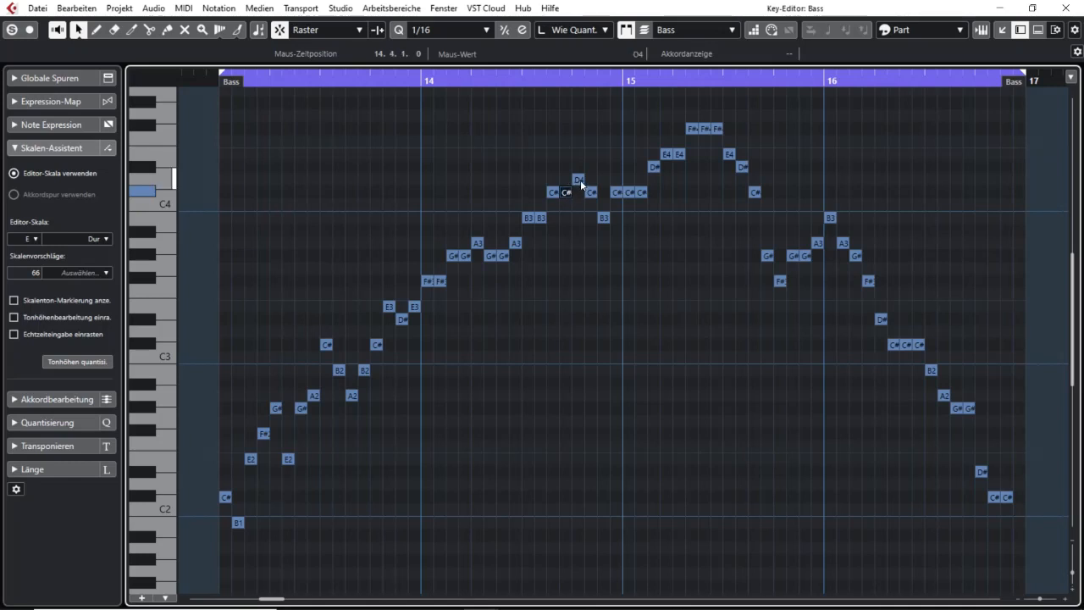
Step: Move the note after the two C#4 notes in bar 14 to D#4 and lower the first note of bar 15 to B3
{"action": "mouse_move", "coordinate": [580, 180]}
{"action": "left_mouse_down"}
{"action": "mouse_move", "coordinate": [580, 170]}
{"action": "mouse_move", "coordinate": [580, 196]}
{"action": "left_mouse_up"}
{"action": "left_click_drag", "start_coordinate": [578, 193], "coordinate": [581, 168]}
{"action": "left_click", "coordinate": [629, 192]}
{"action": "key", "text": "Down"}
{"action": "key", "text": "Down"}
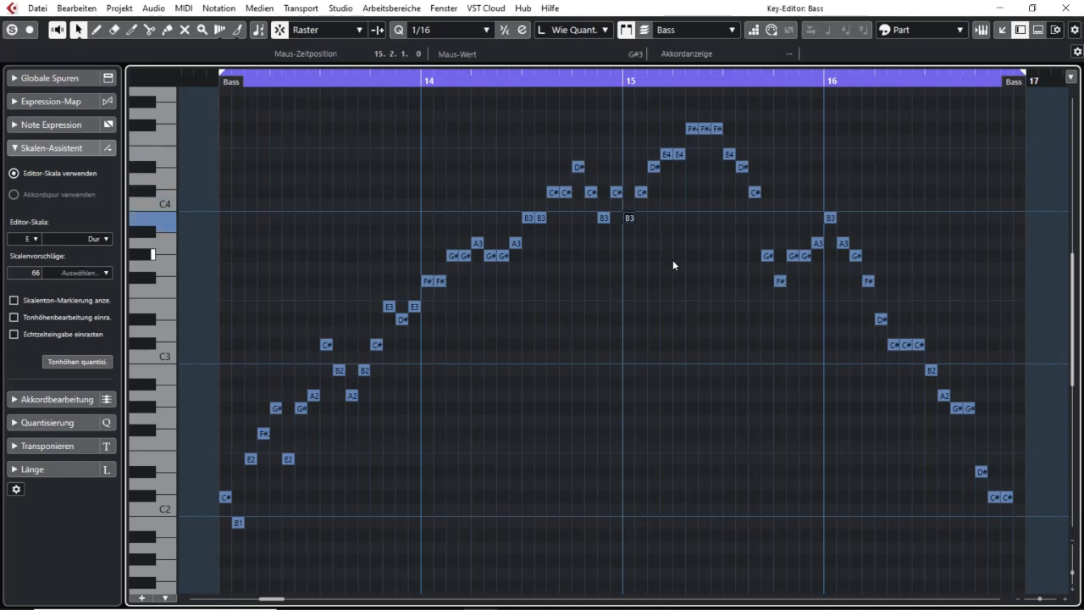
Step: Raise the middle one of the three F#4 notes at the peak of bar 15 to G#4
{"action": "left_click", "coordinate": [704, 129]}
{"action": "key", "text": "Up"}
{"action": "key", "text": "Up"}
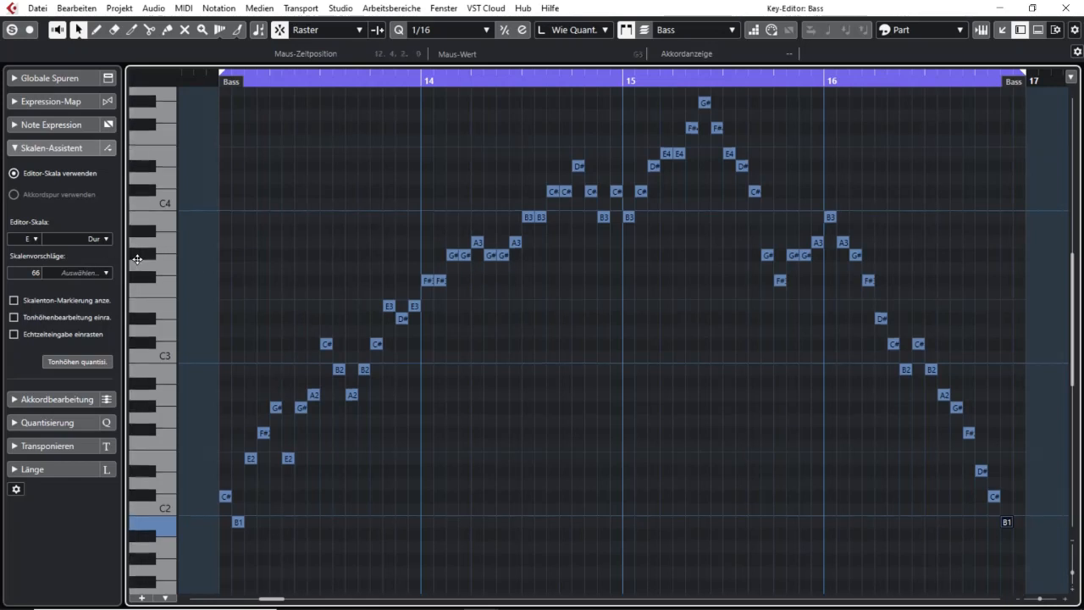
Step: Lower the second of the two adjacent G#3 notes after the A3 in bar 14, at 14.2.3, to G3
{"action": "scroll", "coordinate": [177, 271], "scroll_direction": "up", "scroll_amount": 1}
{"action": "left_click_drag", "start_coordinate": [177, 270], "coordinate": [216, 266]}
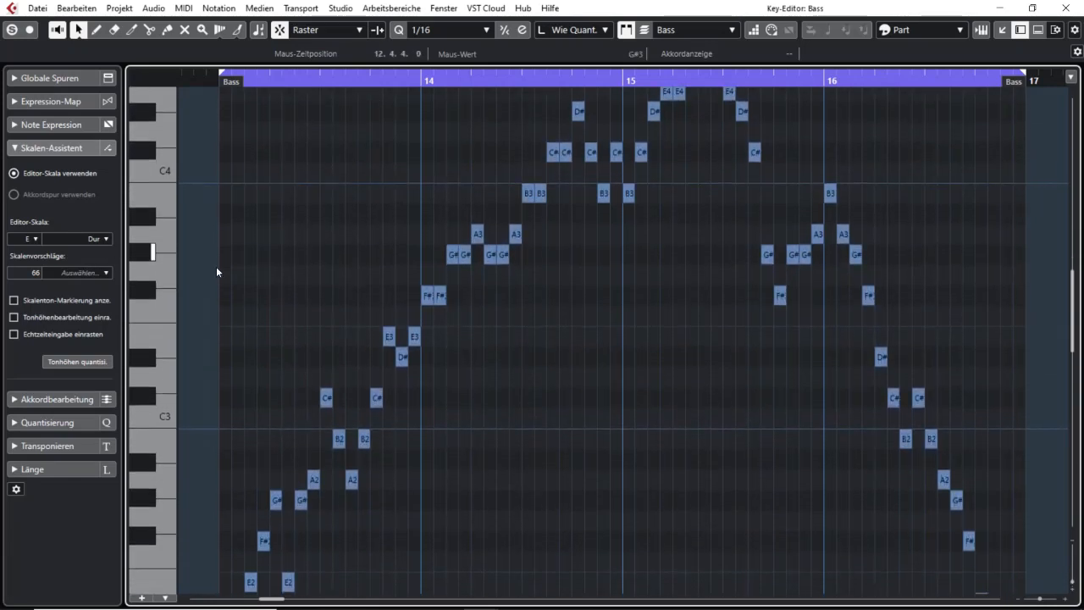
{"action": "left_click_drag", "start_coordinate": [494, 82], "coordinate": [489, 98]}
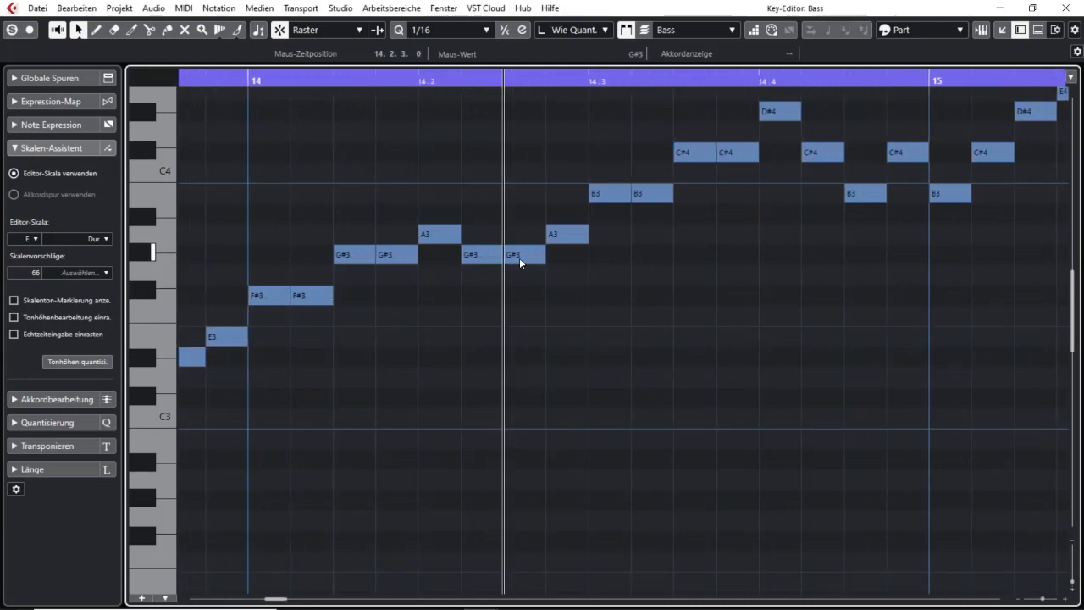
{"action": "left_click_drag", "start_coordinate": [519, 257], "coordinate": [521, 275]}
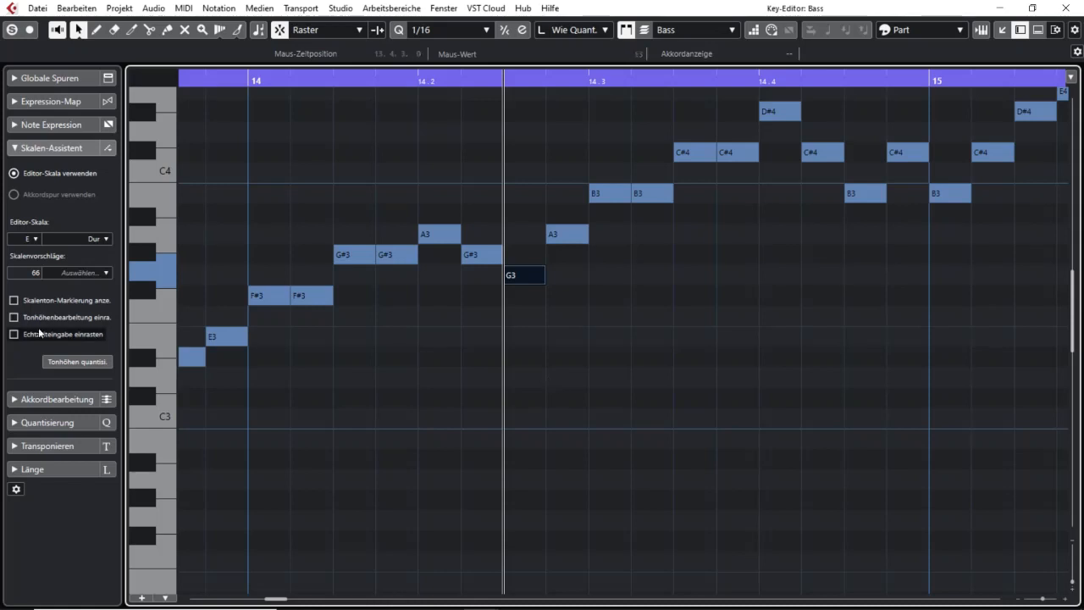
Step: Enable snapping of pitch edits to the editor scale (Tonhöhenbearbeitung einrasten) and lower the note at 14.2.3 to E3
{"action": "left_click", "coordinate": [14, 317]}
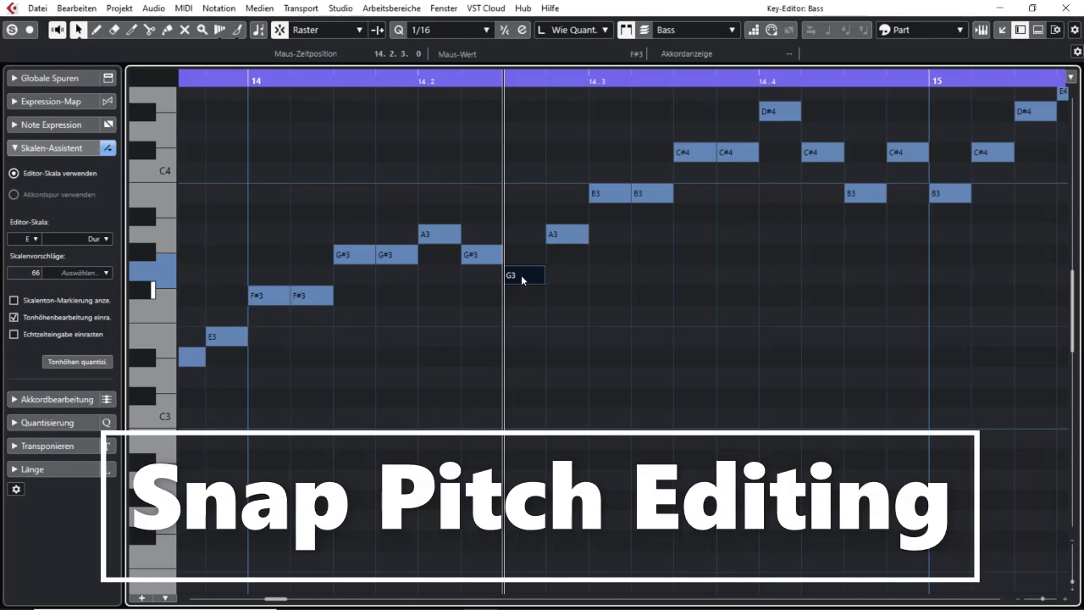
{"action": "left_click_drag", "start_coordinate": [522, 279], "coordinate": [522, 295]}
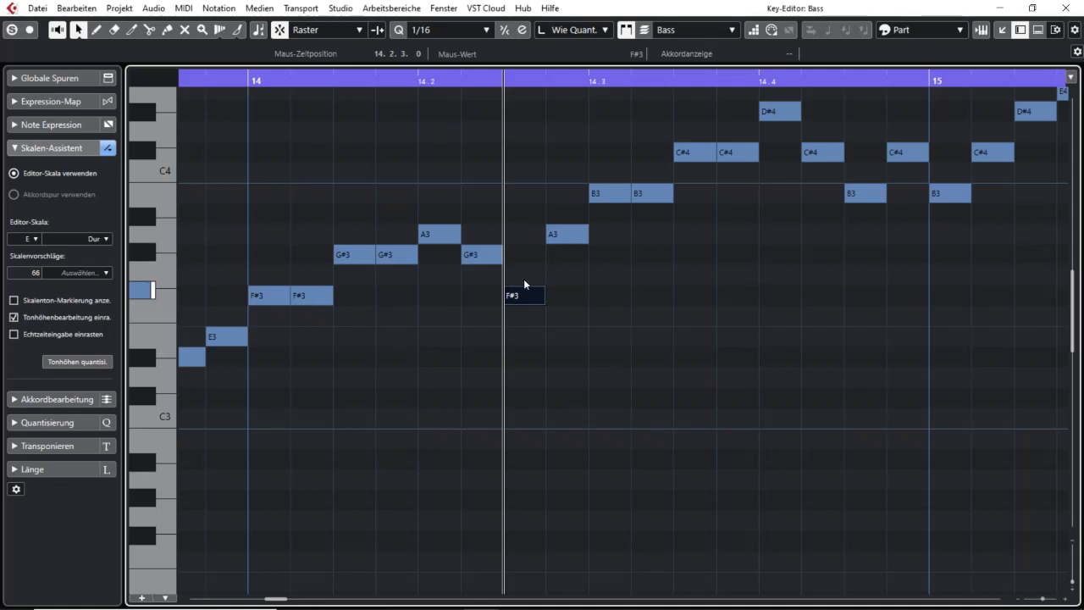
{"action": "mouse_move", "coordinate": [523, 298]}
{"action": "left_mouse_down"}
{"action": "mouse_move", "coordinate": [526, 277]}
{"action": "mouse_move", "coordinate": [521, 297]}
{"action": "left_mouse_up"}
{"action": "left_click_drag", "start_coordinate": [523, 294], "coordinate": [518, 319]}
{"action": "left_click_drag", "start_coordinate": [520, 295], "coordinate": [516, 322]}
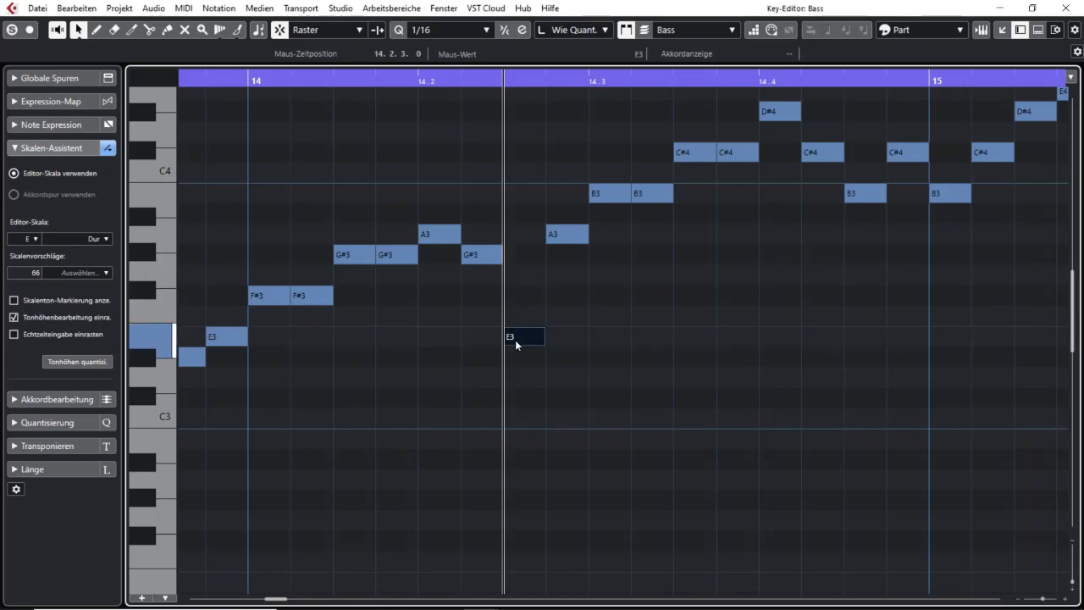
Step: Try raising the note at 14.2.3 to F#3 with pitch snapping enabled
{"action": "left_click_drag", "start_coordinate": [514, 339], "coordinate": [518, 298]}
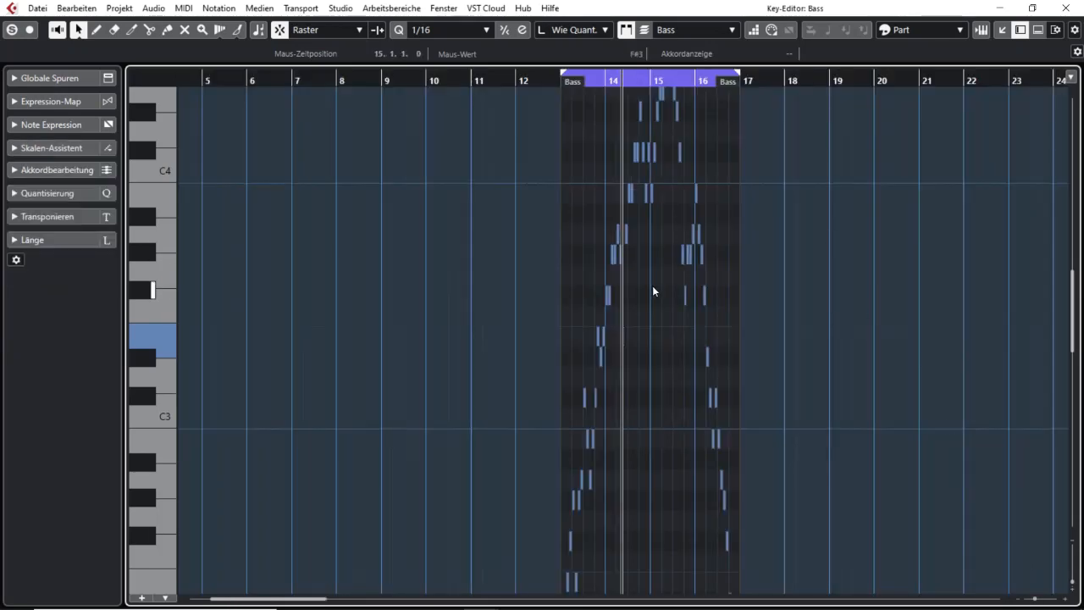
Step: Examine the options in the Chord Editing (Akkordbearbeitung) and Quantize (Quantisierung) sections
{"action": "left_click", "coordinate": [15, 172]}
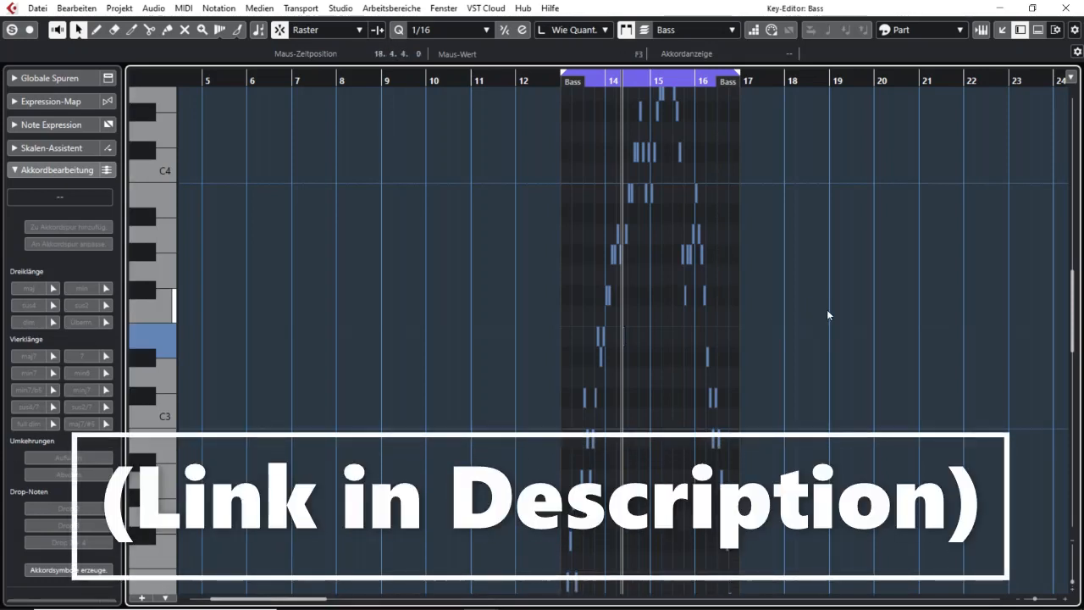
{"action": "scroll", "coordinate": [329, 542], "scroll_direction": "down", "scroll_amount": 3}
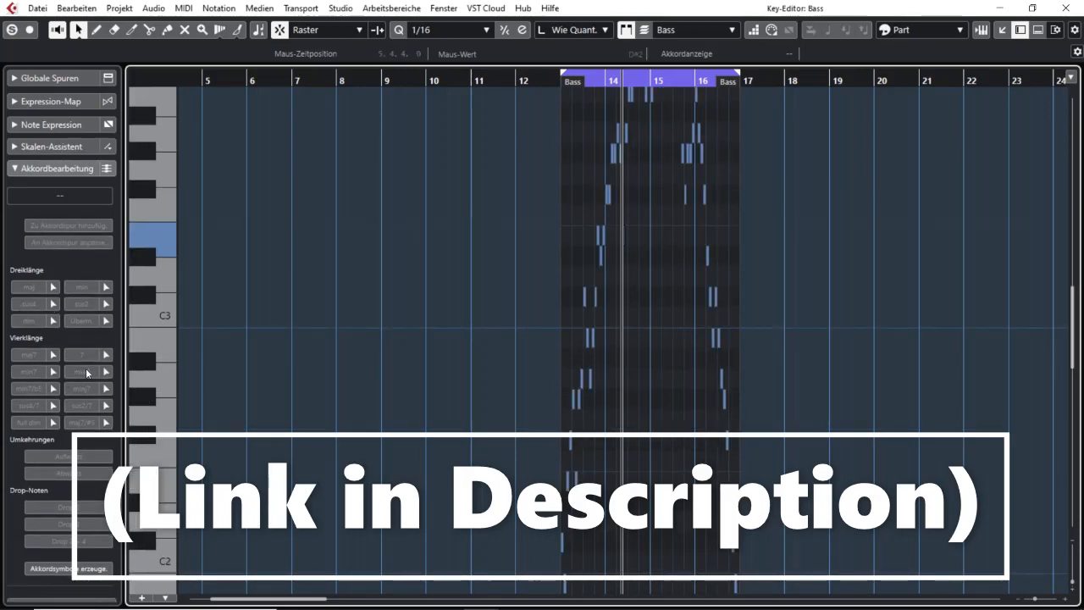
{"action": "left_click", "coordinate": [50, 168]}
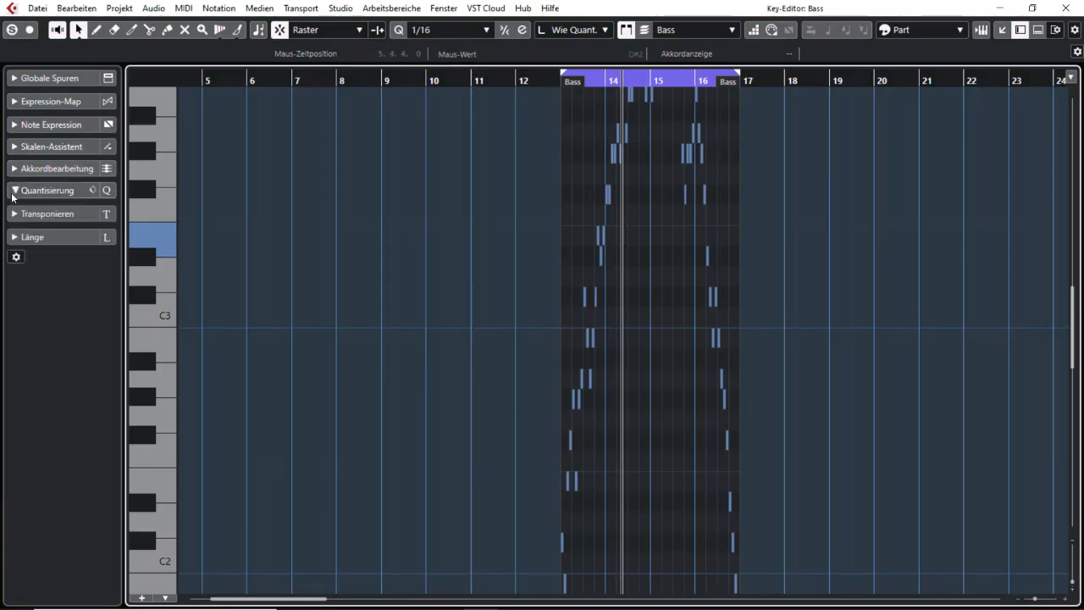
{"action": "left_click", "coordinate": [51, 190]}
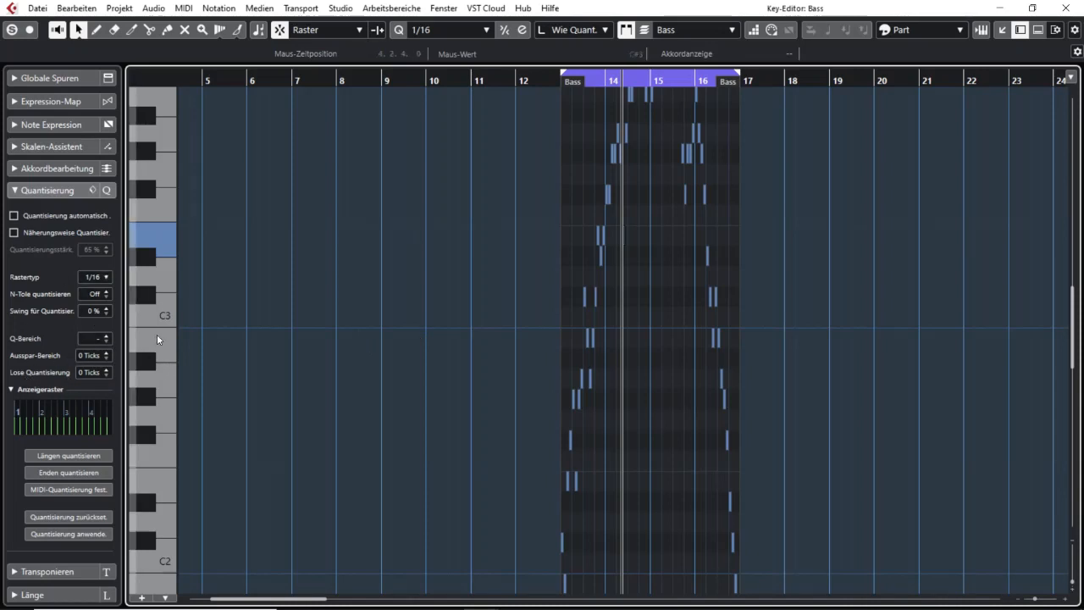
{"action": "left_click", "coordinate": [15, 190]}
Step: Open the Transpose (Transponieren) settings and select all notes of the Bass part
{"action": "left_click", "coordinate": [51, 212]}
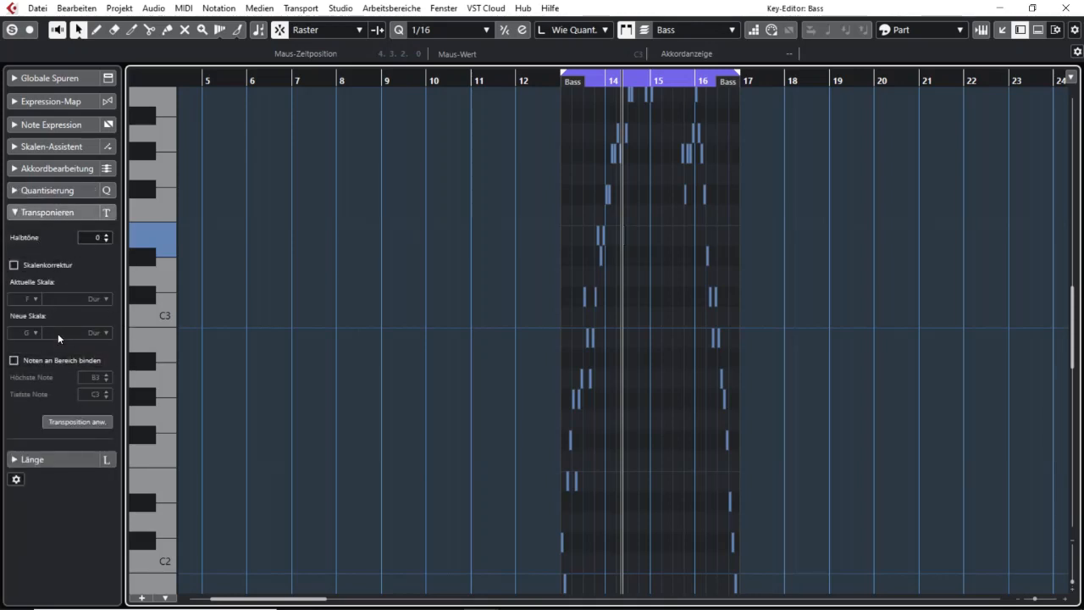
{"action": "left_click_drag", "start_coordinate": [134, 321], "coordinate": [82, 316]}
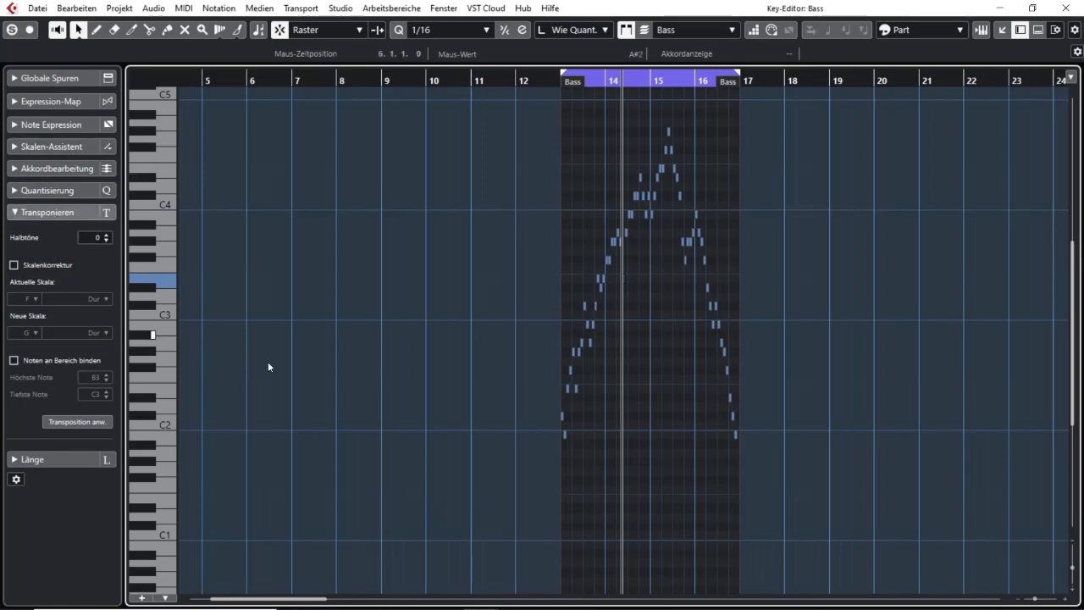
{"action": "left_click_drag", "start_coordinate": [493, 496], "coordinate": [849, 271]}
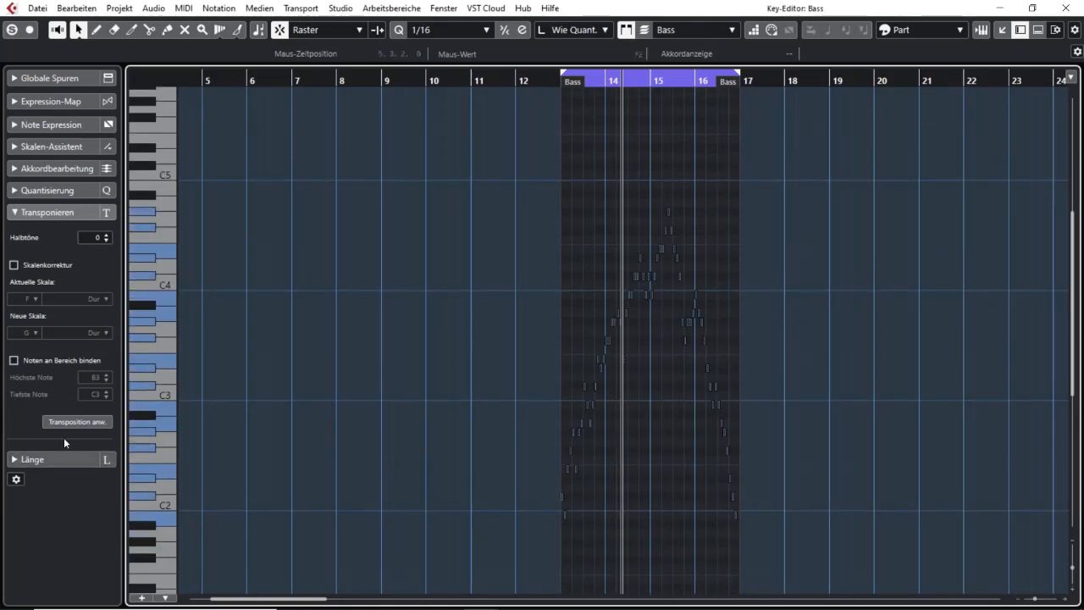
Step: Try transposing the selected Bass notes up 3 semitones and down 5 semitones
{"action": "left_click", "coordinate": [106, 235]}
{"action": "left_click", "coordinate": [79, 424]}
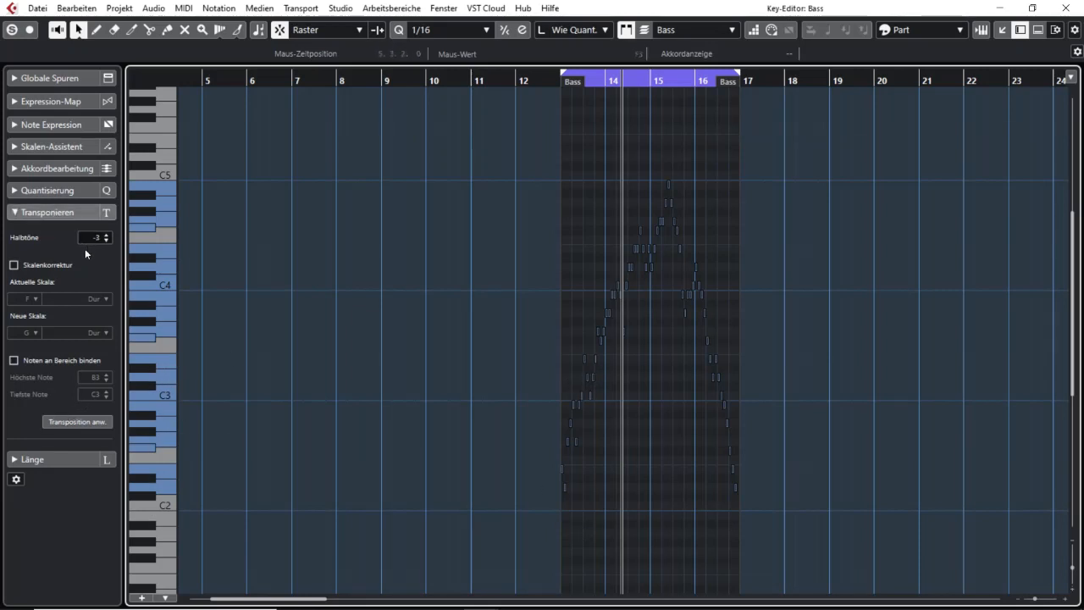
{"action": "left_click", "coordinate": [88, 425]}
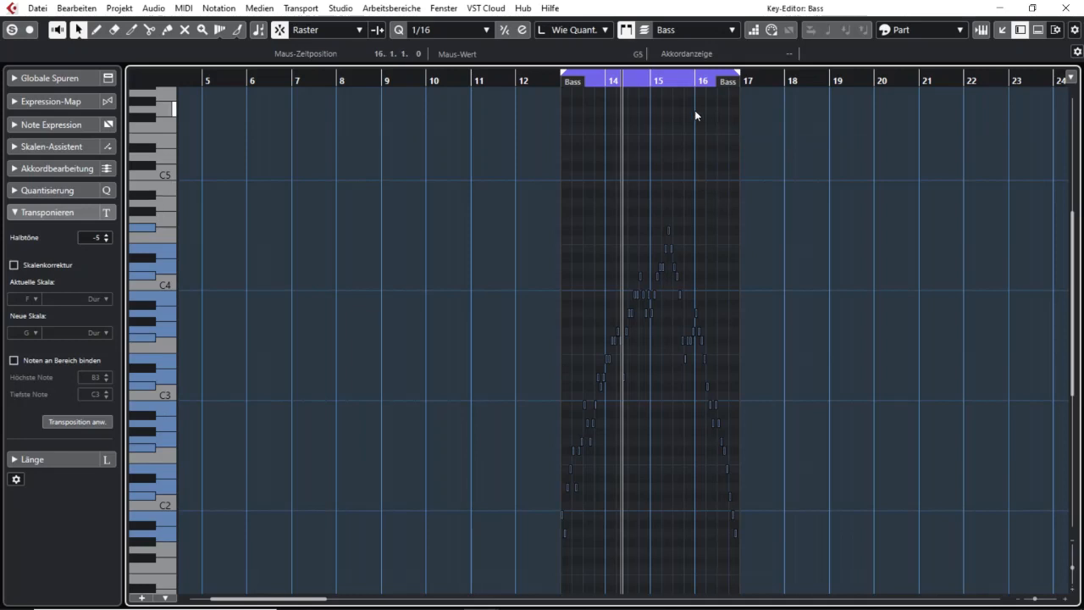
{"action": "key", "text": "shift+f"}
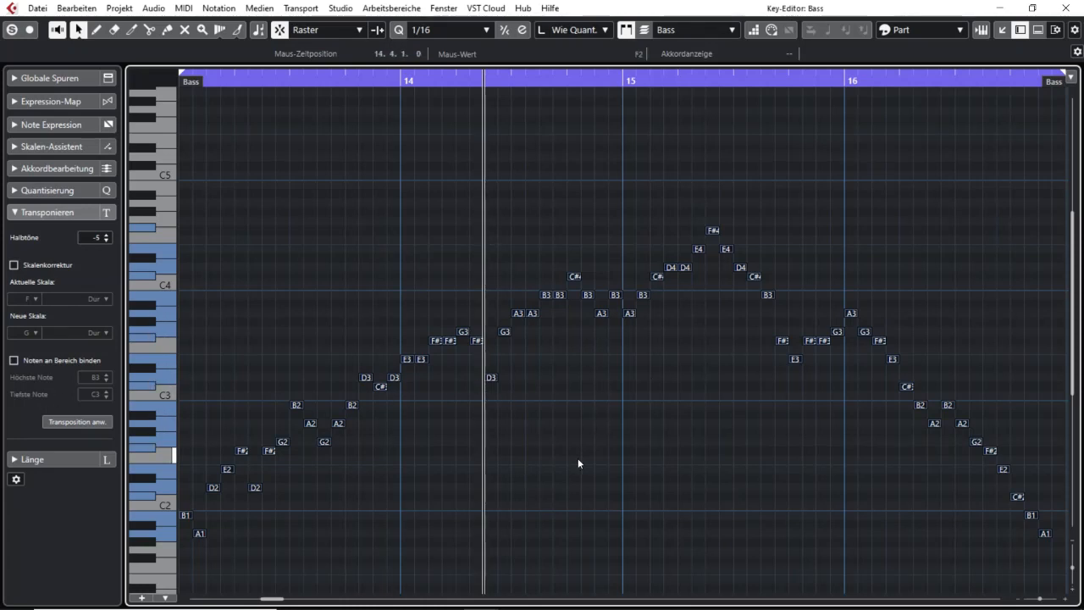
Step: Enable Scale Correction (Skalenkorrektur) and set the current scale (Aktuelle Skala) to E major (Dur)
{"action": "left_click", "coordinate": [41, 267]}
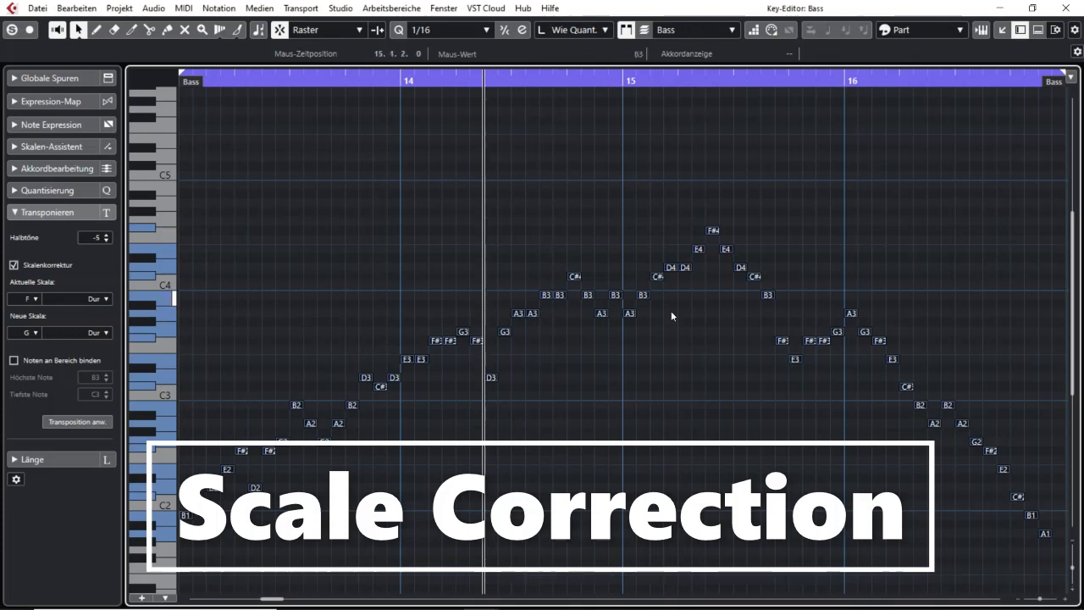
{"action": "left_click", "coordinate": [23, 301]}
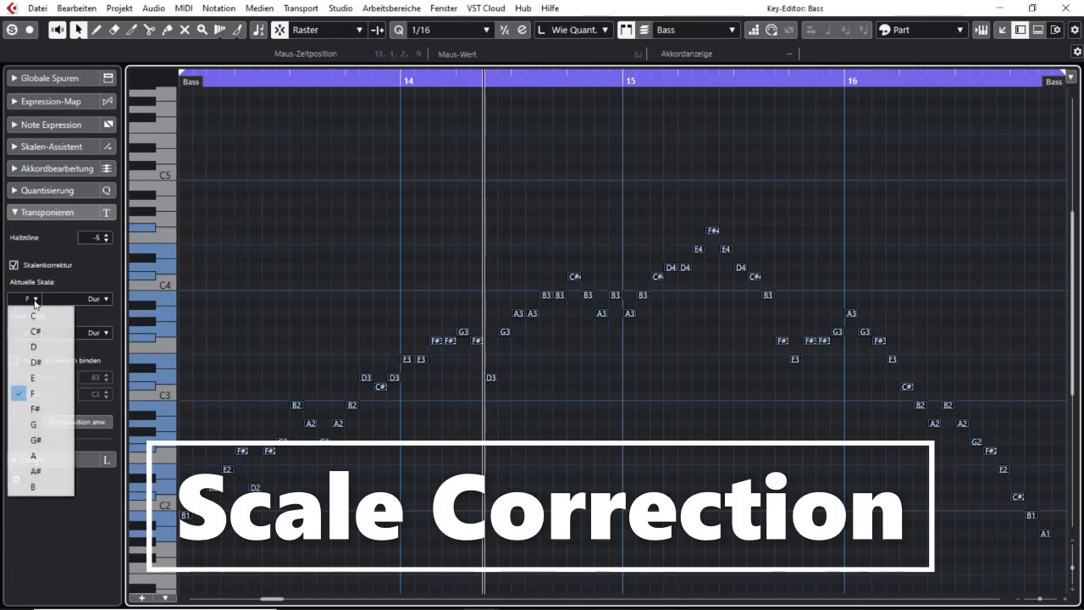
{"action": "left_click", "coordinate": [40, 378]}
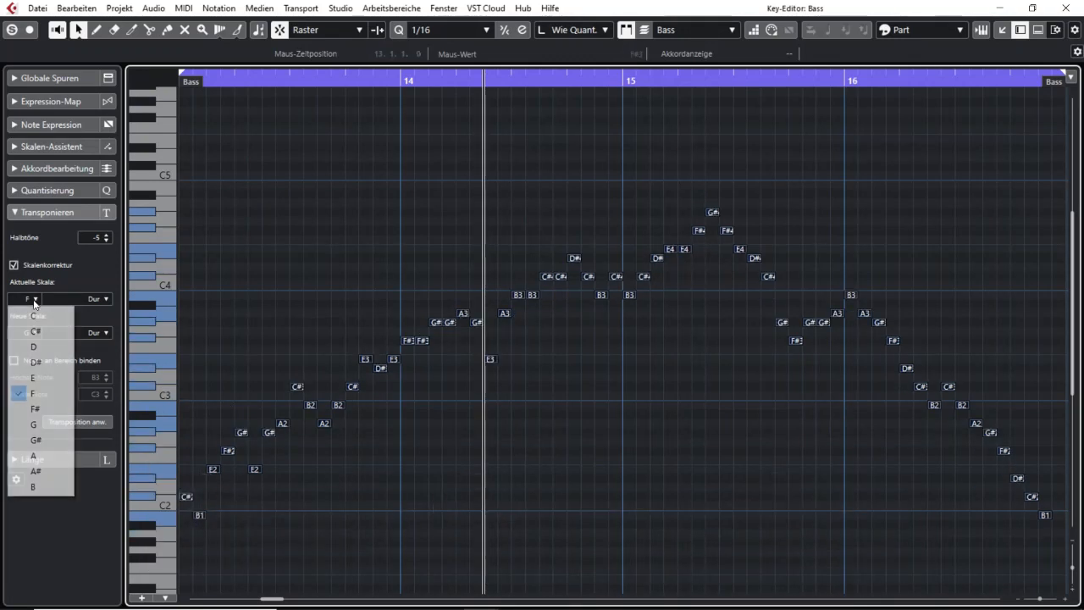
{"action": "left_click", "coordinate": [29, 301]}
{"action": "left_click", "coordinate": [36, 378]}
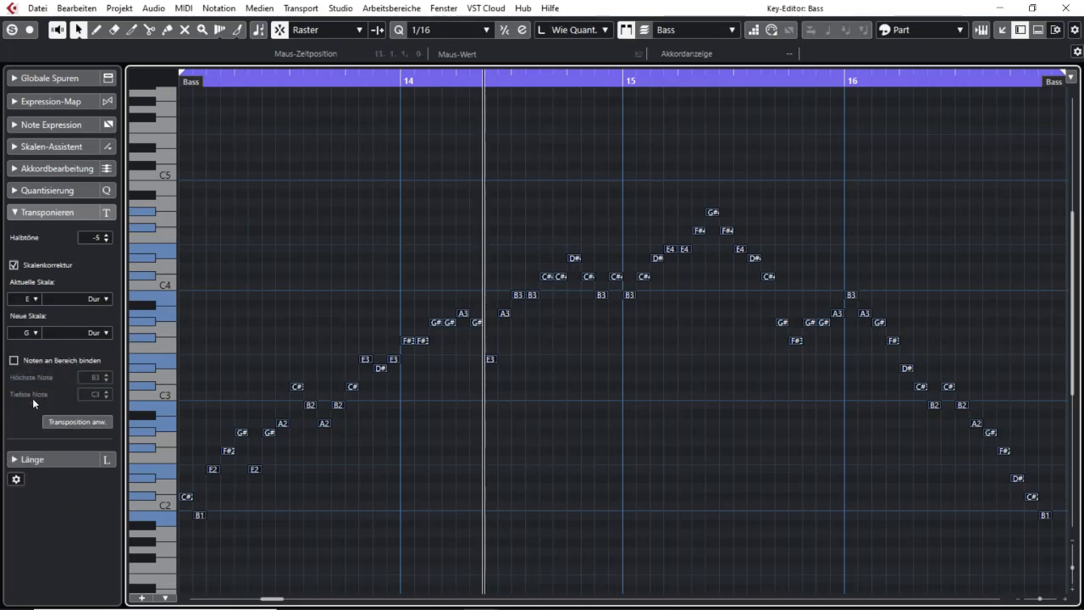
Step: Set the new scale (Neue Skala) to A# major and apply the transposition to all Bass notes
{"action": "left_click", "coordinate": [32, 333]}
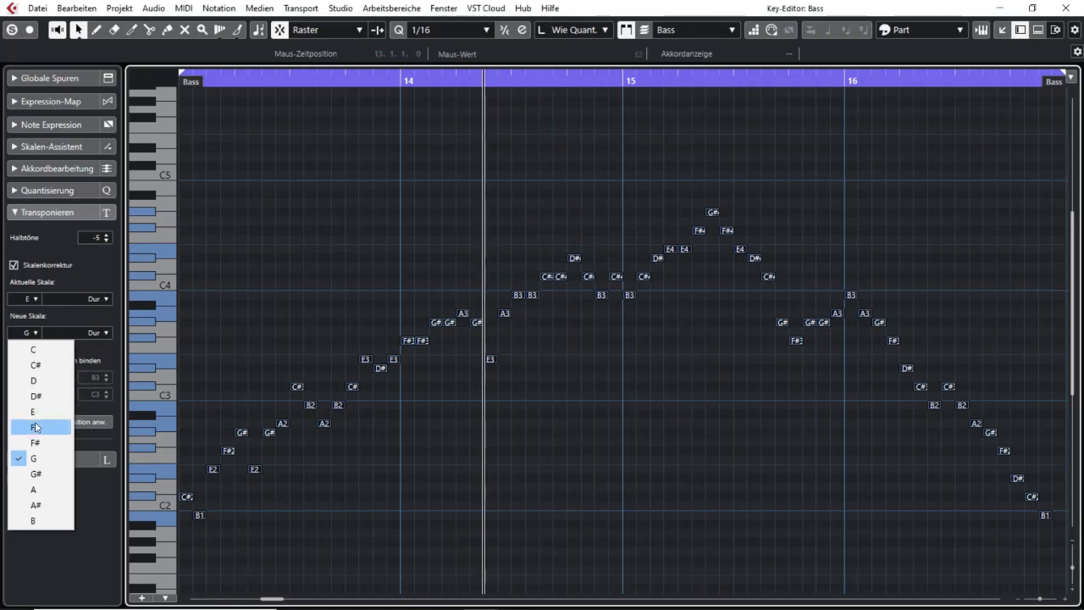
{"action": "left_click", "coordinate": [35, 504]}
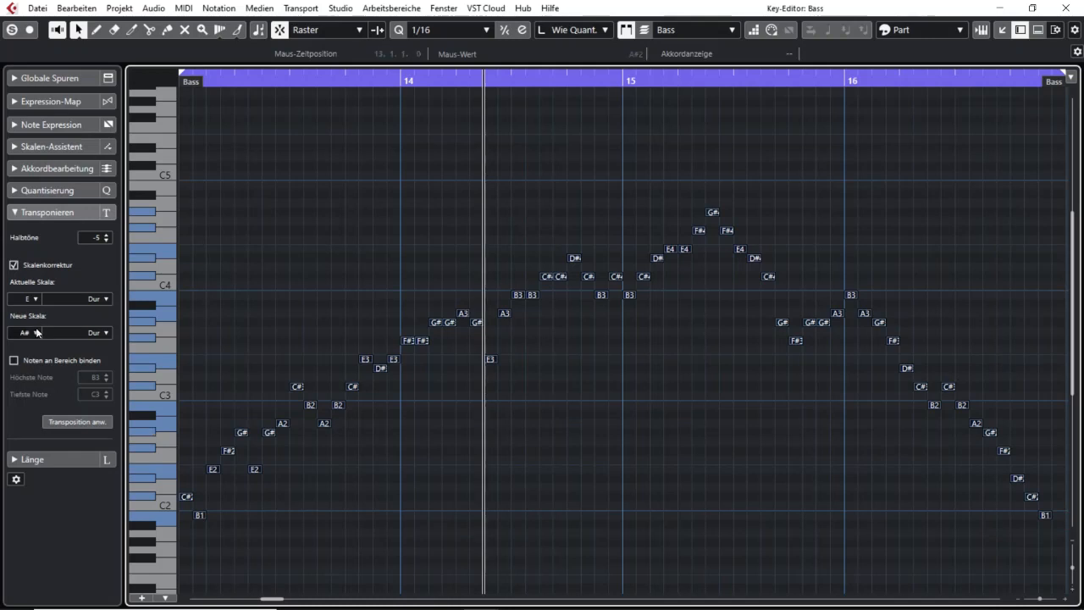
{"action": "left_click", "coordinate": [83, 423]}
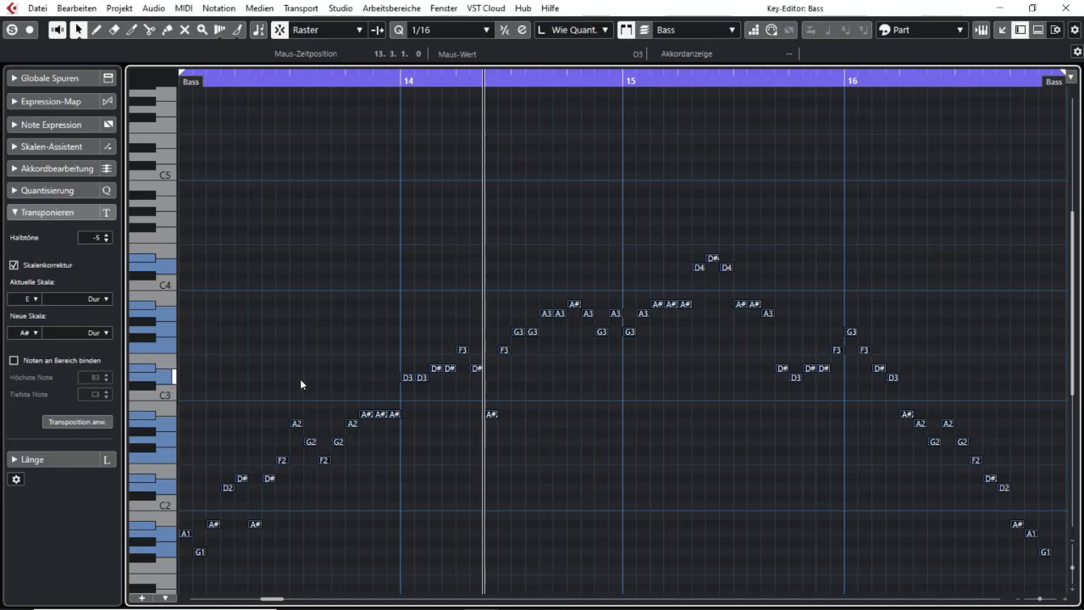
Step: Raise the group of five notes in the middle of bar 13, from F2 to the second G2, so that its A2 becomes D3
{"action": "key", "text": "ctrl+a"}
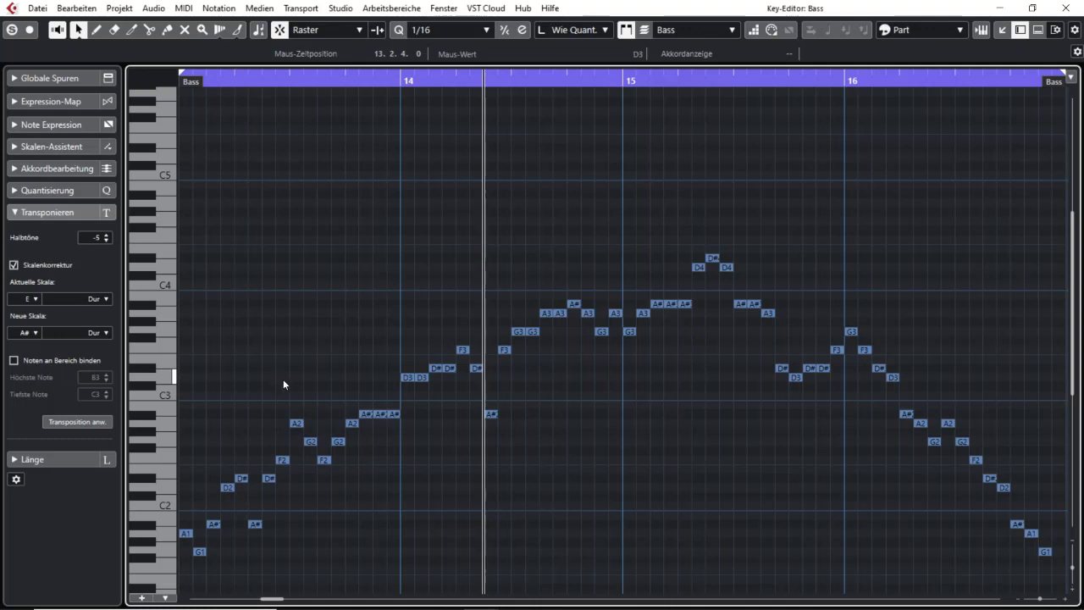
{"action": "left_click_drag", "start_coordinate": [285, 381], "coordinate": [338, 477]}
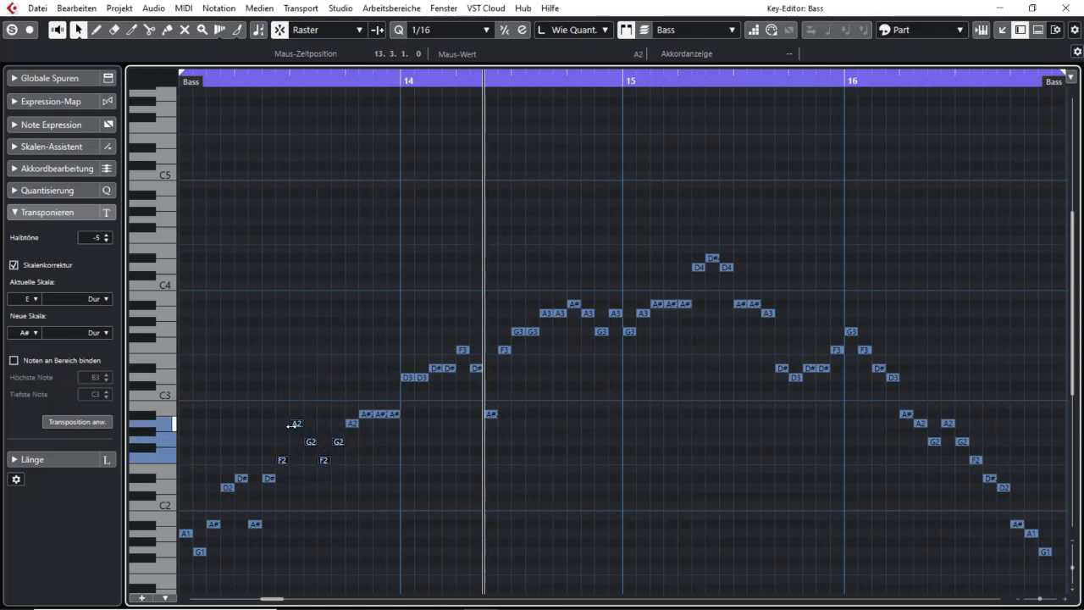
{"action": "left_click_drag", "start_coordinate": [295, 429], "coordinate": [297, 393]}
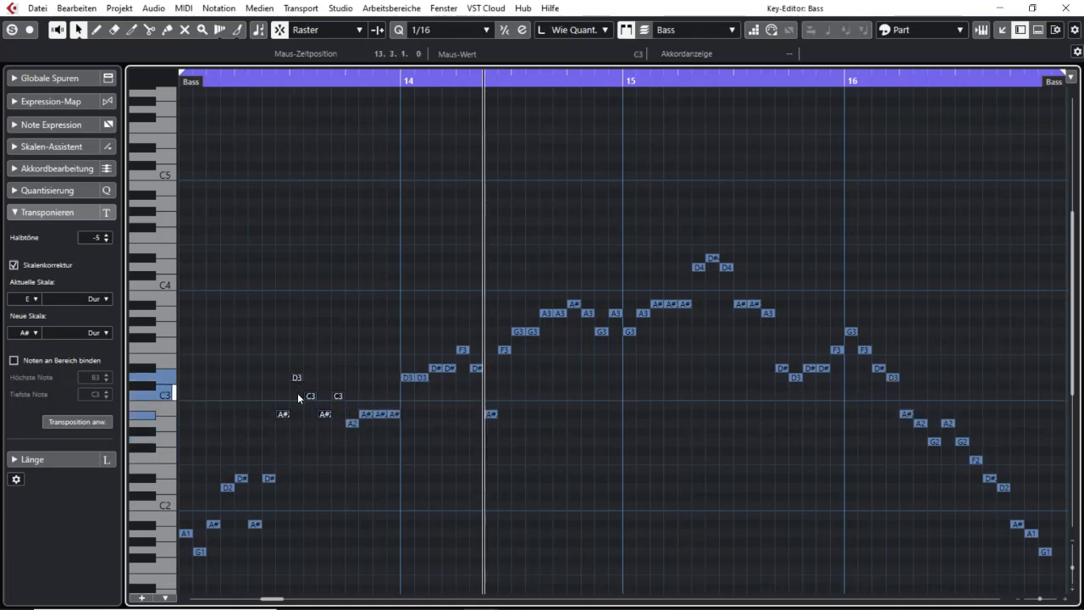
Step: Raise the second D3 at the start of bar 14 to G3 and the two notes after it to G#3
{"action": "left_click", "coordinate": [422, 383]}
{"action": "left_click_drag", "start_coordinate": [423, 384], "coordinate": [441, 330]}
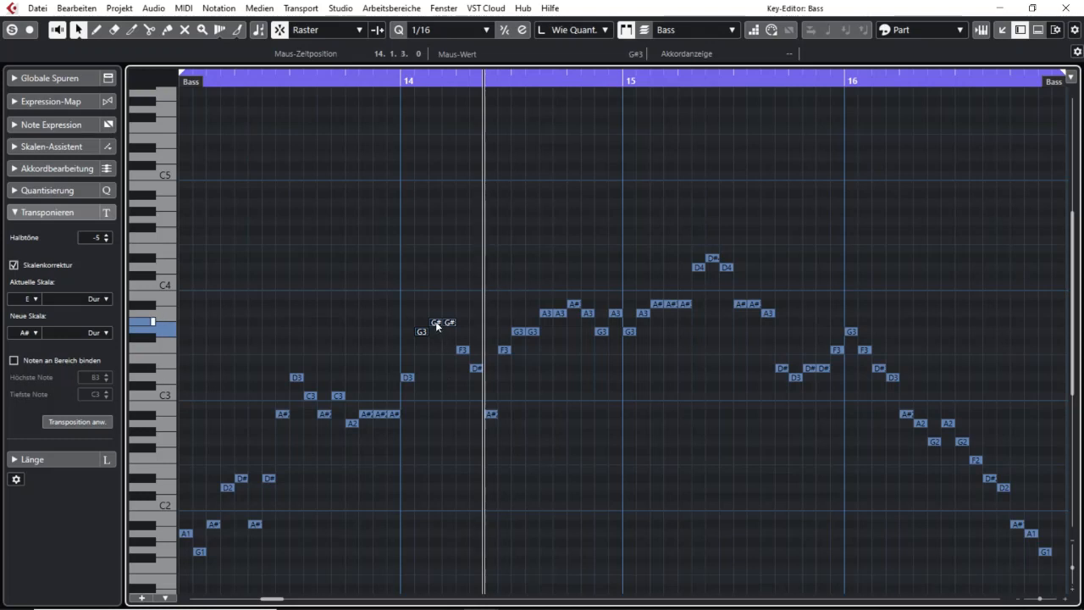
{"action": "mouse_move", "coordinate": [435, 321]}
{"action": "left_mouse_down"}
{"action": "mouse_move", "coordinate": [435, 340]}
{"action": "mouse_move", "coordinate": [421, 338]}
{"action": "mouse_move", "coordinate": [444, 343]}
{"action": "mouse_move", "coordinate": [424, 338]}
{"action": "left_mouse_up"}
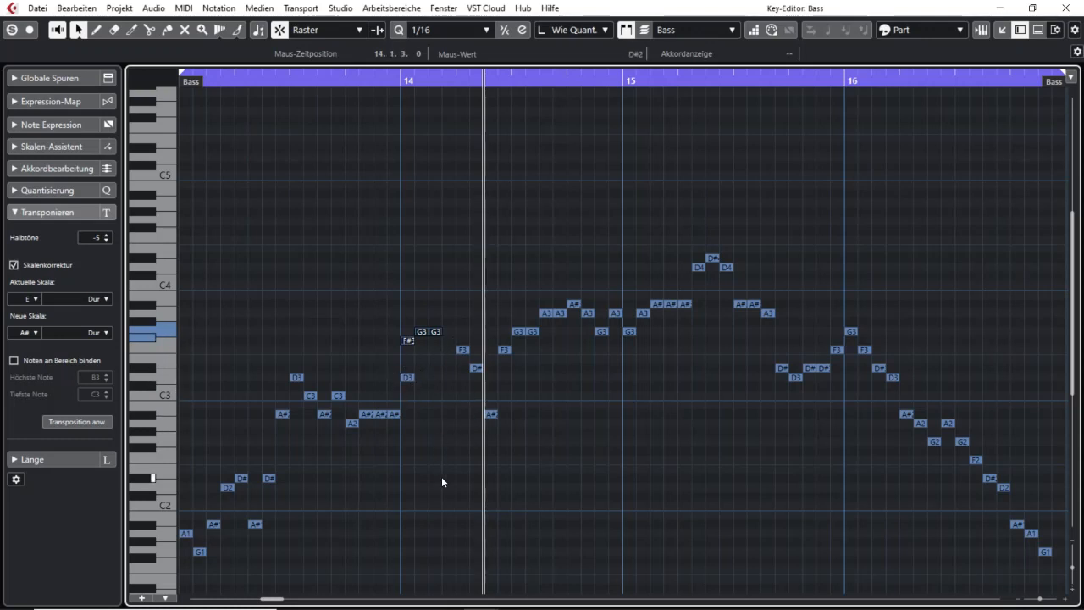
{"action": "key", "text": "ctrl+z"}
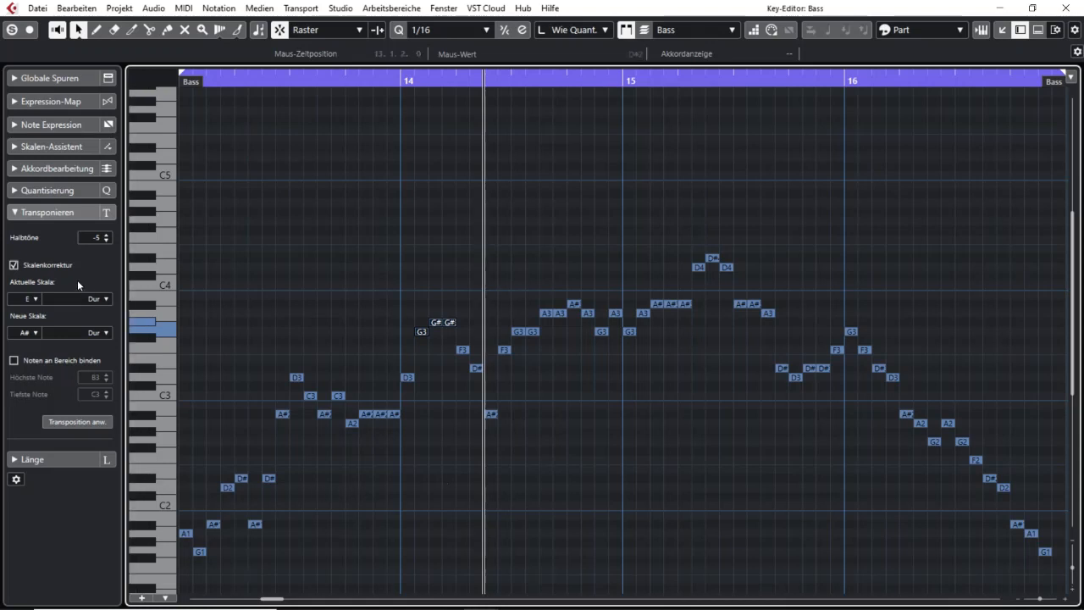
Step: Set the transposition to 7 semitones and apply it to the first three notes of the Bass part
{"action": "scroll", "coordinate": [100, 237], "scroll_direction": "down", "scroll_amount": 1}
{"action": "left_click_drag", "start_coordinate": [91, 217], "coordinate": [91, 219]}
{"action": "left_click", "coordinate": [220, 570]}
{"action": "left_click_drag", "start_coordinate": [220, 570], "coordinate": [182, 510]}
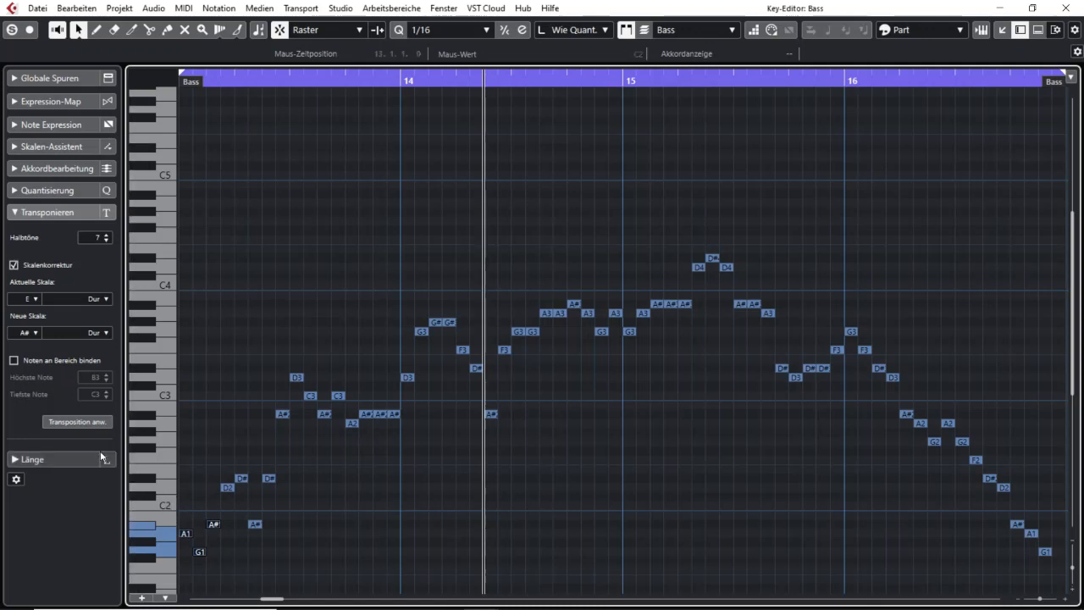
{"action": "left_click", "coordinate": [86, 425]}
Step: Try transposing note groups in late bar 13, mid bar 14 and early bar 15 by 7 semitones with Scale Correction
{"action": "left_click_drag", "start_coordinate": [299, 475], "coordinate": [534, 309]}
{"action": "left_click", "coordinate": [75, 422]}
{"action": "left_click", "coordinate": [77, 421]}
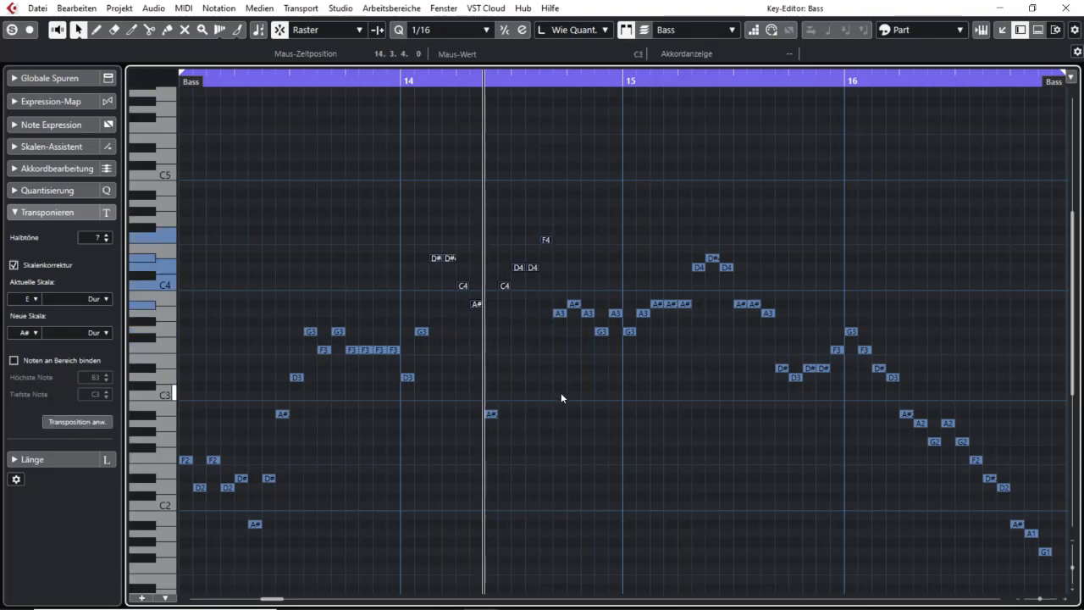
{"action": "left_click_drag", "start_coordinate": [609, 346], "coordinate": [706, 277]}
{"action": "left_click", "coordinate": [75, 422]}
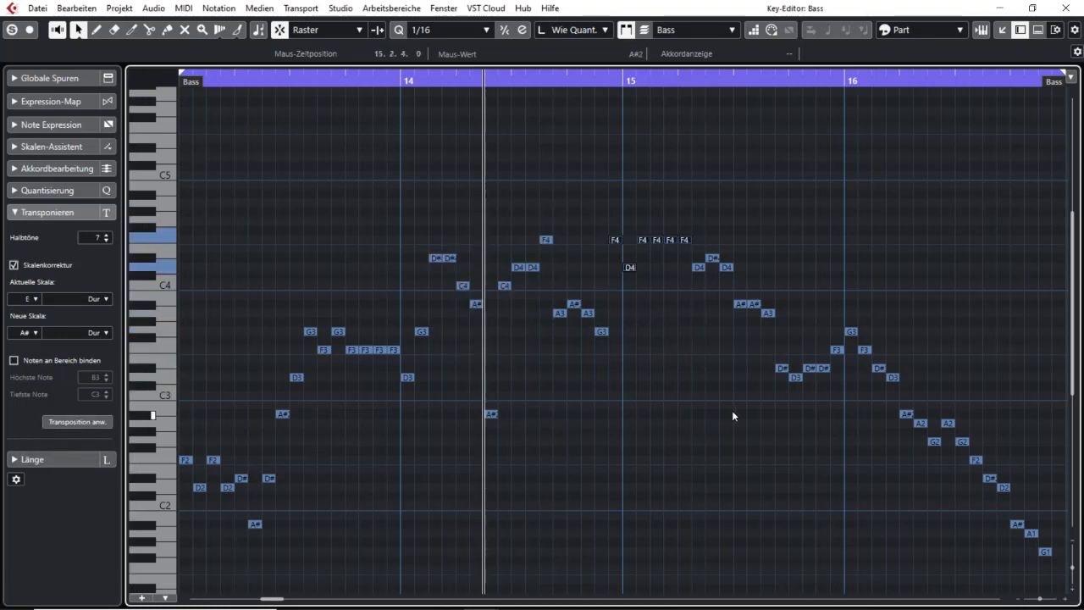
Step: Try transposing the note group leading into bar 16 and the descending notes of bar 16 by 7 semitones
{"action": "left_click_drag", "start_coordinate": [731, 410], "coordinate": [850, 326]}
{"action": "left_click", "coordinate": [77, 422]}
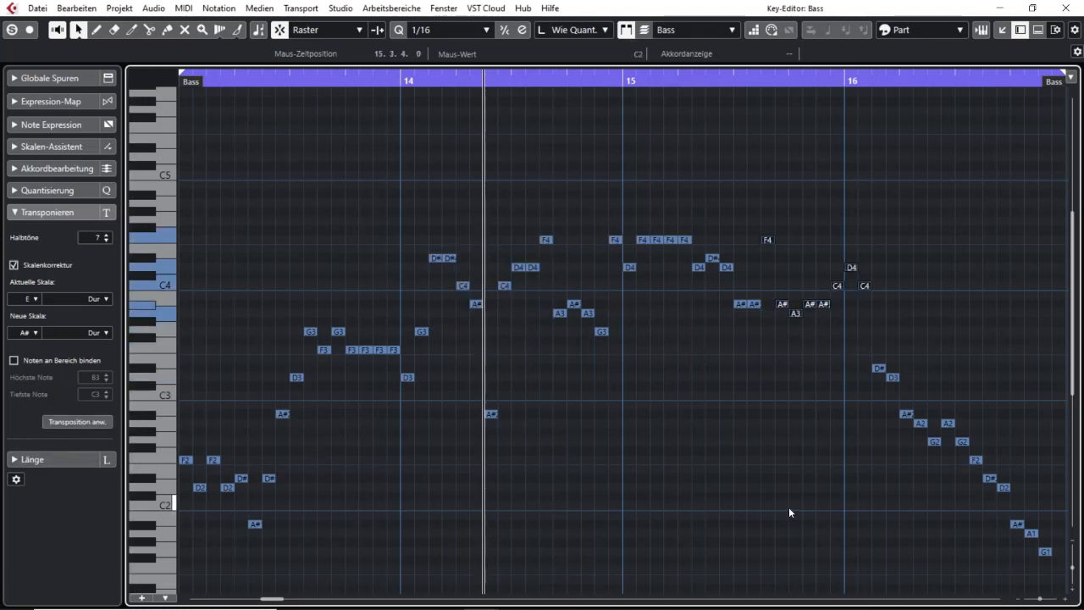
{"action": "left_click_drag", "start_coordinate": [819, 505], "coordinate": [1005, 400]}
{"action": "left_click", "coordinate": [63, 422]}
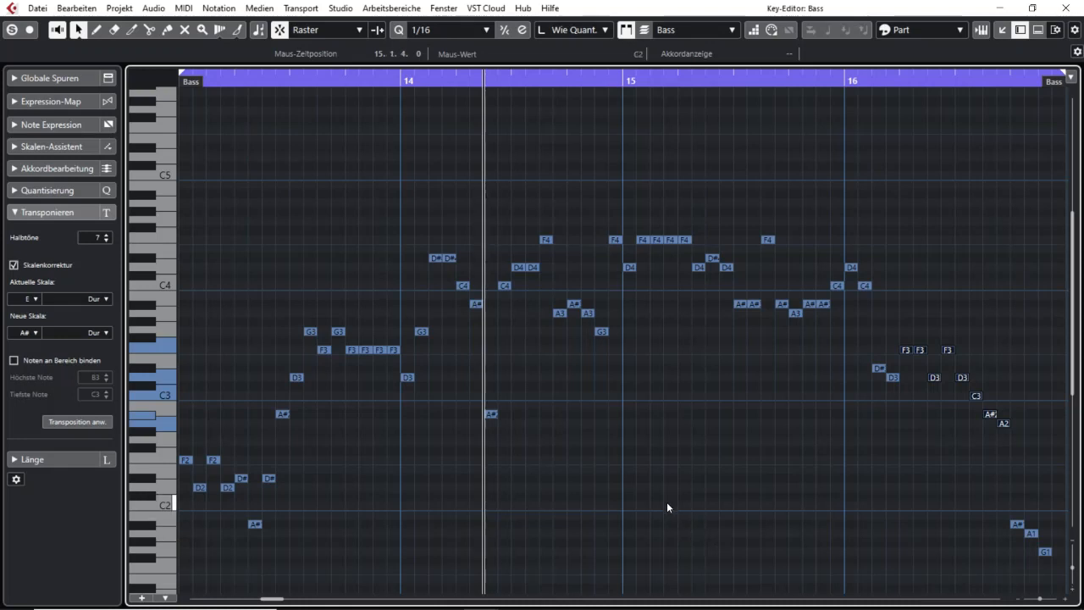
Step: Transpose all Bass notes by 7 semitones with Scale Correction off and notes kept within the C3 to B3 range (Noten an Bereich binden)
{"action": "left_click_drag", "start_coordinate": [1040, 599], "coordinate": [1037, 599]}
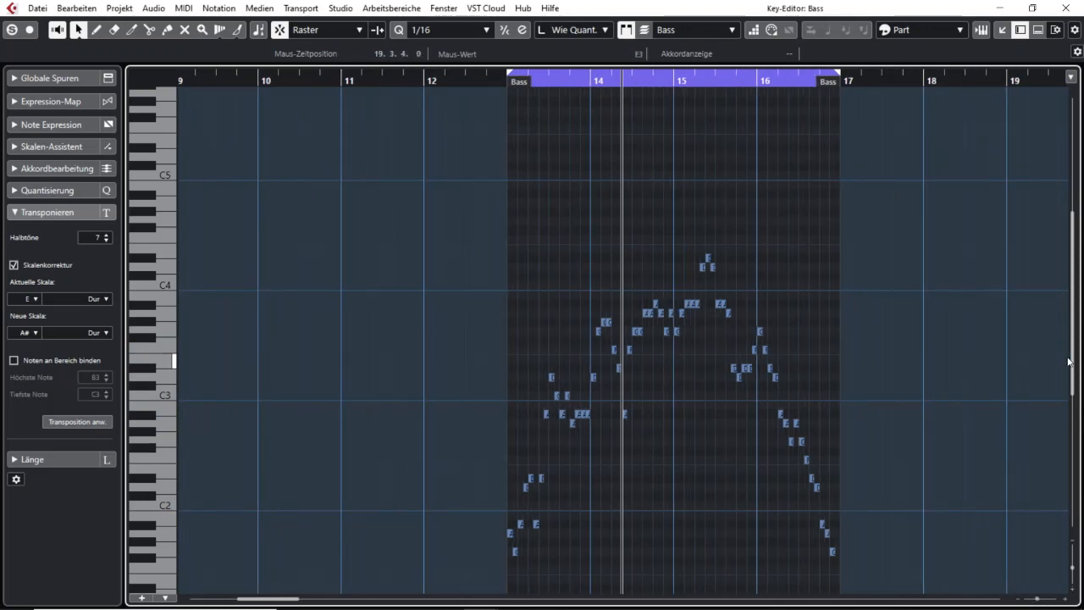
{"action": "scroll", "coordinate": [999, 398], "scroll_direction": "down", "scroll_amount": 3}
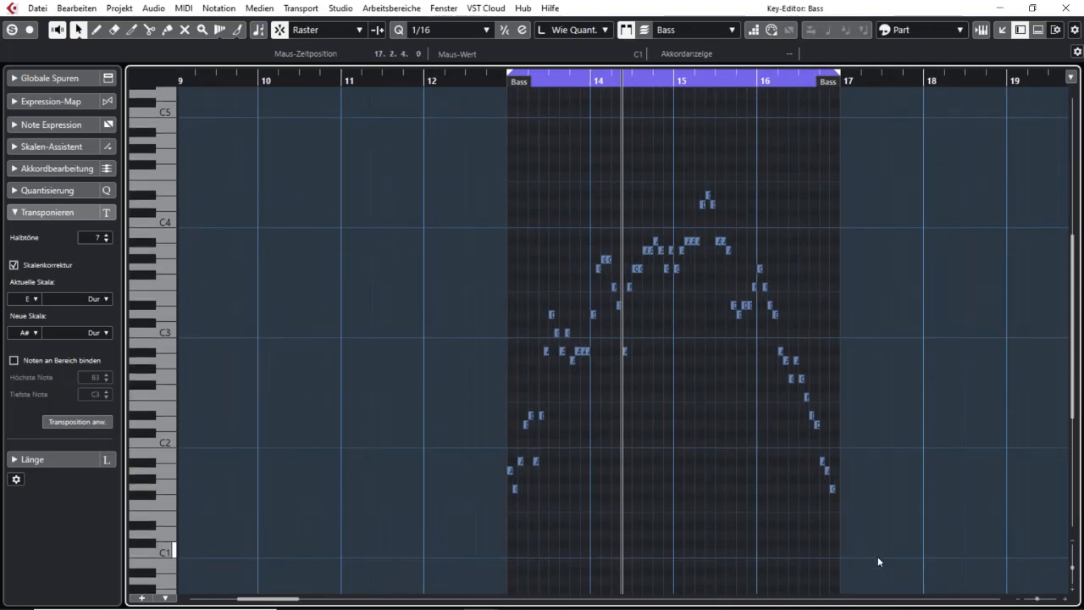
{"action": "left_click_drag", "start_coordinate": [877, 555], "coordinate": [395, 151]}
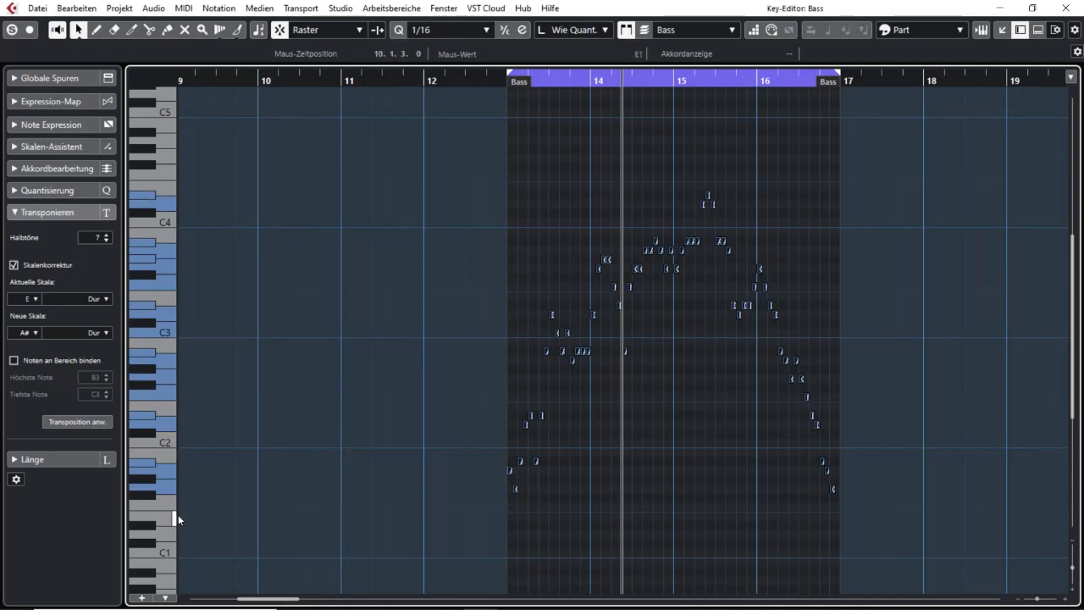
{"action": "left_click", "coordinate": [13, 361]}
{"action": "left_click", "coordinate": [50, 263]}
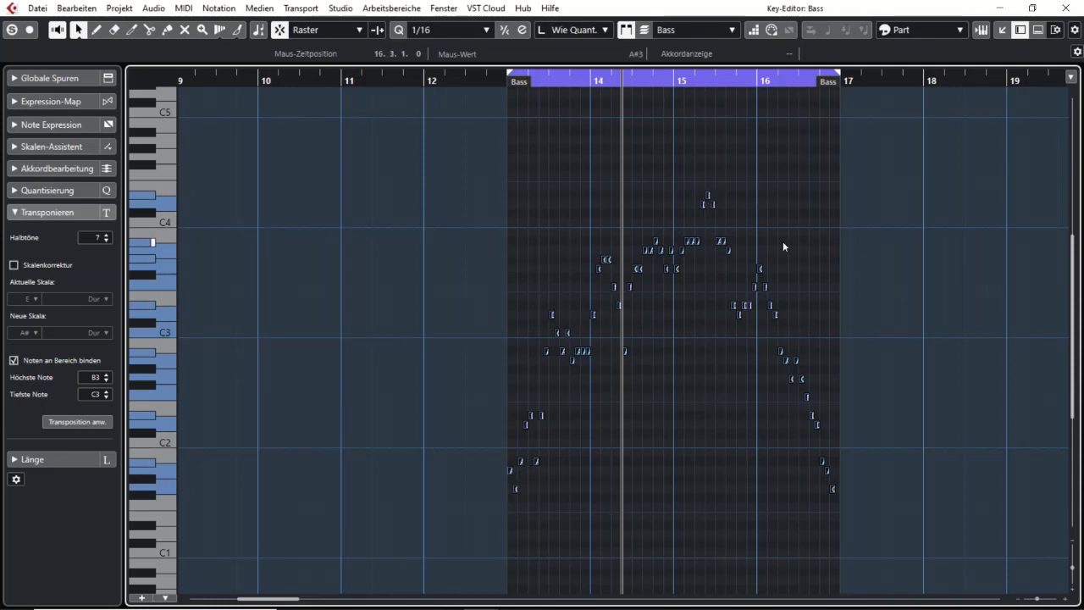
{"action": "left_click", "coordinate": [79, 422]}
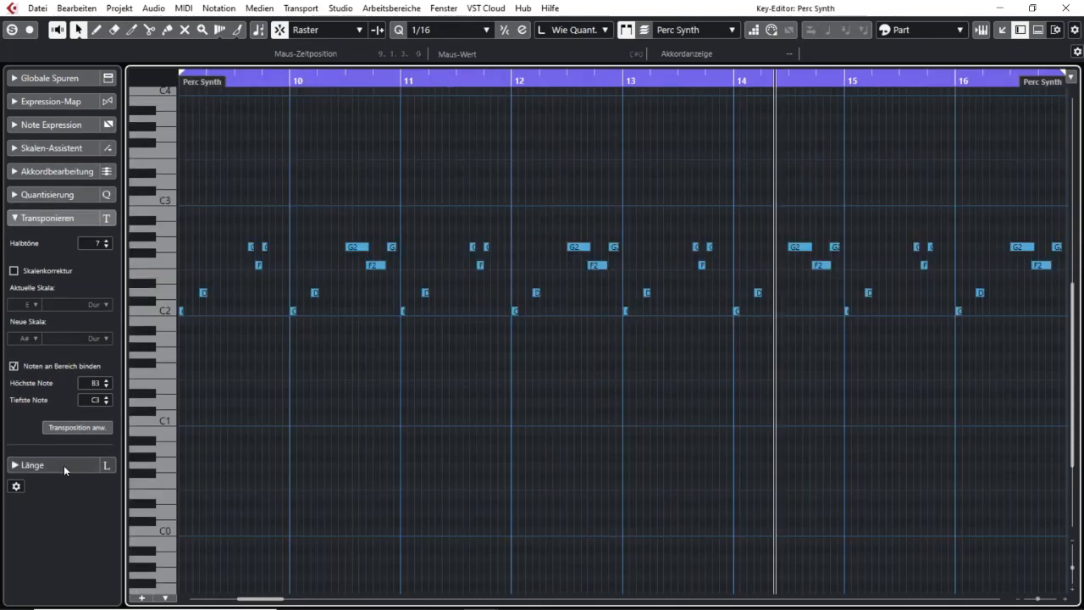
Step: Open the Length (Länge) settings for the Perc Synth part
{"action": "left_click", "coordinate": [59, 462]}
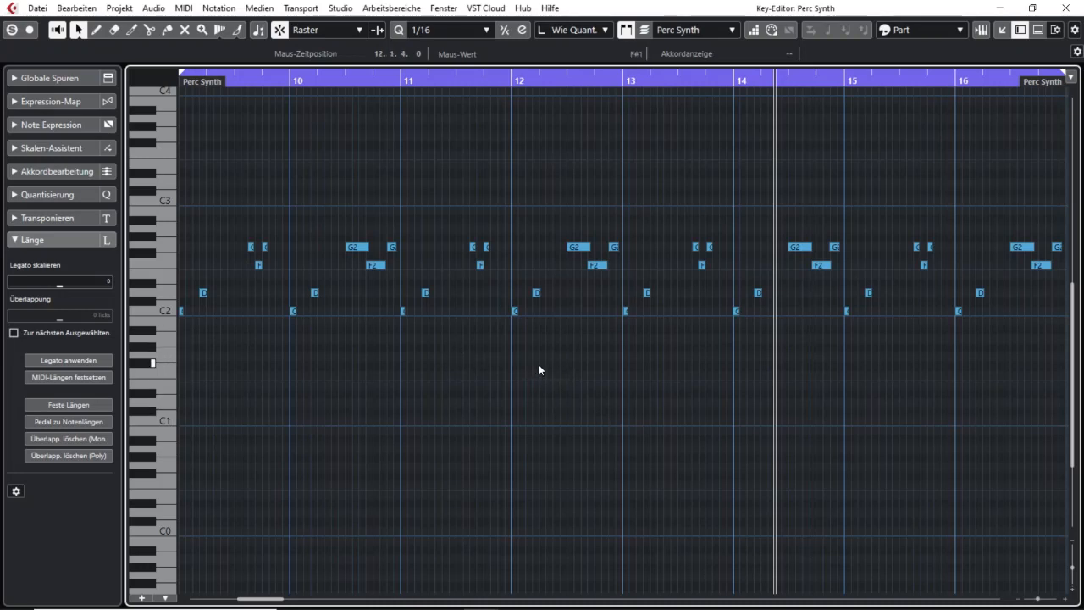
Step: Try lengthening the D2 note of bar 12 by extending its end to about the middle of the bar
{"action": "left_click", "coordinate": [536, 293]}
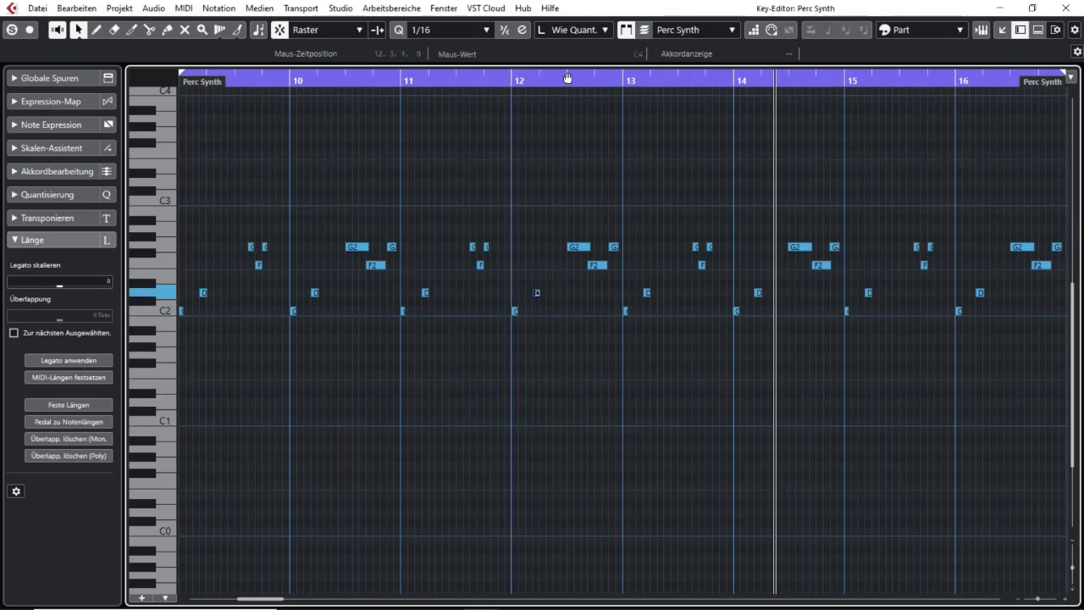
{"action": "left_click_drag", "start_coordinate": [542, 77], "coordinate": [546, 107]}
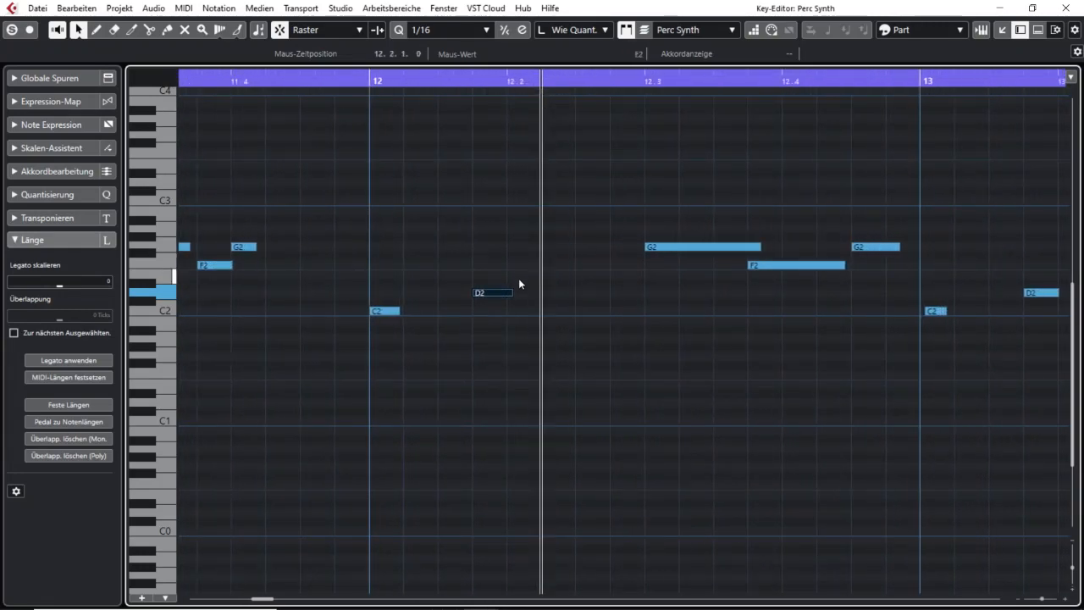
{"action": "left_click_drag", "start_coordinate": [511, 293], "coordinate": [552, 296]}
{"action": "key", "text": "shift+f"}
{"action": "left_click", "coordinate": [537, 432]}
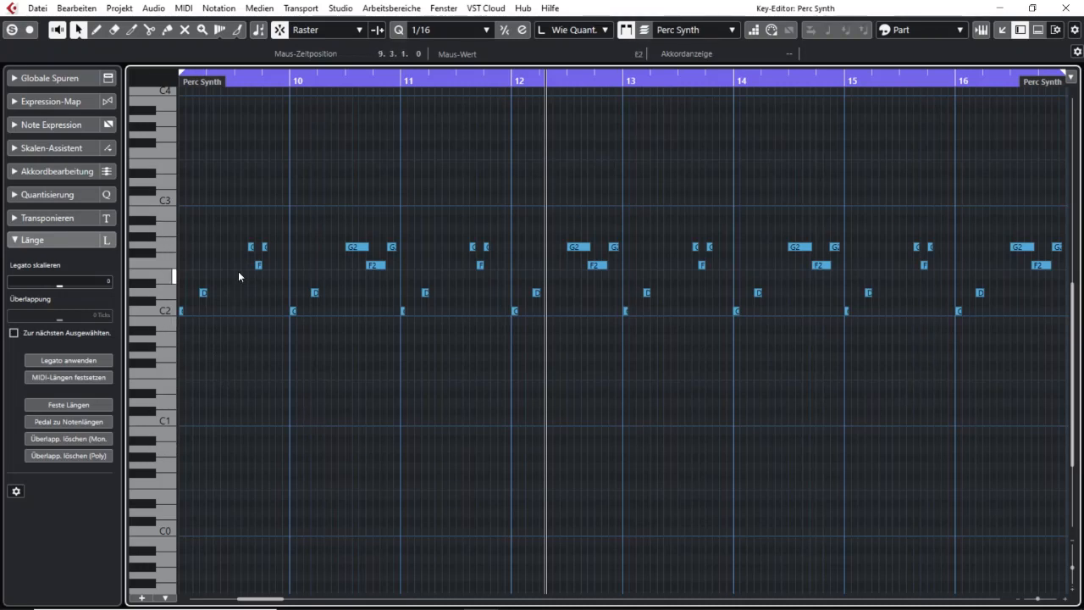
Step: Select in turn the G2–F2–G2 note groups leading into bars 10, 12 and 14
{"action": "left_click_drag", "start_coordinate": [208, 220], "coordinate": [298, 329]}
{"action": "left_click_drag", "start_coordinate": [454, 211], "coordinate": [500, 321]}
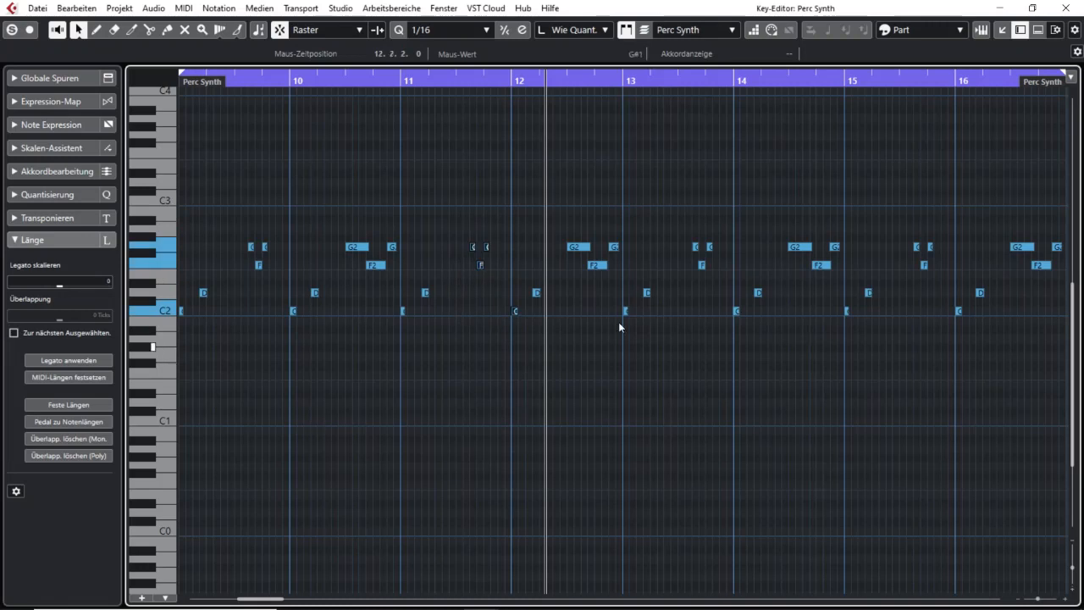
{"action": "left_click_drag", "start_coordinate": [687, 216], "coordinate": [743, 297]}
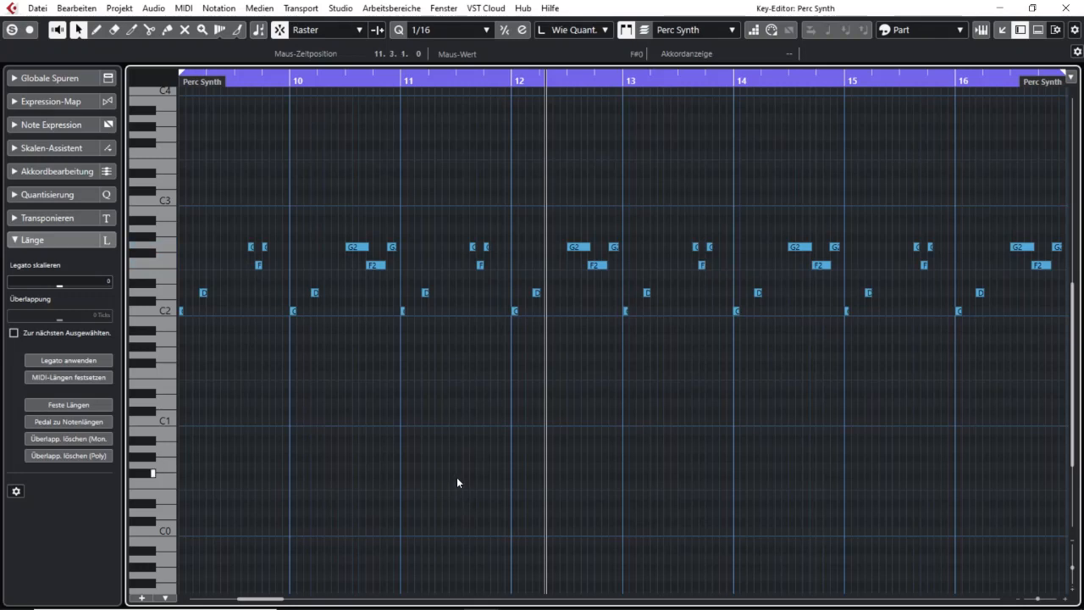
Step: Select all five notes of bar 11 and set their legato scaling to 100
{"action": "left_click_drag", "start_coordinate": [403, 212], "coordinate": [498, 401]}
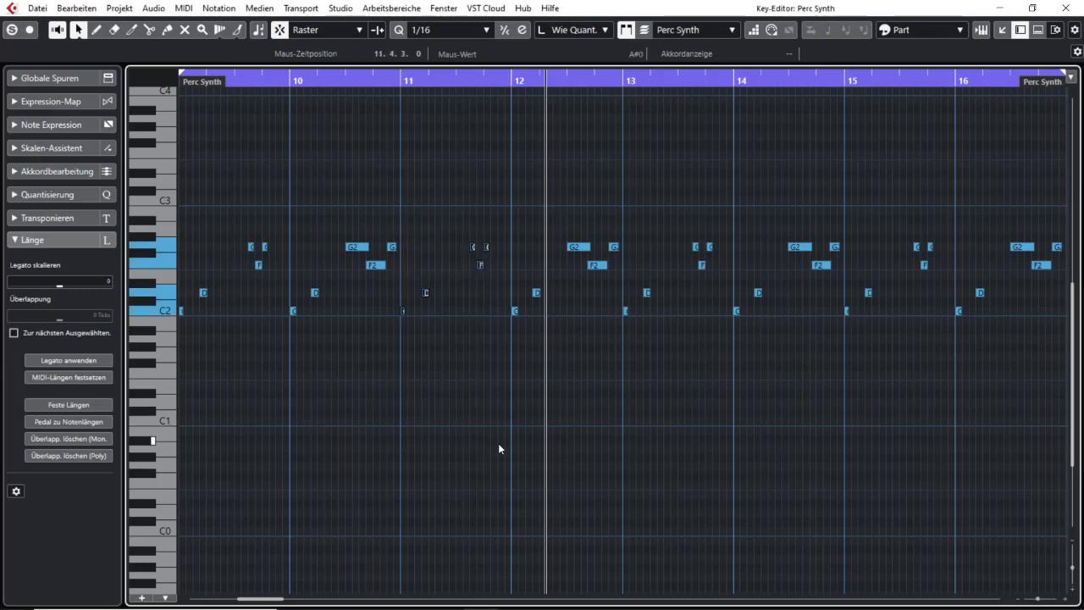
{"action": "left_click", "coordinate": [61, 284]}
{"action": "left_click_drag", "start_coordinate": [513, 211], "coordinate": [396, 342]}
{"action": "left_click", "coordinate": [395, 341]}
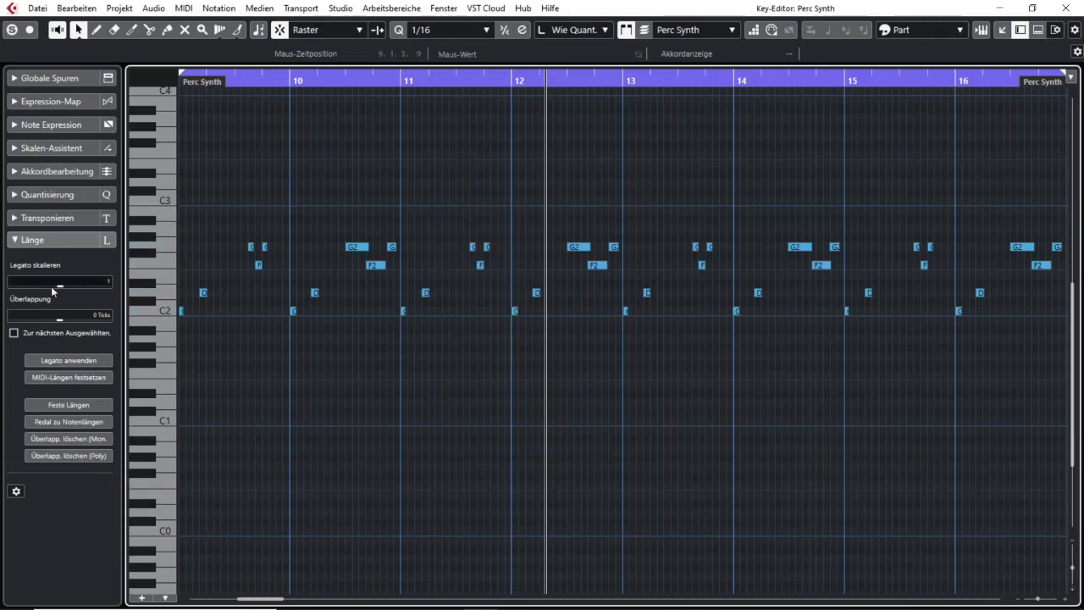
{"action": "left_click_drag", "start_coordinate": [403, 339], "coordinate": [494, 228]}
{"action": "mouse_move", "coordinate": [60, 285]}
{"action": "left_mouse_down"}
{"action": "mouse_move", "coordinate": [109, 289]}
{"action": "mouse_move", "coordinate": [31, 291]}
{"action": "mouse_move", "coordinate": [115, 291]}
{"action": "mouse_move", "coordinate": [64, 286]}
{"action": "left_mouse_up"}
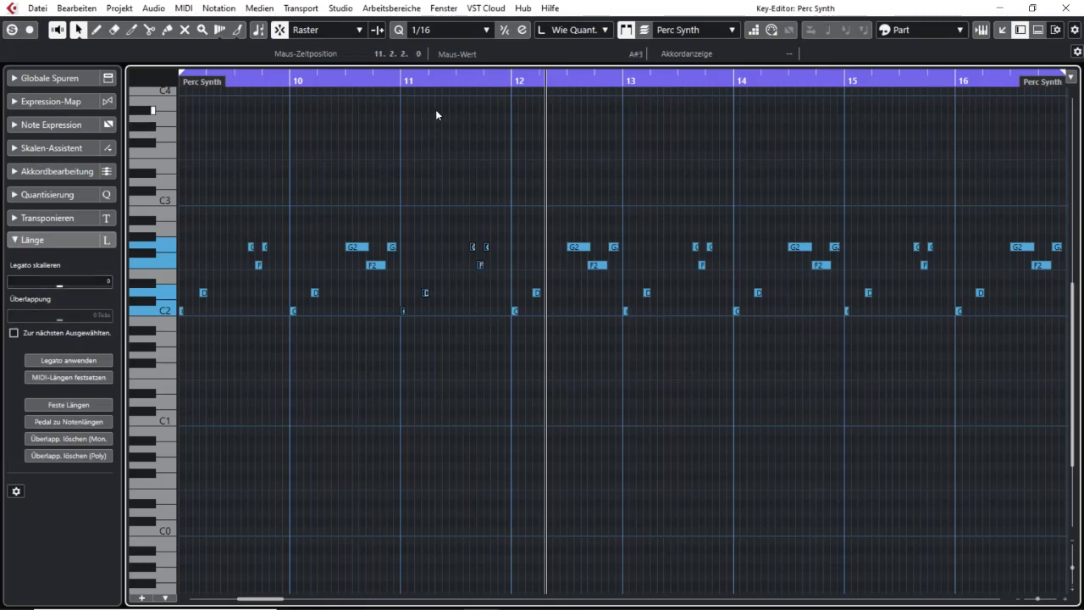
{"action": "left_click_drag", "start_coordinate": [446, 78], "coordinate": [444, 105]}
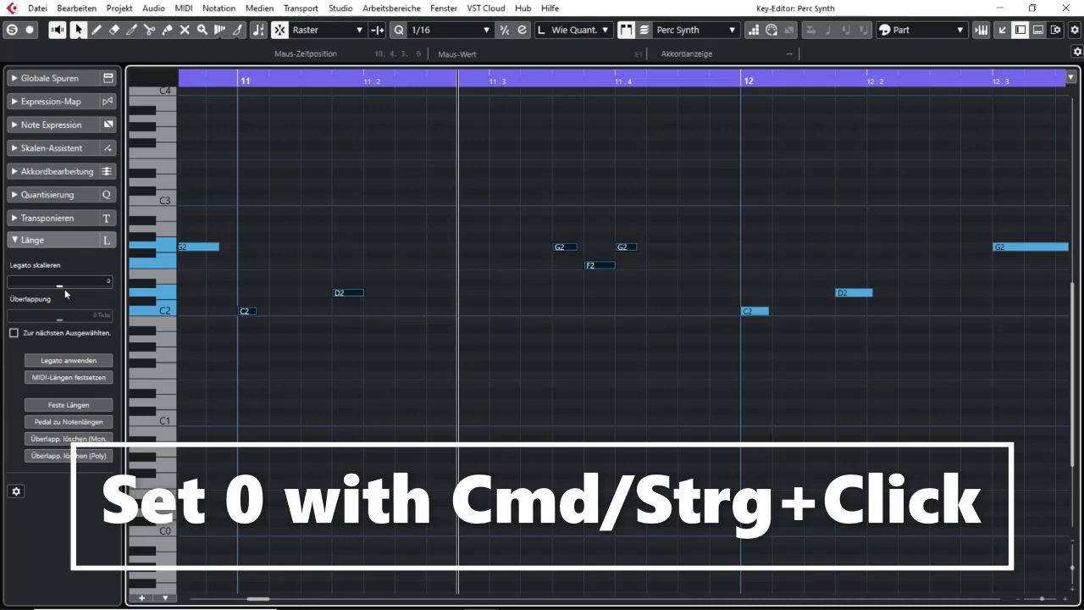
{"action": "left_click_drag", "start_coordinate": [65, 289], "coordinate": [108, 291]}
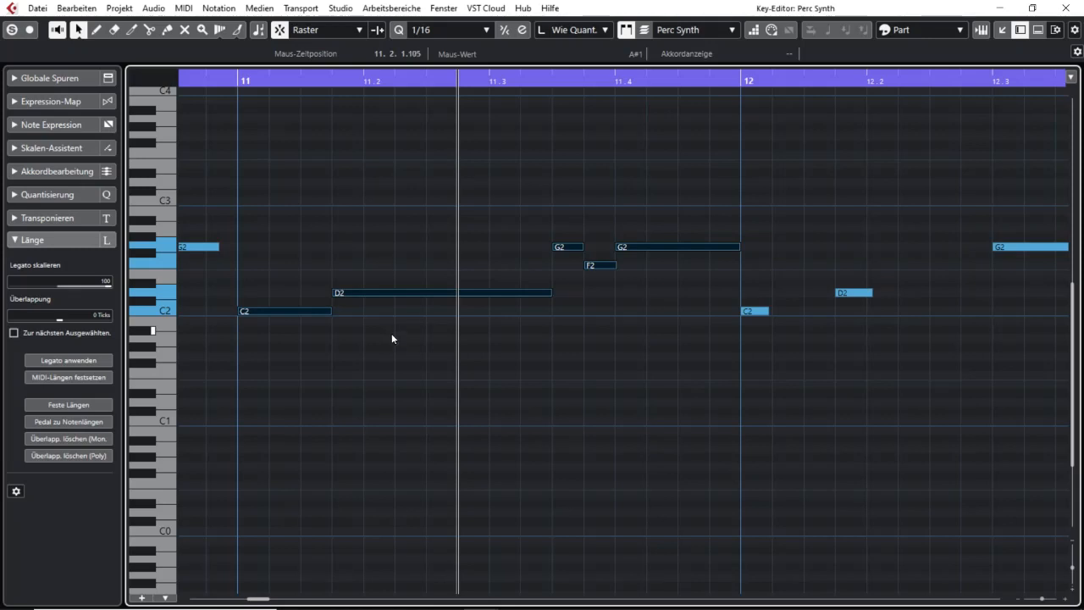
Step: Undo the length change on bar 11's notes and scale their legato to 100 once more
{"action": "key", "text": "ctrl+z"}
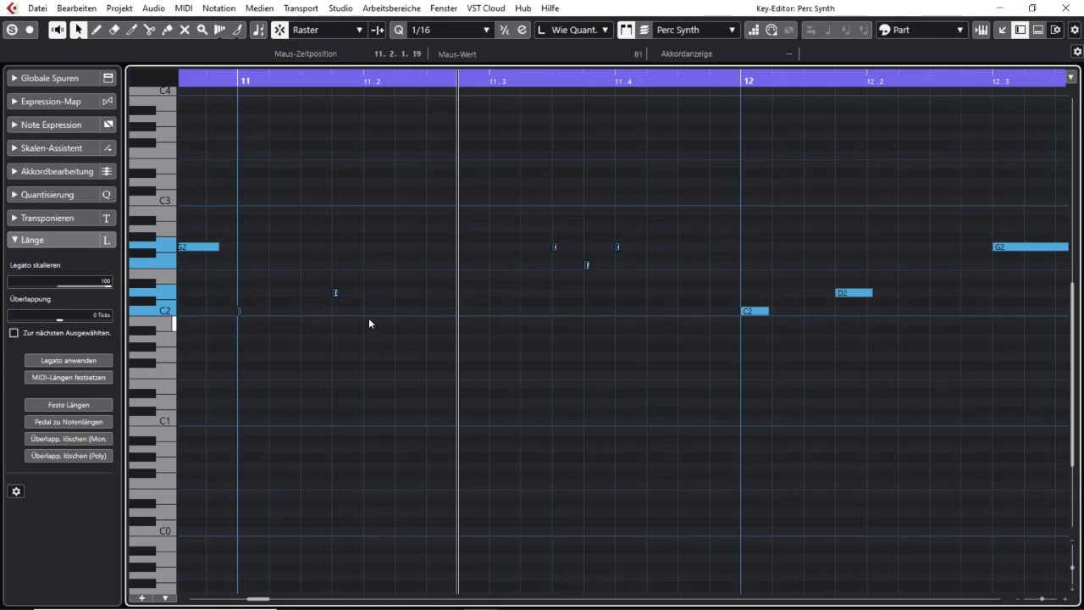
{"action": "key", "text": "ctrl+shift+z"}
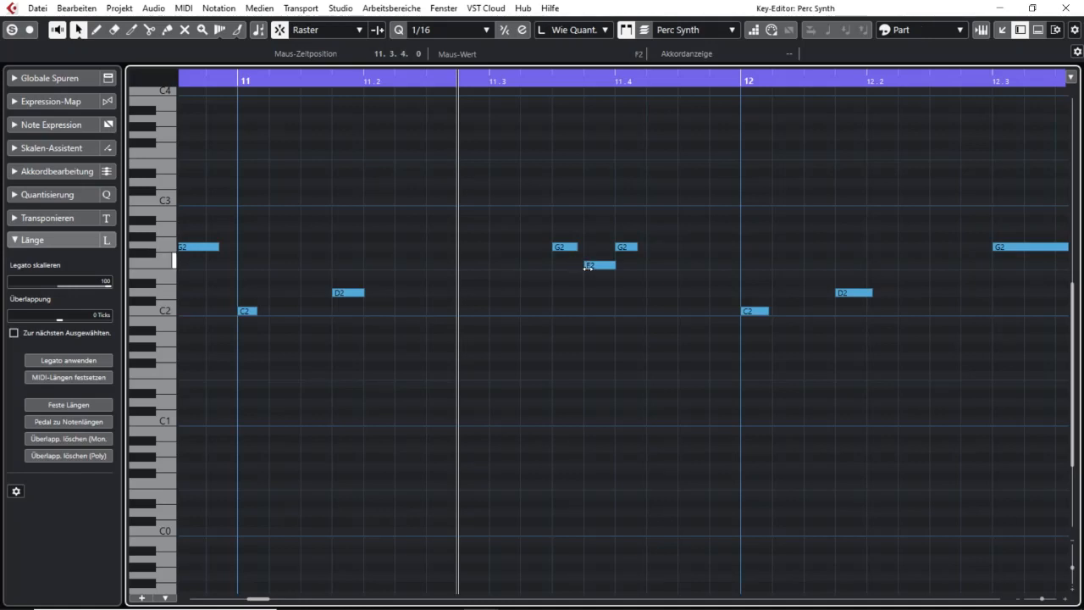
{"action": "left_click_drag", "start_coordinate": [248, 349], "coordinate": [697, 177]}
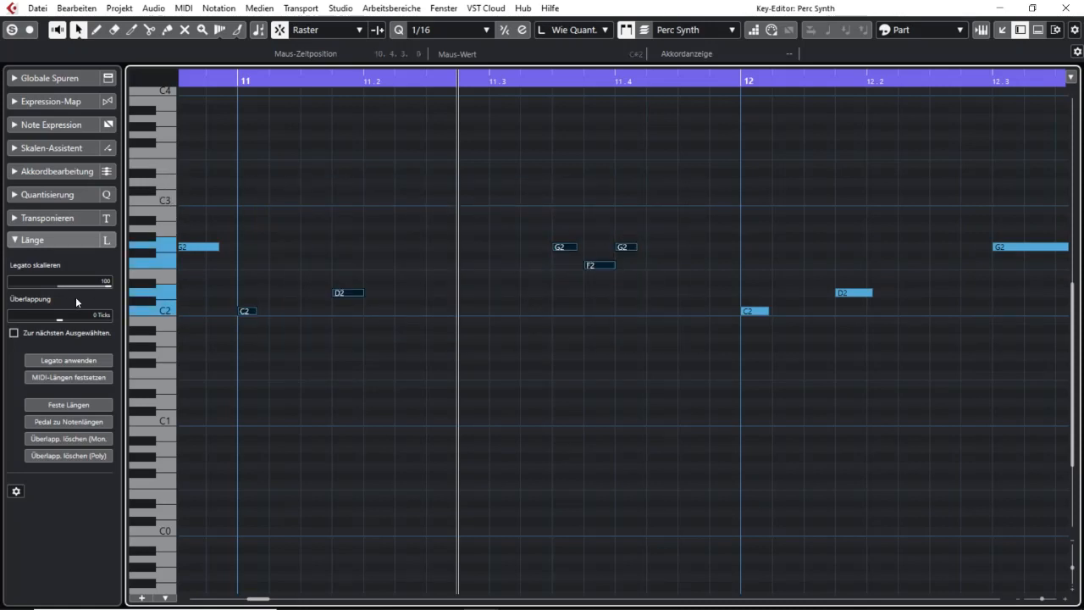
{"action": "left_click_drag", "start_coordinate": [75, 292], "coordinate": [121, 284]}
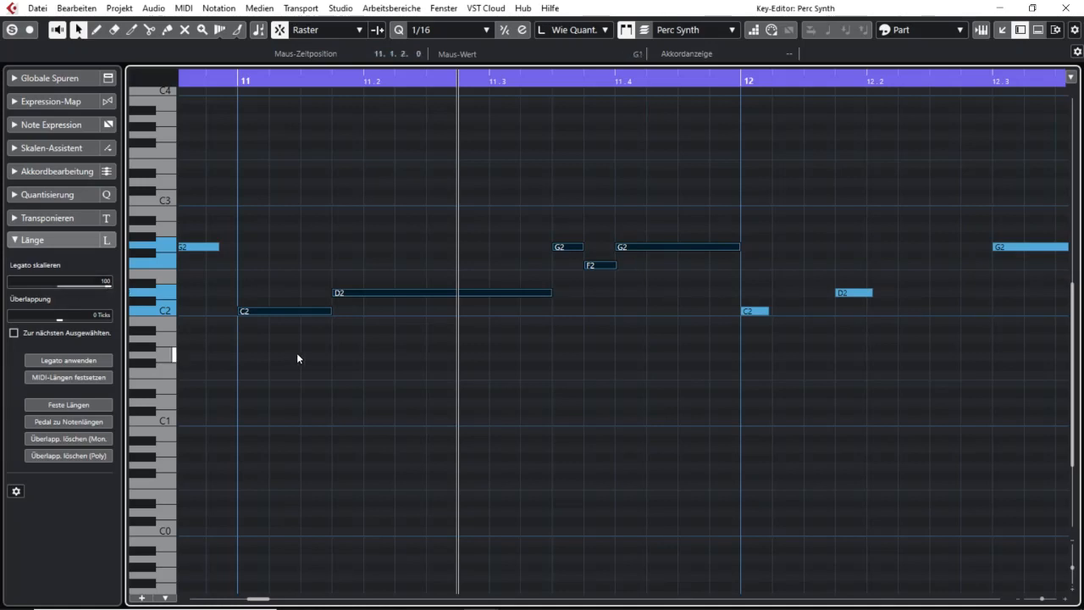
{"action": "left_click", "coordinate": [383, 320]}
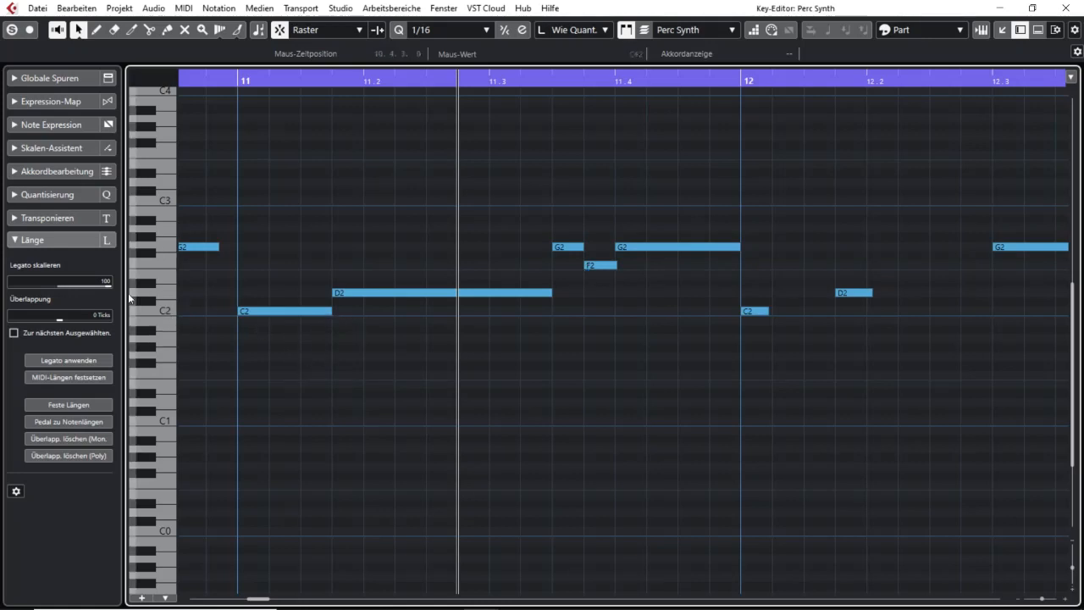
Step: Reselect the notes of bar 11 and reset their legato scaling to 0
{"action": "left_click_drag", "start_coordinate": [299, 364], "coordinate": [713, 189]}
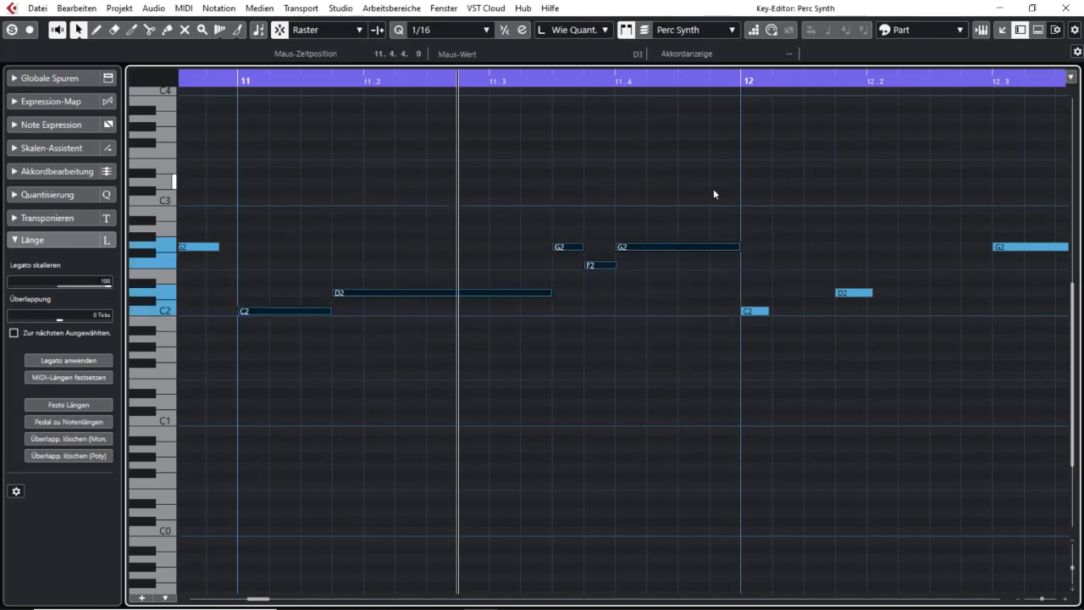
{"action": "left_click_drag", "start_coordinate": [104, 281], "coordinate": [63, 289]}
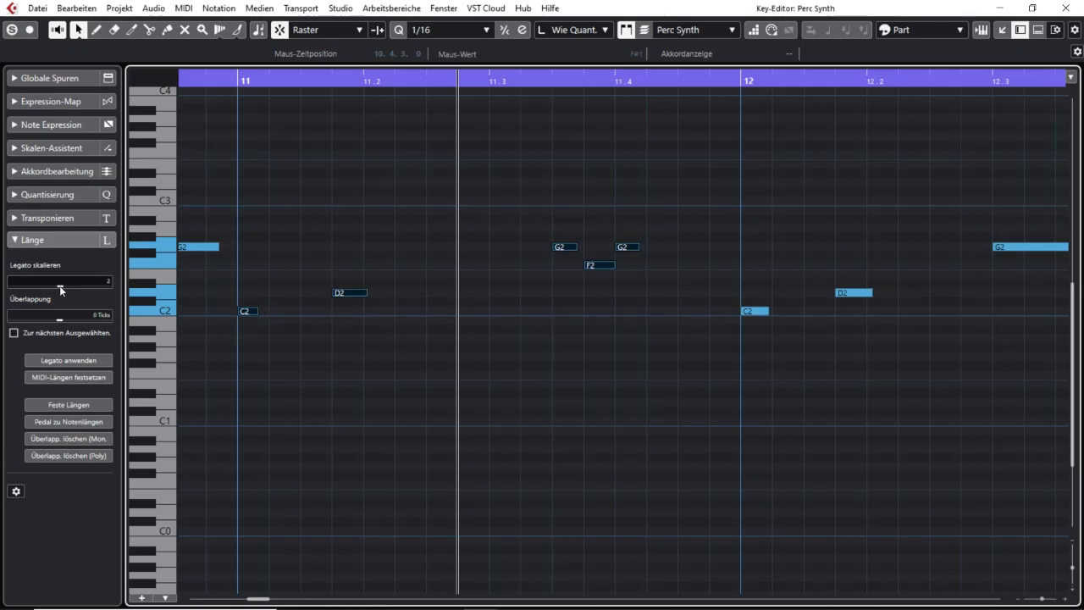
{"action": "left_click", "coordinate": [59, 288]}
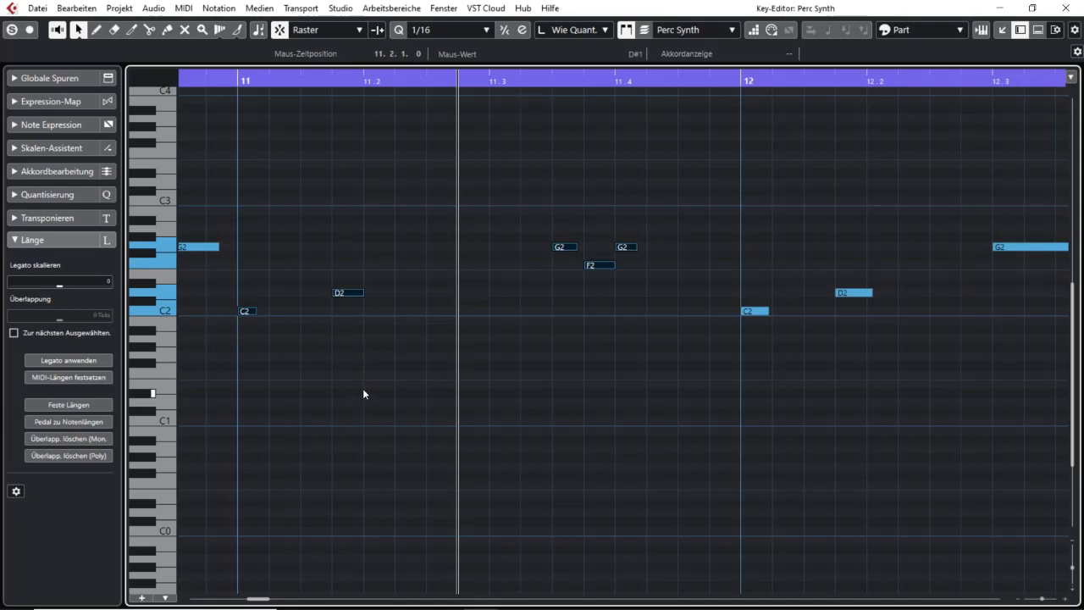
Step: Select all notes from the D2 of bar 10 through the D2 of bar 14 and apply full legato
{"action": "key", "text": "g"}
{"action": "key", "text": "g"}
{"action": "key", "text": "g"}
{"action": "key", "text": "g"}
{"action": "key", "text": "g"}
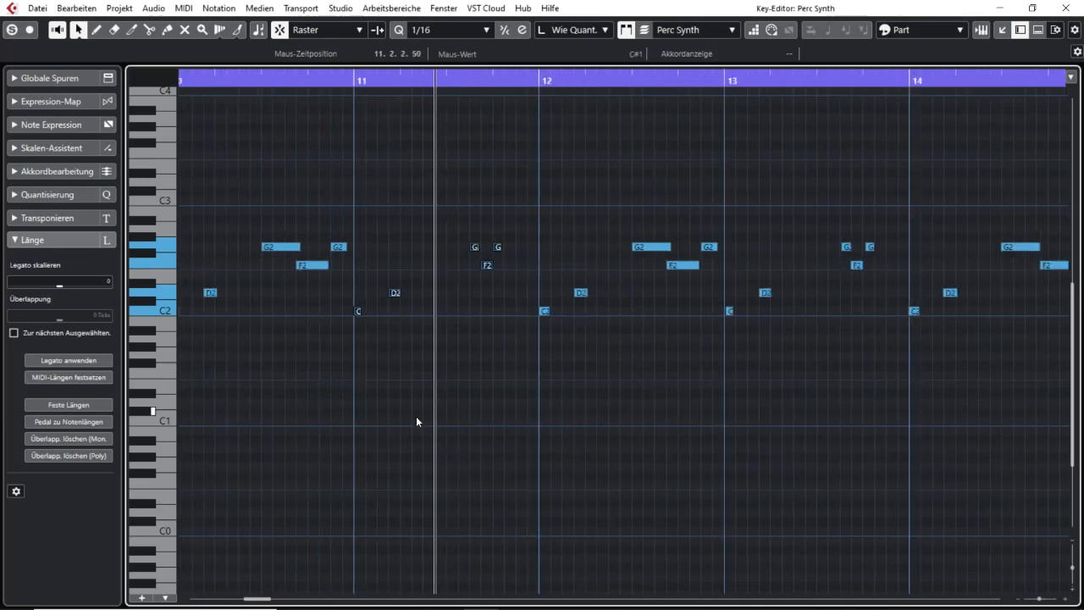
{"action": "key", "text": "g"}
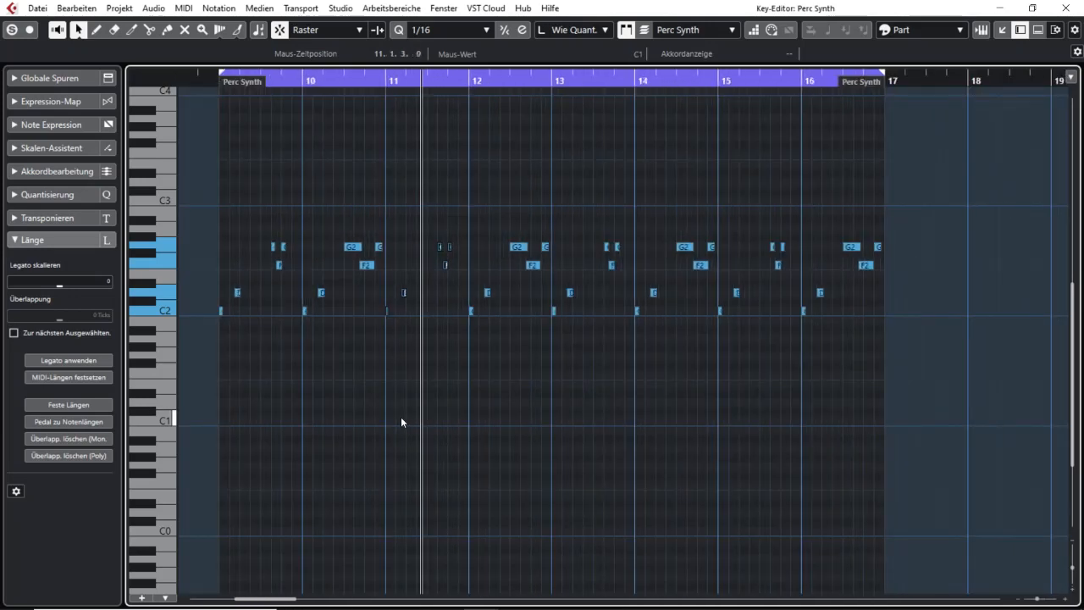
{"action": "left_click_drag", "start_coordinate": [325, 211], "coordinate": [658, 466], "text": "shift"}
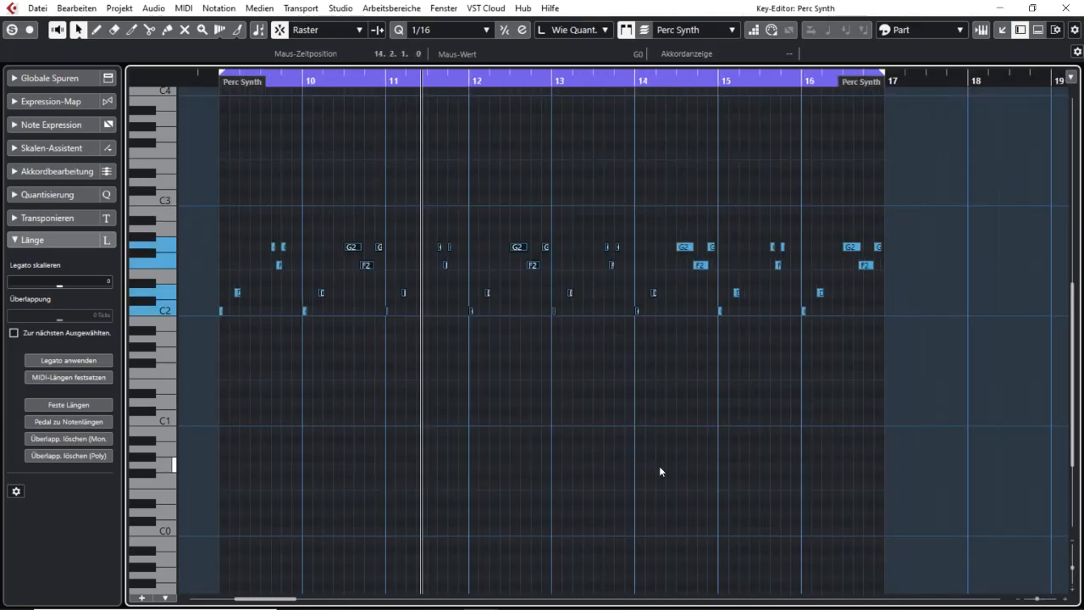
{"action": "left_click", "coordinate": [65, 362]}
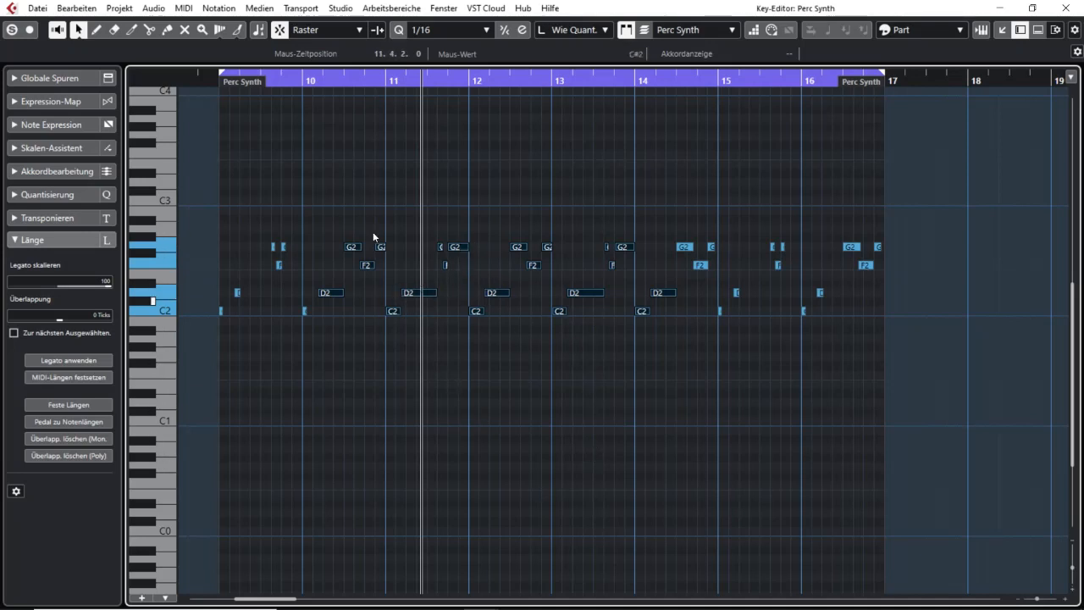
Step: Play the Perc Synth part with its original note lengths from bar 11
{"action": "left_click", "coordinate": [302, 82]}
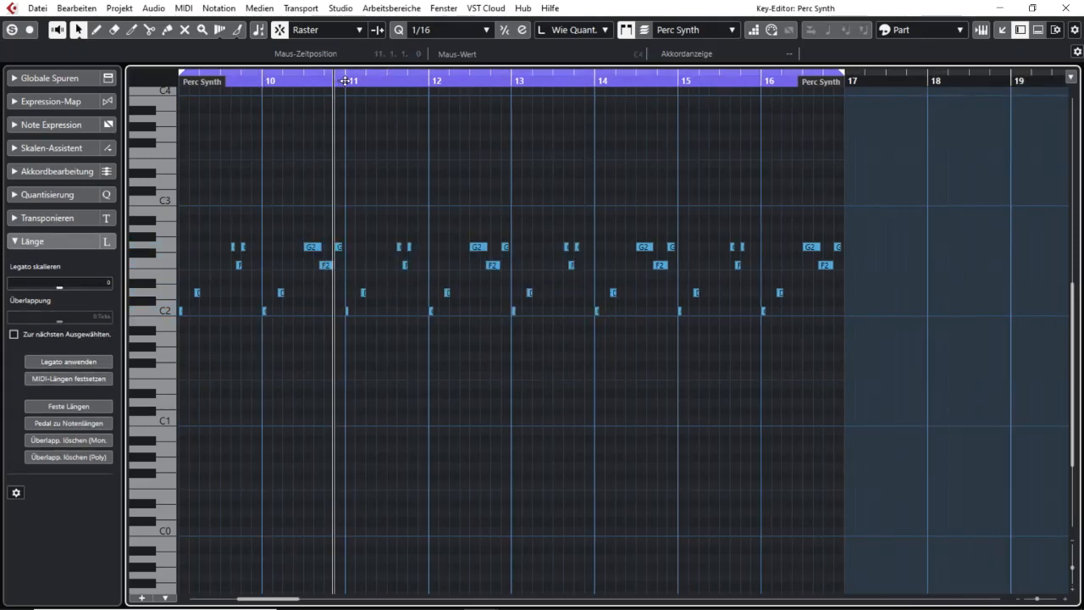
{"action": "left_click", "coordinate": [344, 80]}
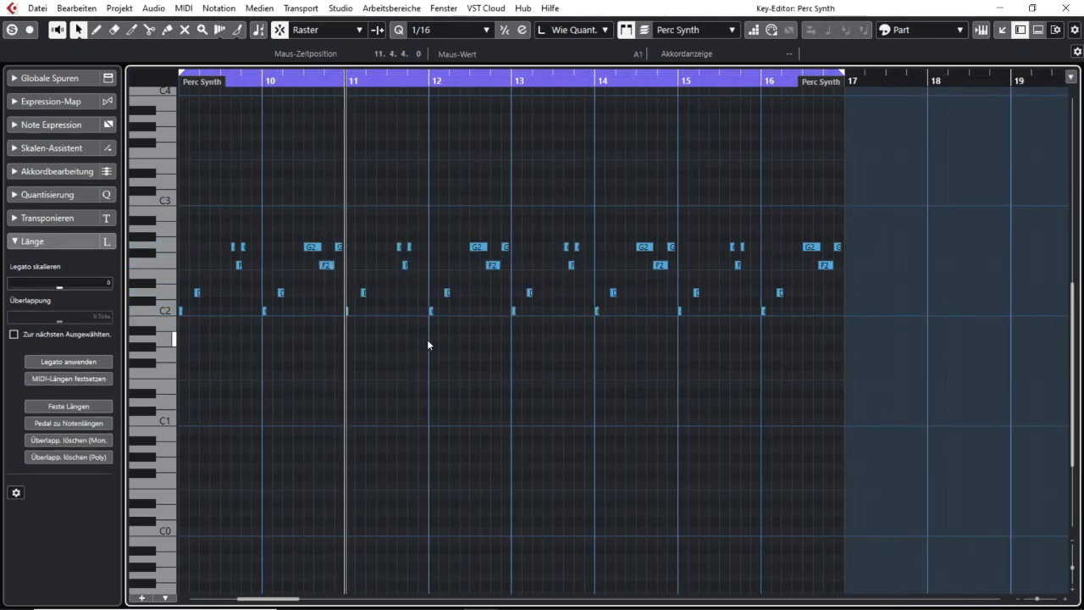
{"action": "key", "text": "space"}
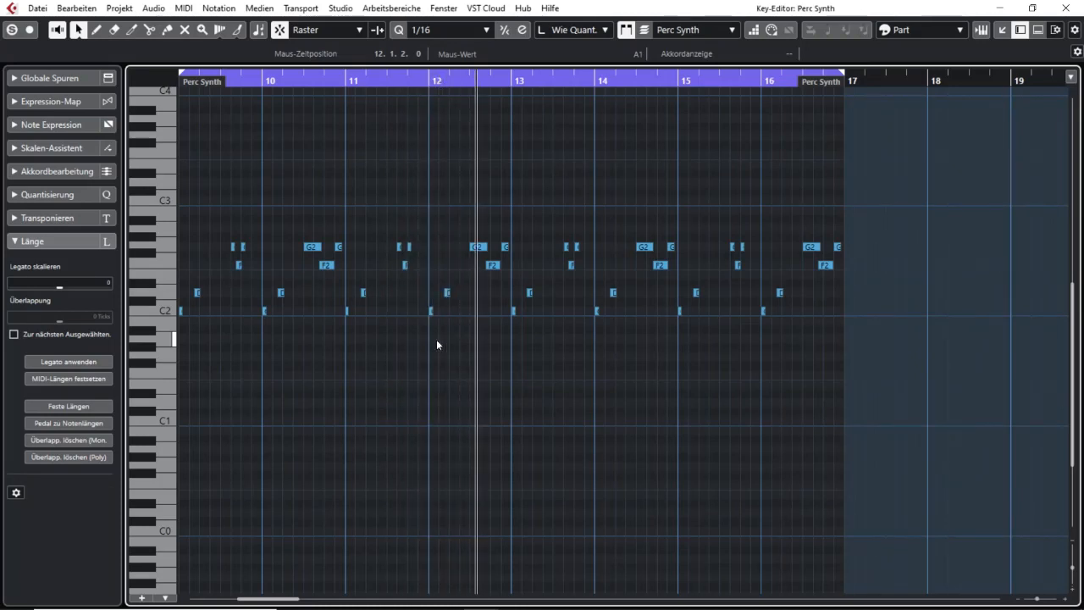
{"action": "key", "text": "space"}
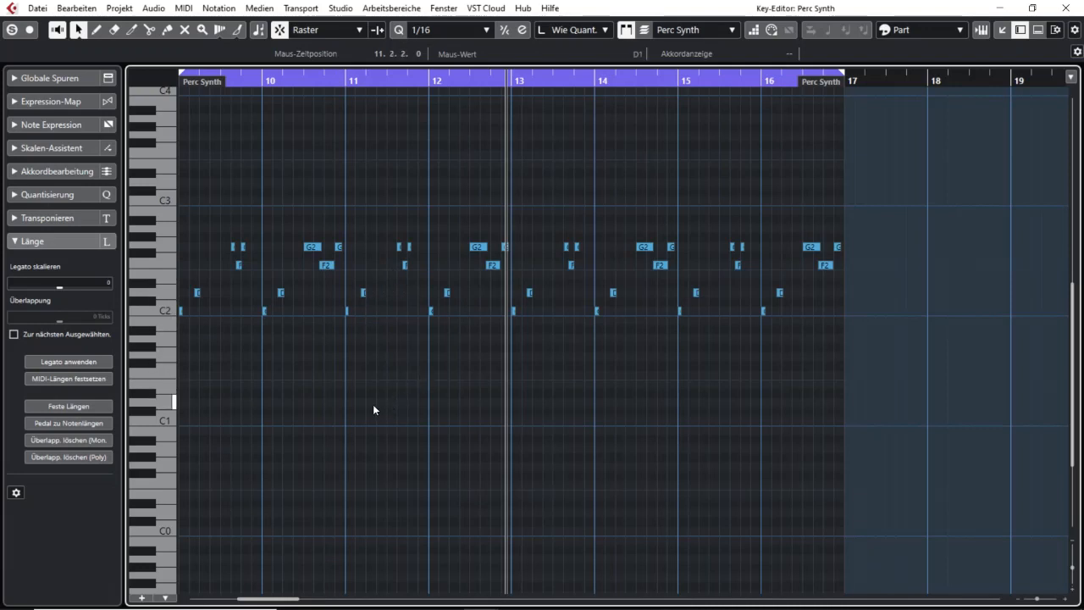
Step: Try a length scaling of -87 on all Perc Synth notes during playback, and reset it to 0
{"action": "key", "text": "ctrl+a"}
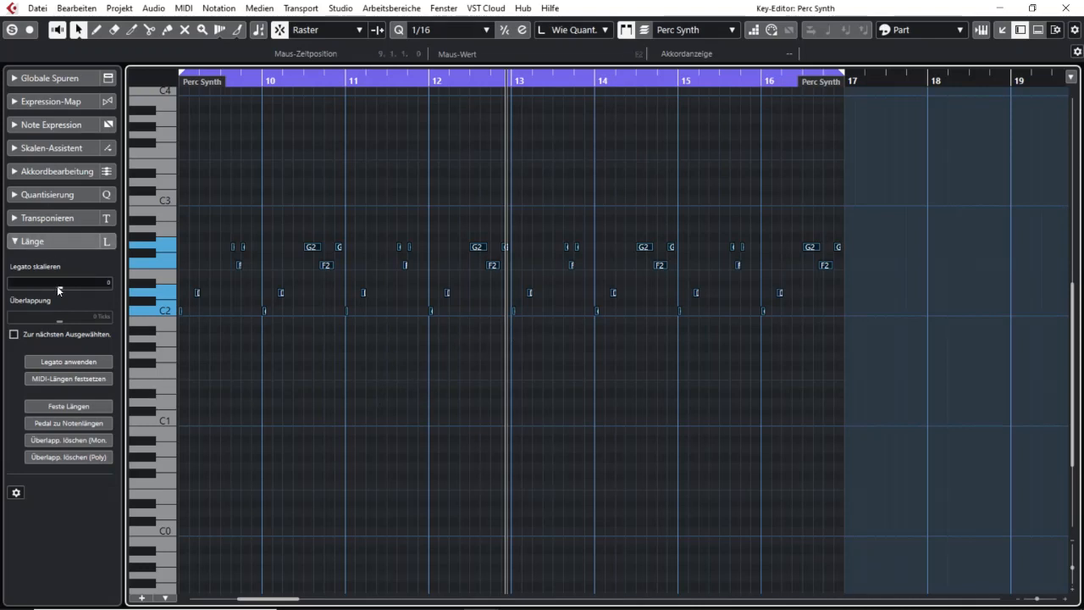
{"action": "left_click_drag", "start_coordinate": [58, 288], "coordinate": [16, 288]}
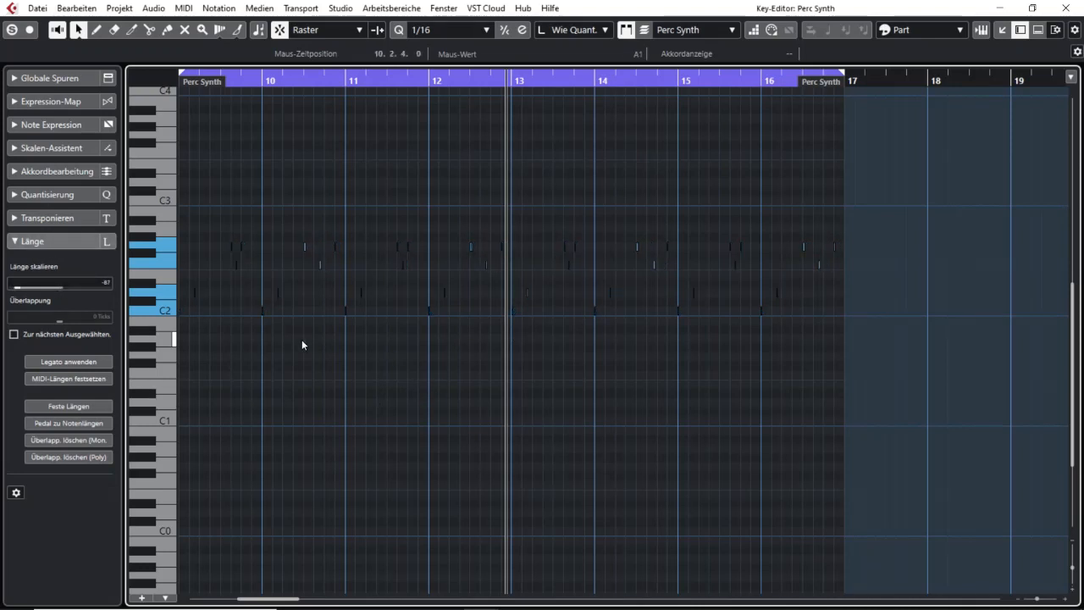
{"action": "left_click", "coordinate": [302, 339]}
{"action": "key", "text": "space"}
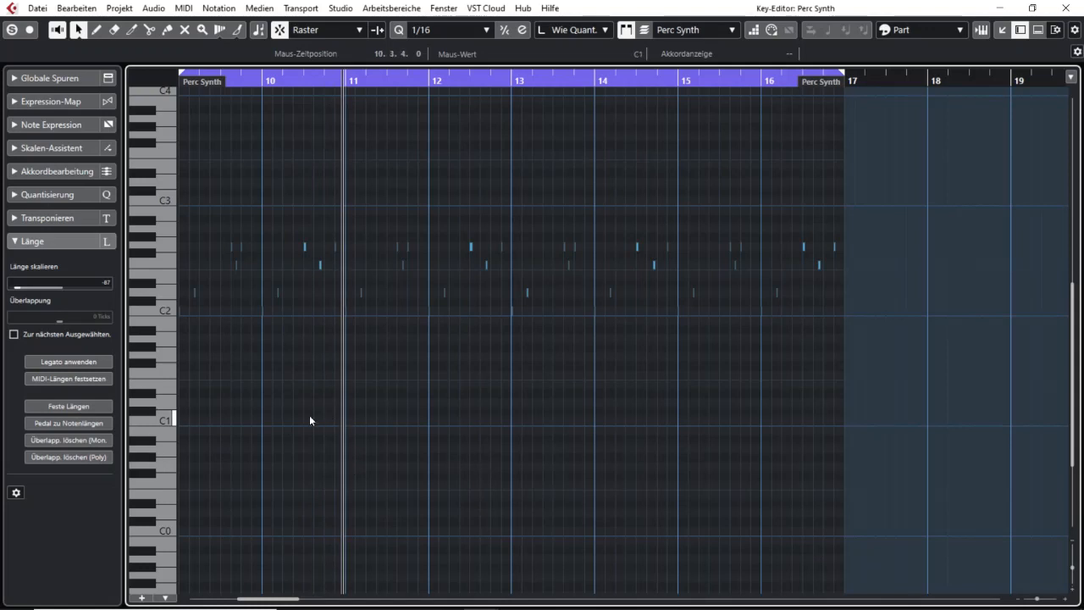
{"action": "left_click", "coordinate": [59, 288]}
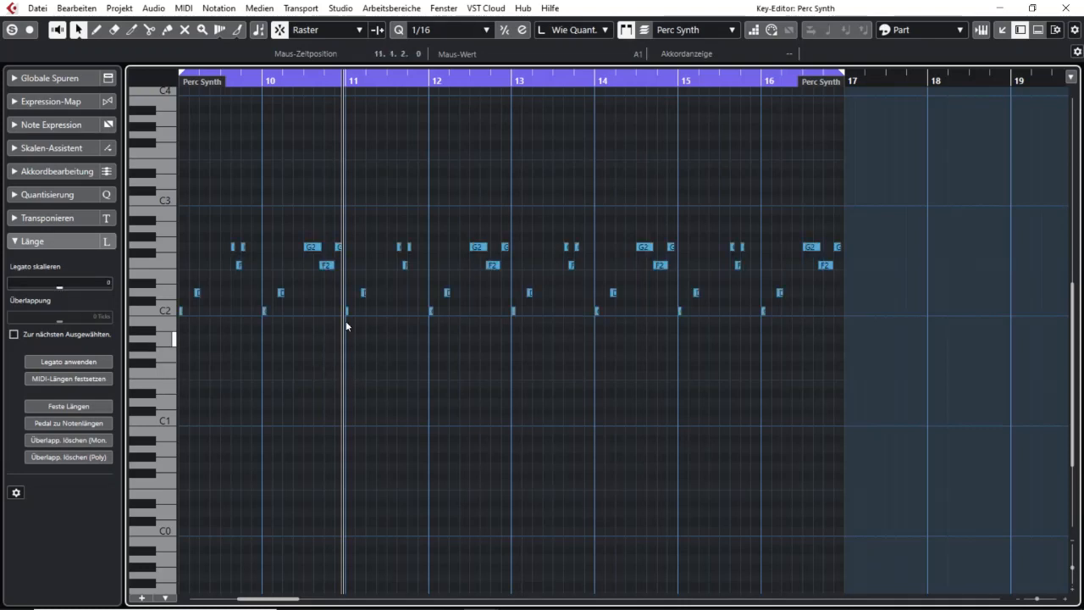
Step: Try applying full legato to all Perc Synth notes with playback from the part's start, and undo it
{"action": "left_click", "coordinate": [270, 404]}
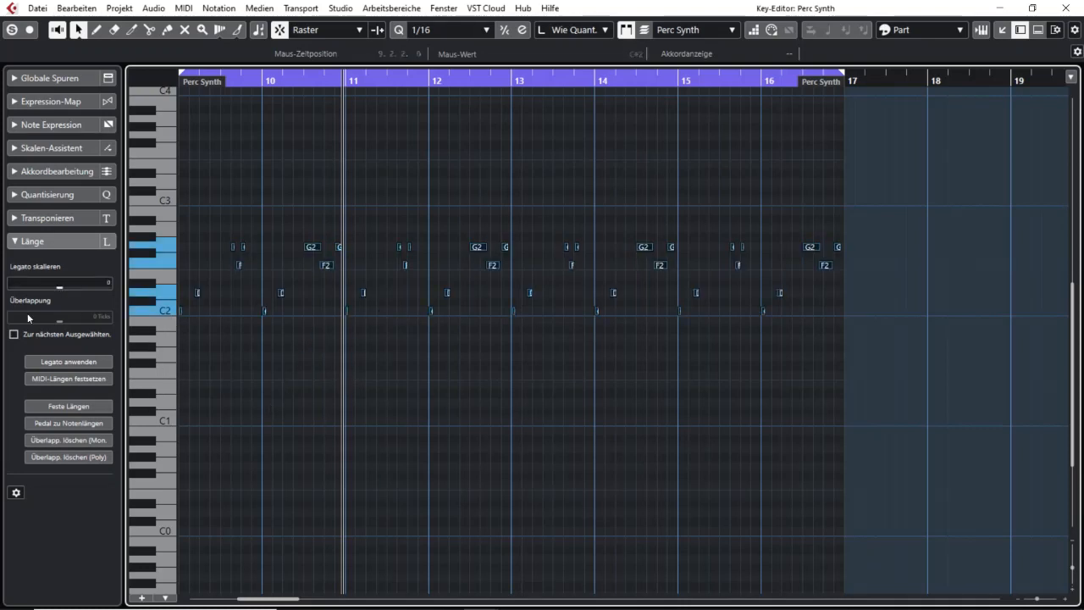
{"action": "left_click", "coordinate": [68, 363]}
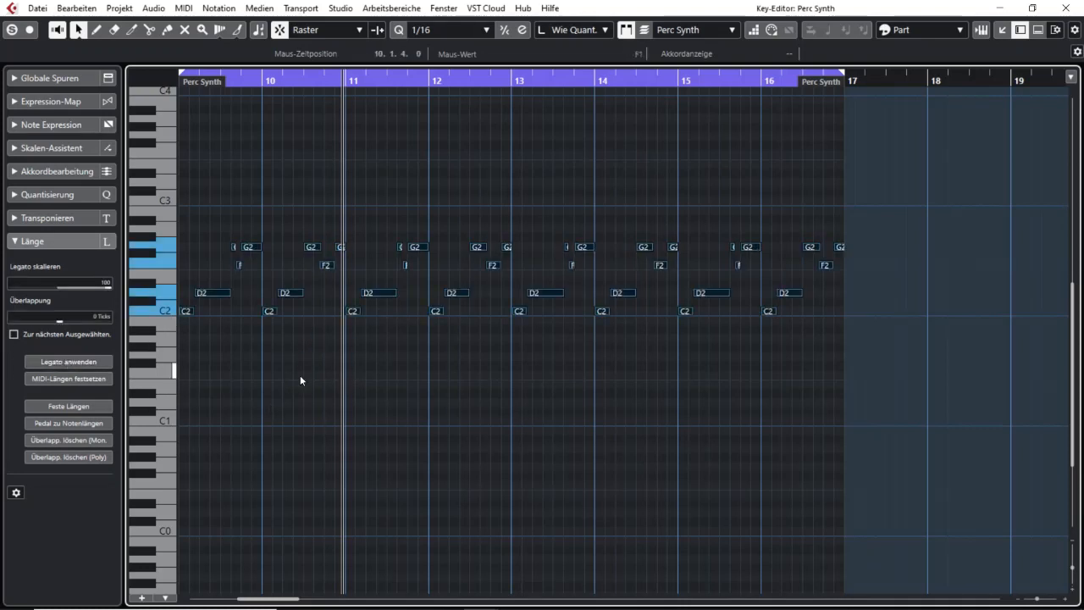
{"action": "key", "text": "KP_1"}
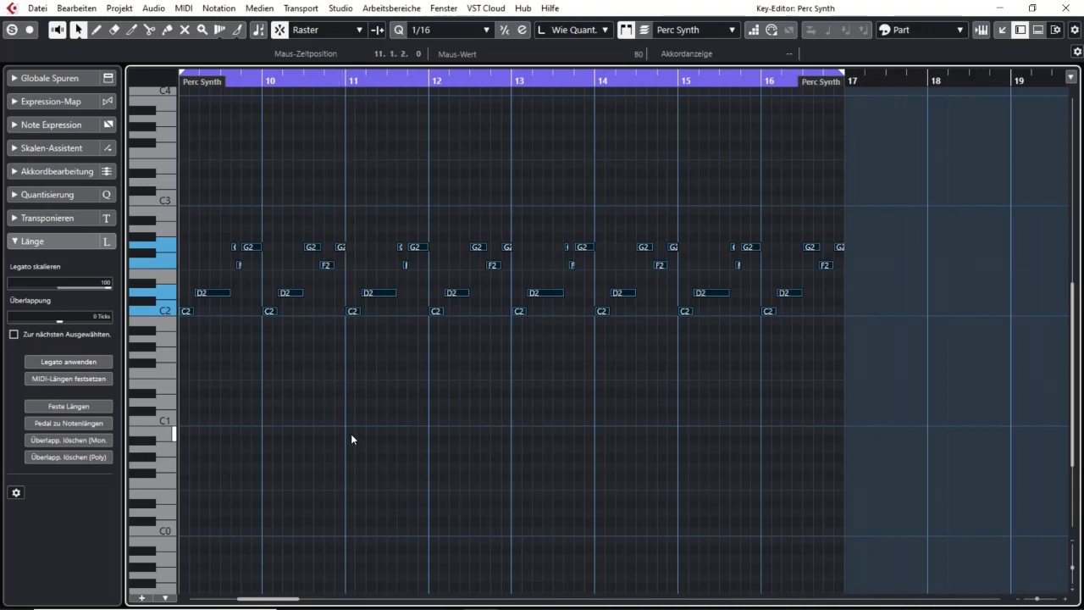
{"action": "key", "text": "space"}
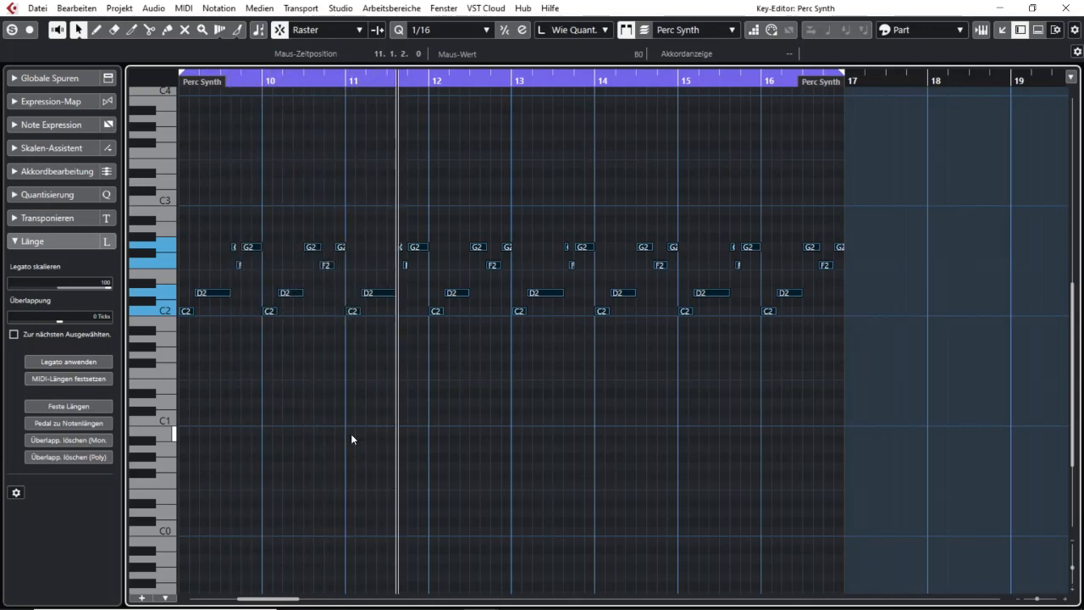
{"action": "key", "text": "space"}
{"action": "key", "text": "ctrl+z"}
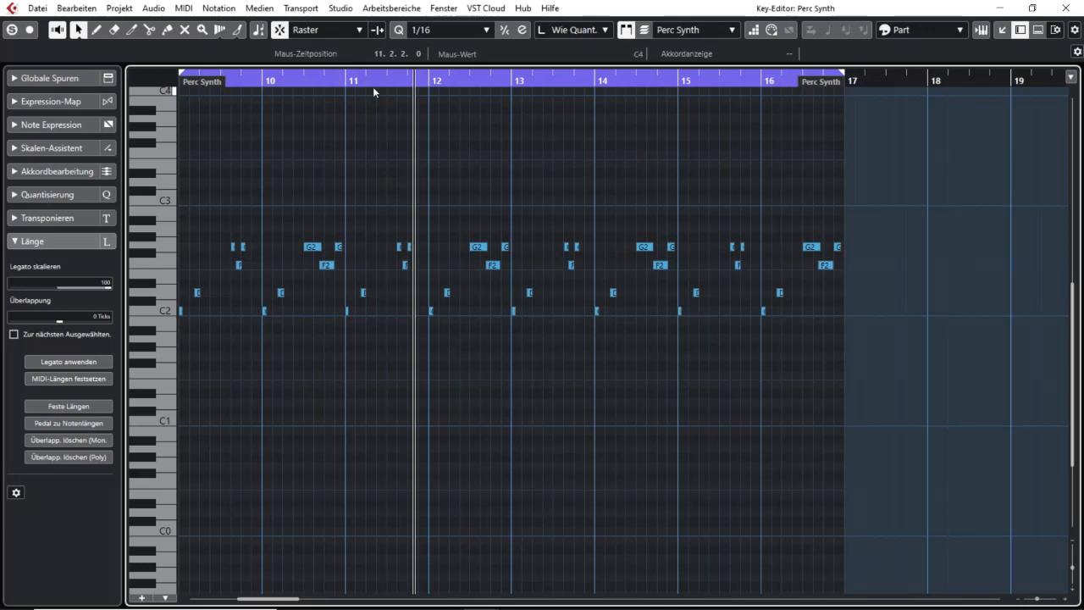
Step: Examine the differing lengths of the individual Perc Synth notes in bars 11 and 12 up close
{"action": "left_click_drag", "start_coordinate": [373, 87], "coordinate": [376, 108]}
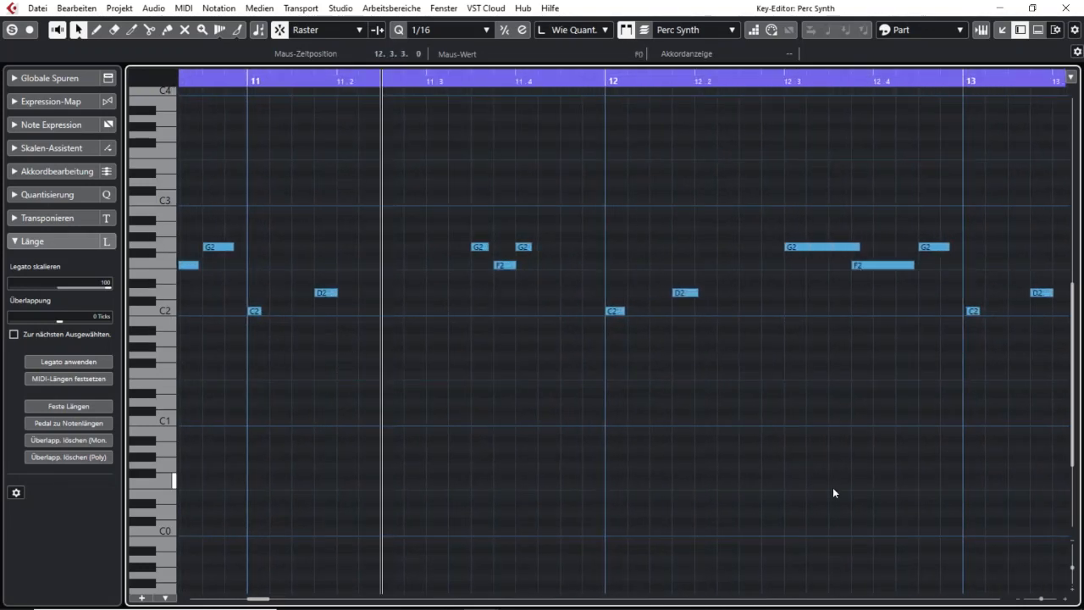
{"action": "left_click", "coordinate": [503, 265]}
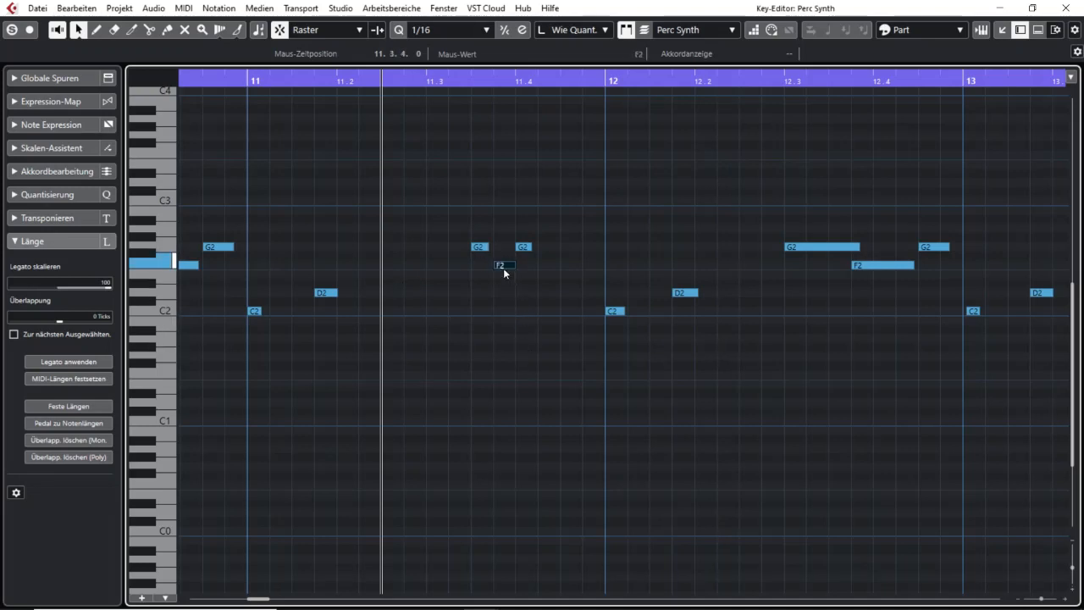
{"action": "left_click", "coordinate": [304, 347]}
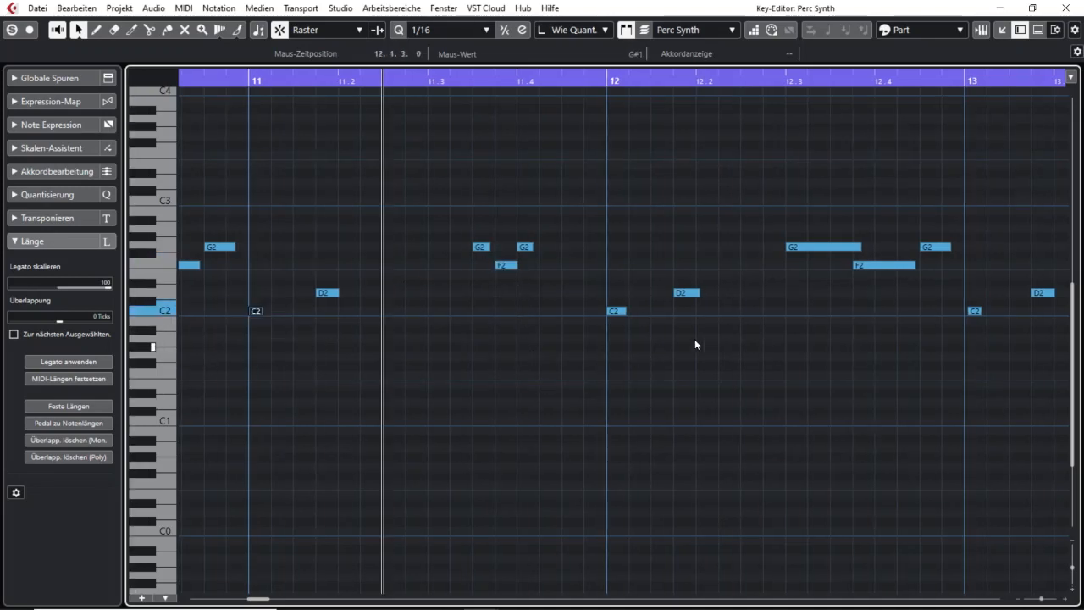
{"action": "left_click_drag", "start_coordinate": [777, 298], "coordinate": [978, 110]}
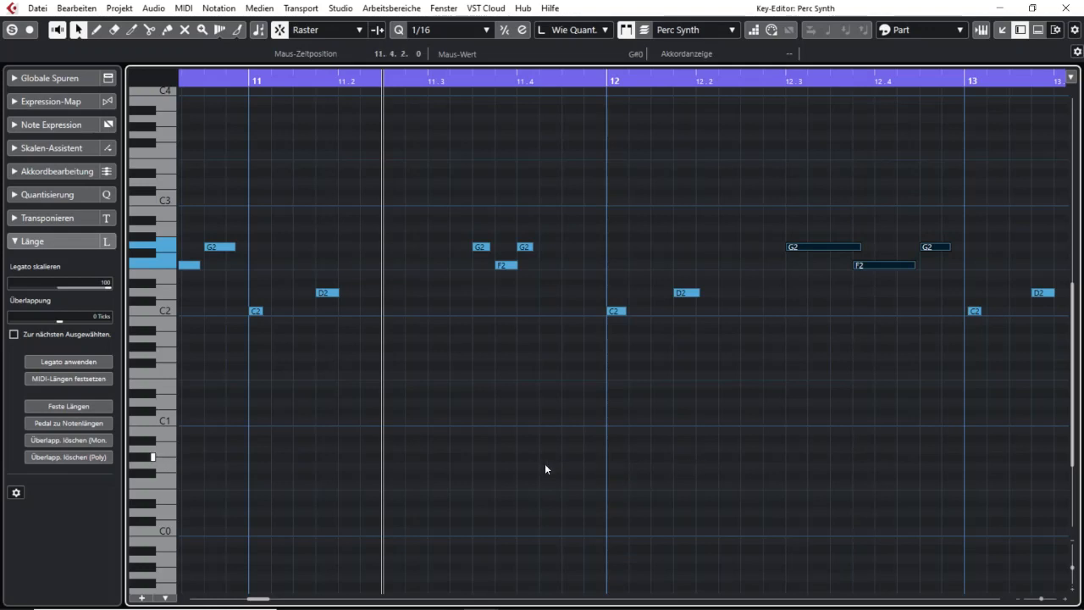
{"action": "left_click", "coordinate": [877, 503]}
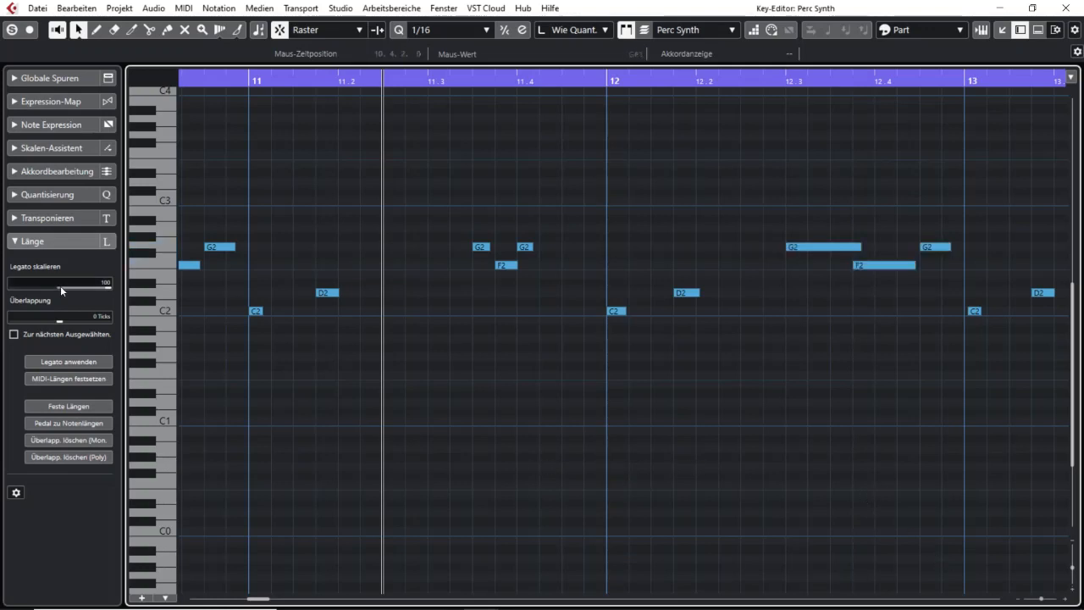
Step: Reset the legato scaling to 0 and apply fixed 1/16 lengths to the notes from the C2 of bar 11 through the D2 of bar 12
{"action": "left_click", "coordinate": [60, 289]}
{"action": "left_click_drag", "start_coordinate": [259, 381], "coordinate": [704, 166]}
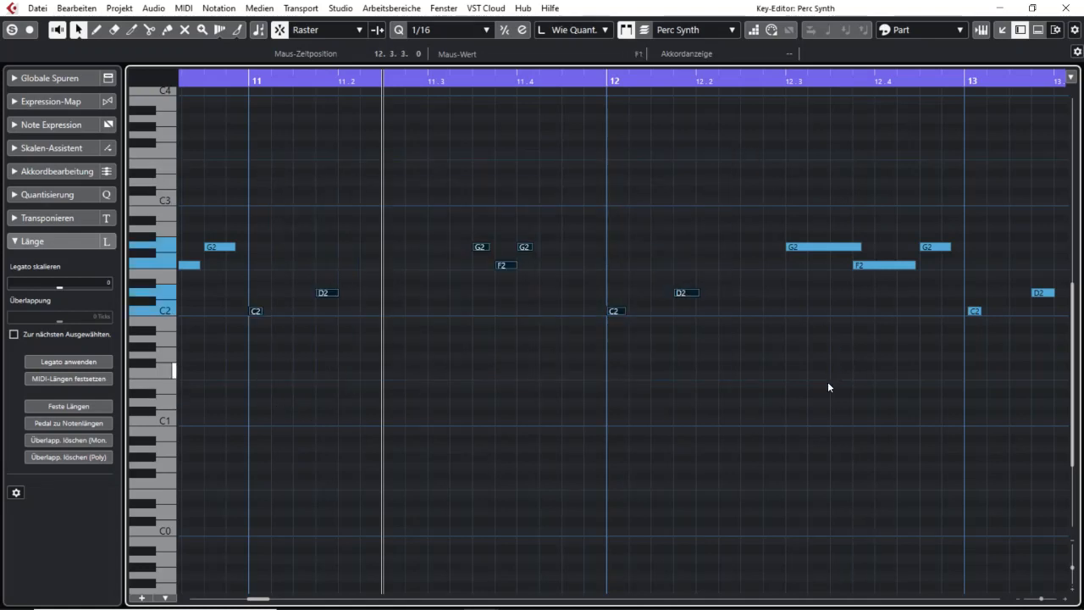
{"action": "left_click", "coordinate": [471, 31]}
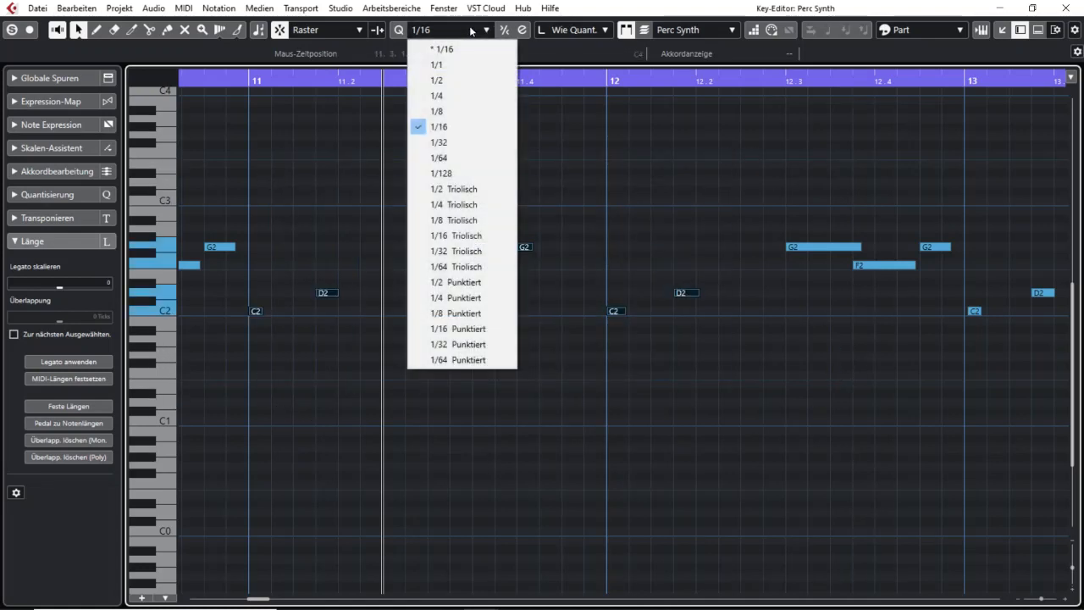
{"action": "left_click", "coordinate": [477, 112]}
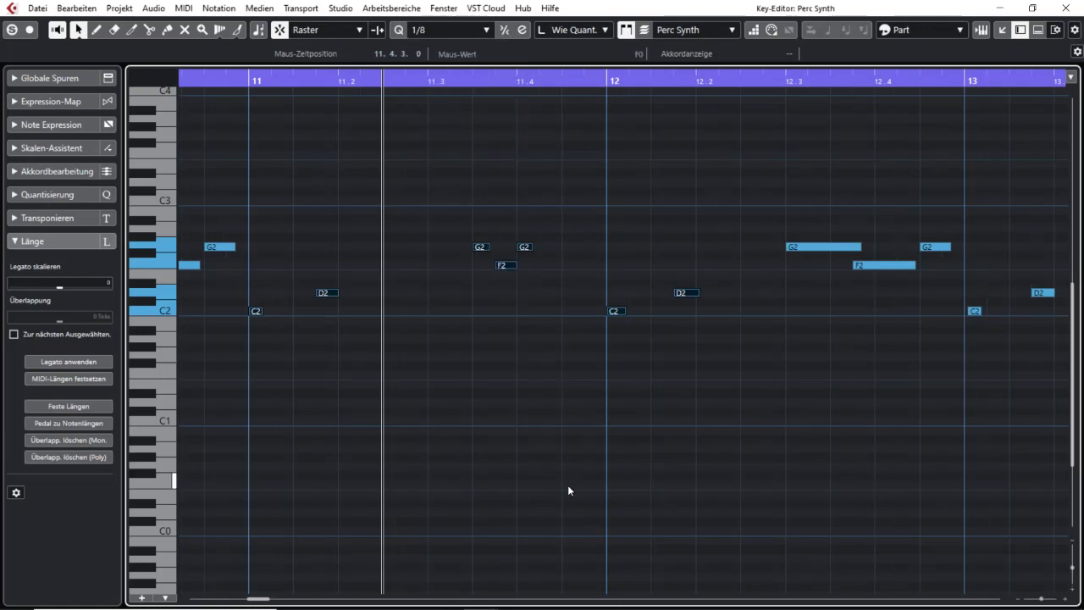
{"action": "left_click", "coordinate": [454, 29]}
{"action": "left_click", "coordinate": [459, 127]}
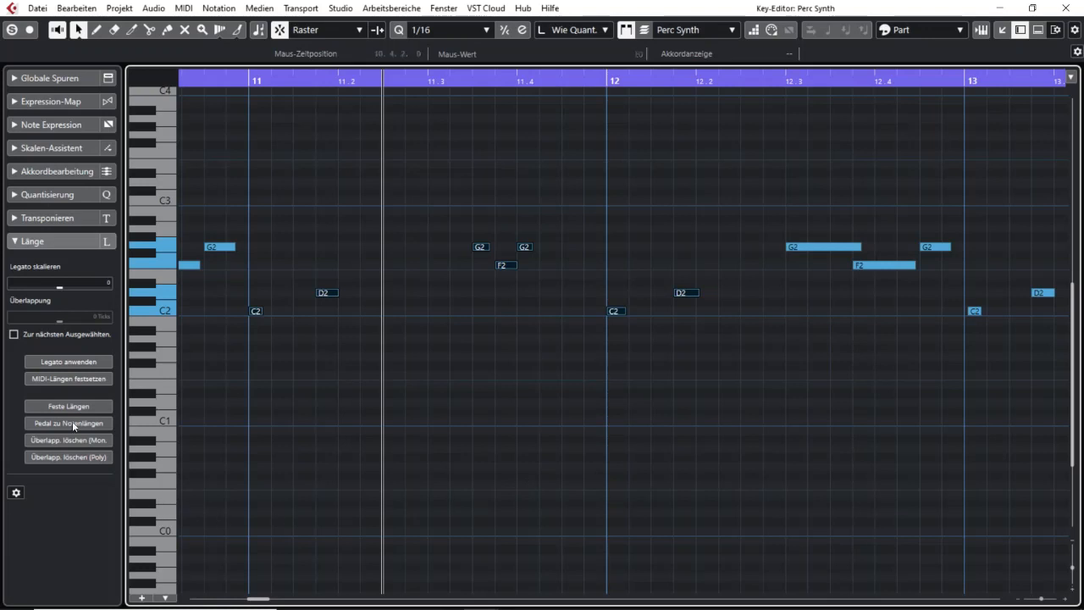
{"action": "left_click", "coordinate": [53, 406]}
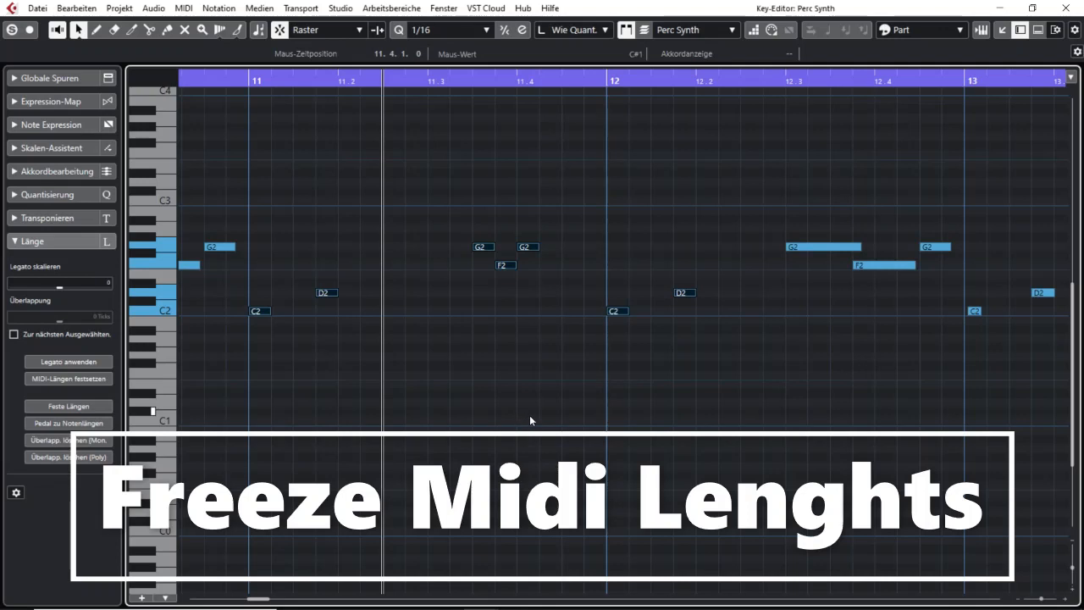
{"action": "left_click", "coordinate": [434, 395]}
{"action": "left_click_drag", "start_coordinate": [245, 352], "coordinate": [707, 163]}
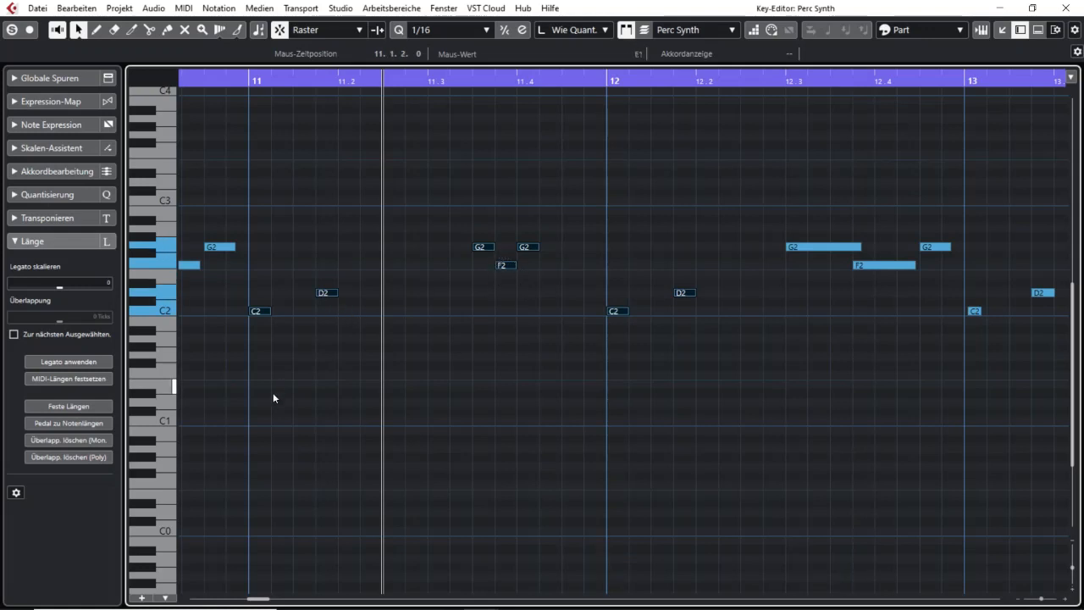
{"action": "left_click", "coordinate": [762, 387]}
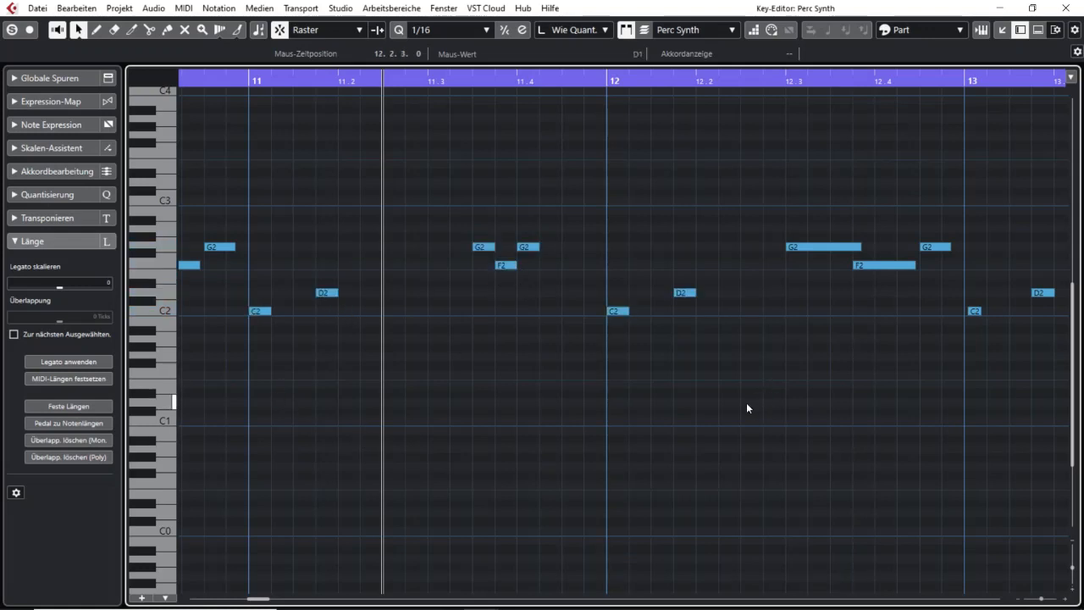
Step: Draw two C1 notes in bar 12, one about seven sixteenths long from beat 1 and a quarter note on beat 4
{"action": "scroll", "coordinate": [731, 406], "scroll_direction": "right", "scroll_amount": 2}
{"action": "scroll", "coordinate": [726, 404], "scroll_direction": "right", "scroll_amount": 2}
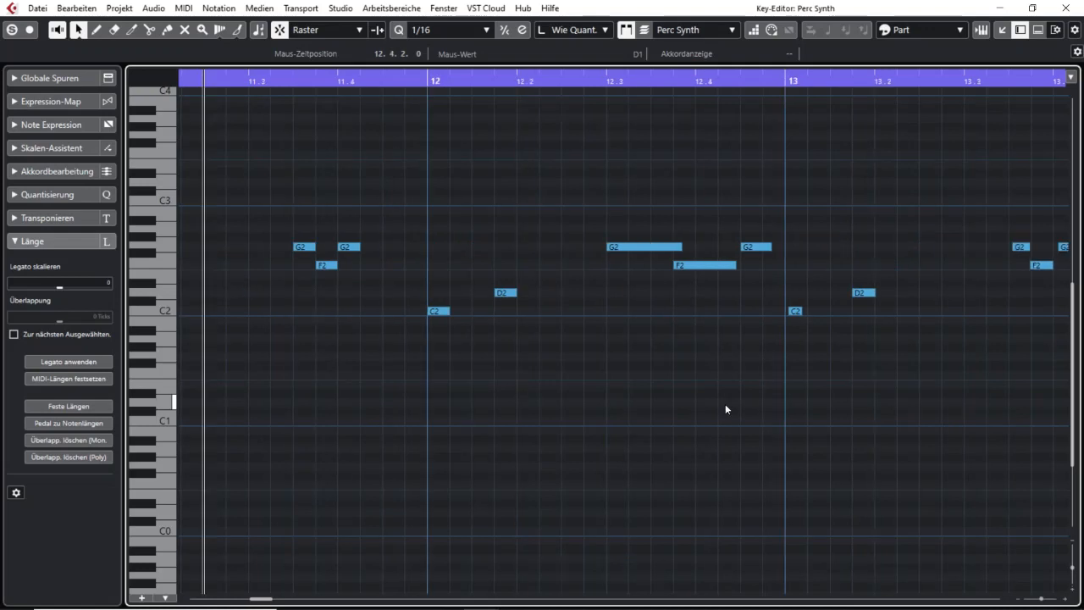
{"action": "right_click", "coordinate": [499, 407]}
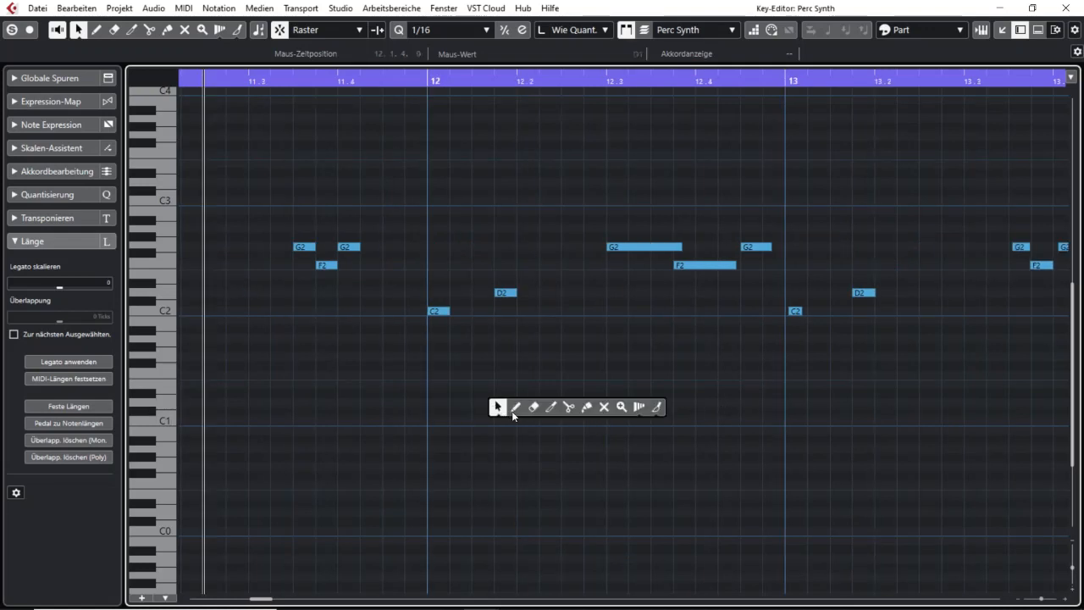
{"action": "left_click", "coordinate": [514, 408]}
{"action": "left_click_drag", "start_coordinate": [434, 424], "coordinate": [573, 421]}
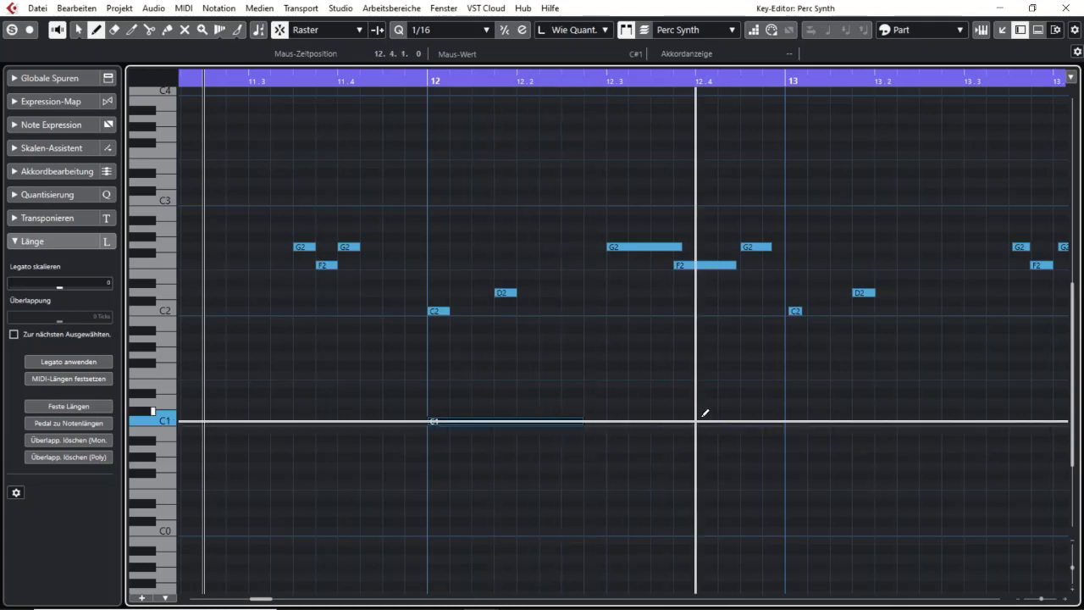
{"action": "left_click_drag", "start_coordinate": [701, 420], "coordinate": [769, 420]}
Step: Shorten the first C1 note to five sixteenths and move the second one to beat 2 of bar 12 to overlap it
{"action": "right_click", "coordinate": [745, 392]}
{"action": "left_click", "coordinate": [749, 390]}
{"action": "left_click_drag", "start_coordinate": [580, 422], "coordinate": [527, 424]}
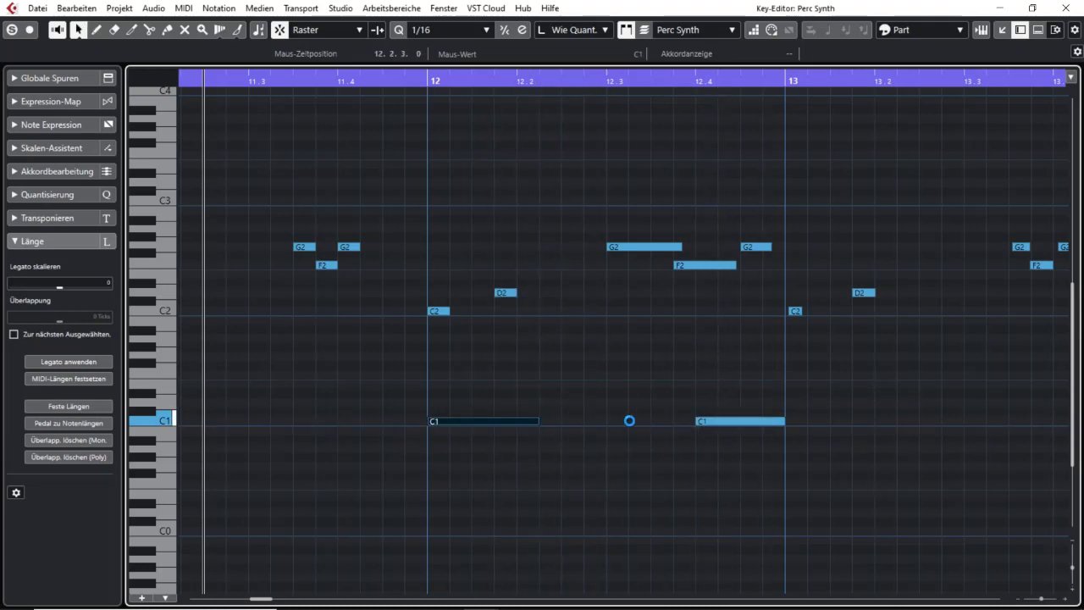
{"action": "left_click_drag", "start_coordinate": [711, 422], "coordinate": [537, 426]}
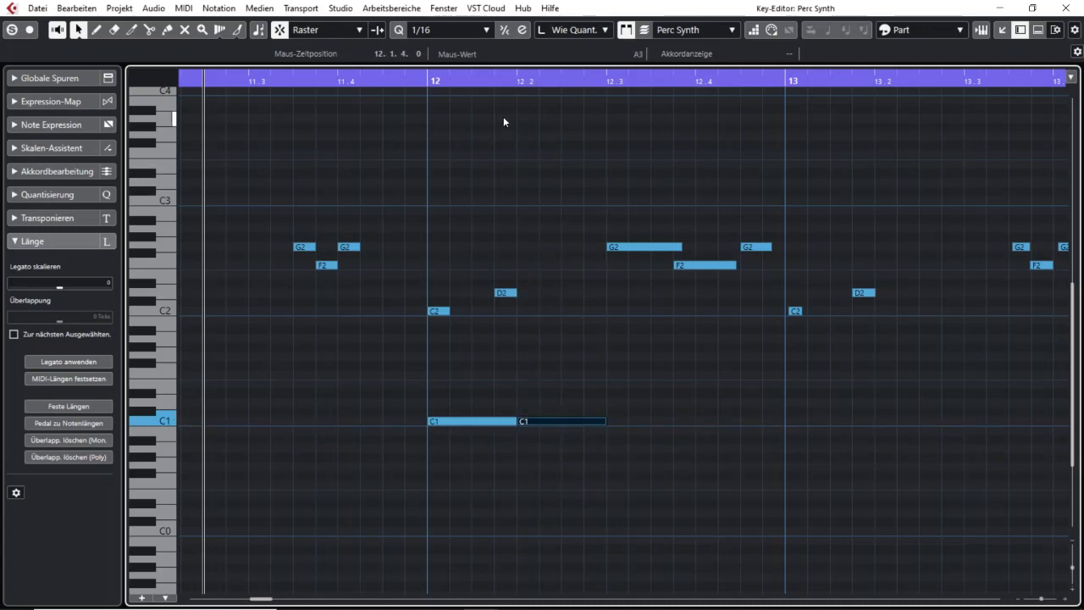
Step: Place the cursor at beat 2 of bar 12 and select the two C1 notes in turn to examine their overlap
{"action": "left_click", "coordinate": [518, 80]}
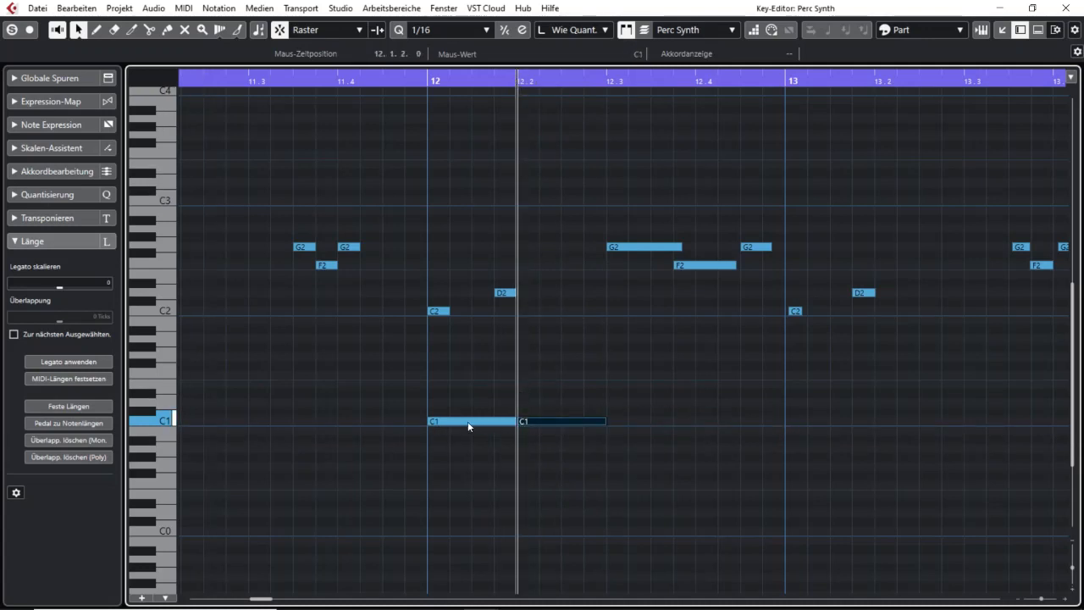
{"action": "left_click", "coordinate": [504, 423]}
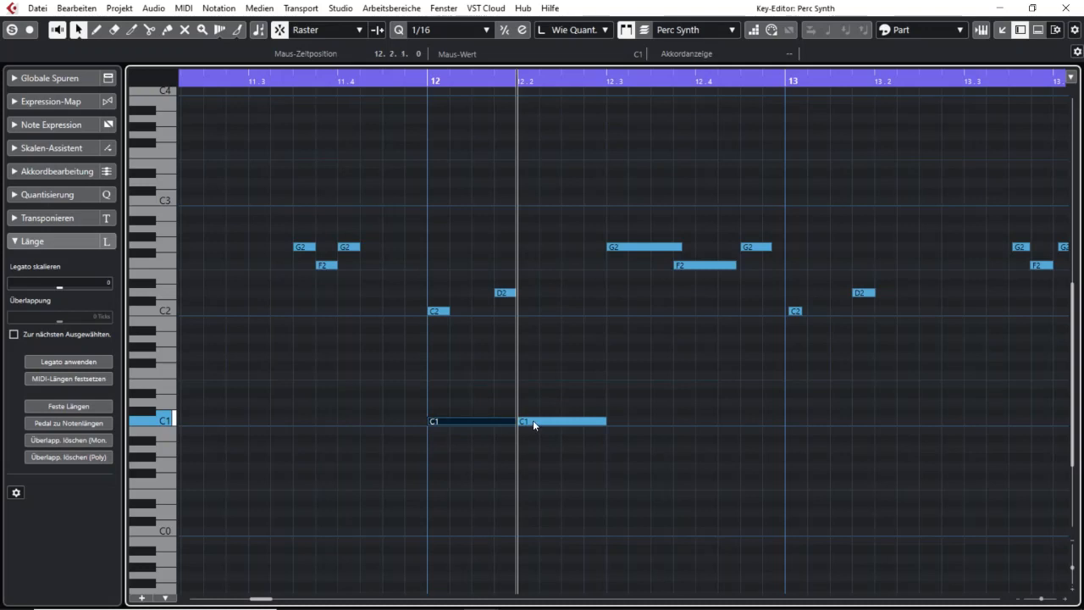
{"action": "left_click", "coordinate": [534, 424]}
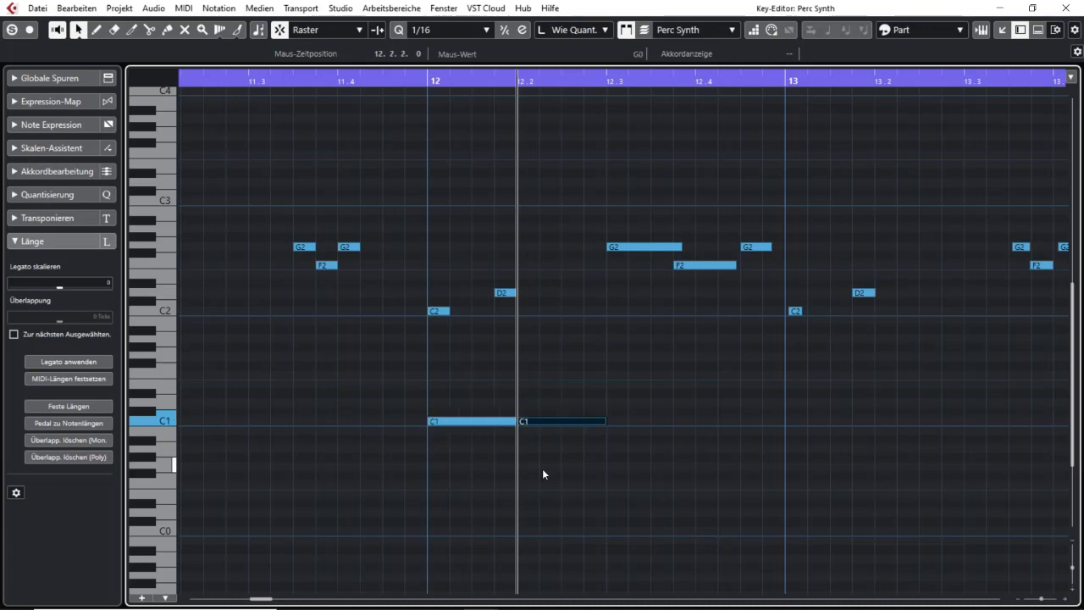
{"action": "left_click", "coordinate": [496, 422]}
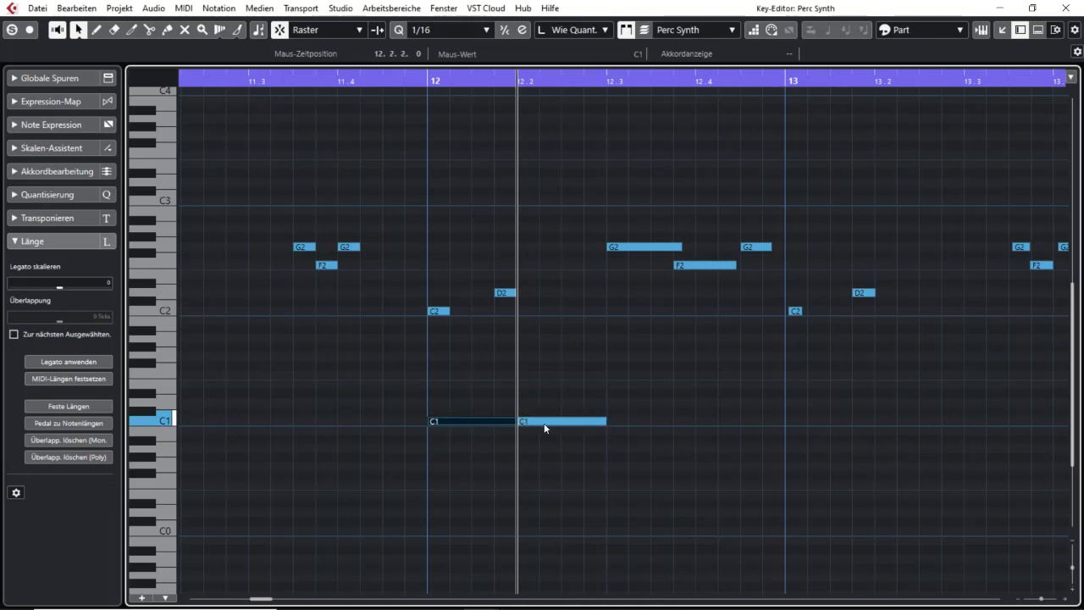
{"action": "left_click", "coordinate": [549, 423]}
Step: Raise the second C1 note to C#1 to expose the overlap, and return it to C1
{"action": "left_click_drag", "start_coordinate": [551, 423], "coordinate": [527, 425]}
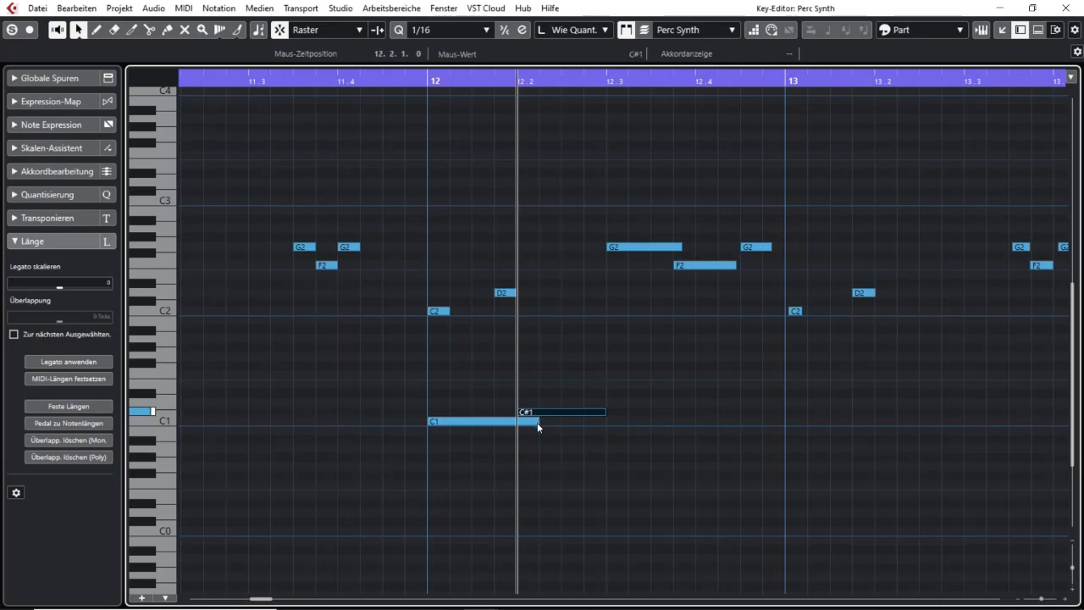
{"action": "left_click_drag", "start_coordinate": [537, 415], "coordinate": [536, 423]}
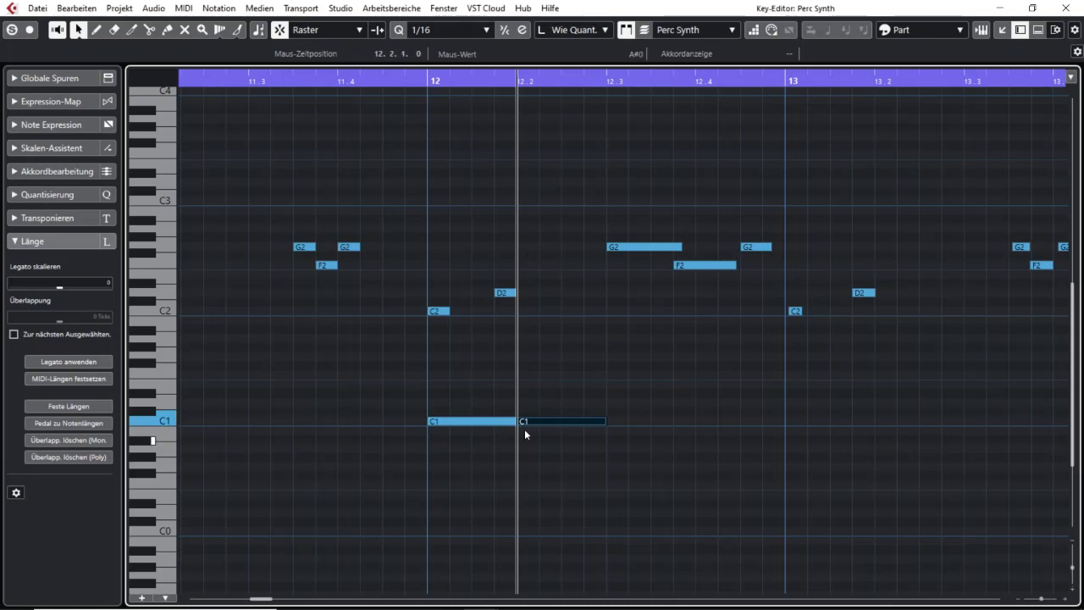
{"action": "left_click", "coordinate": [497, 422]}
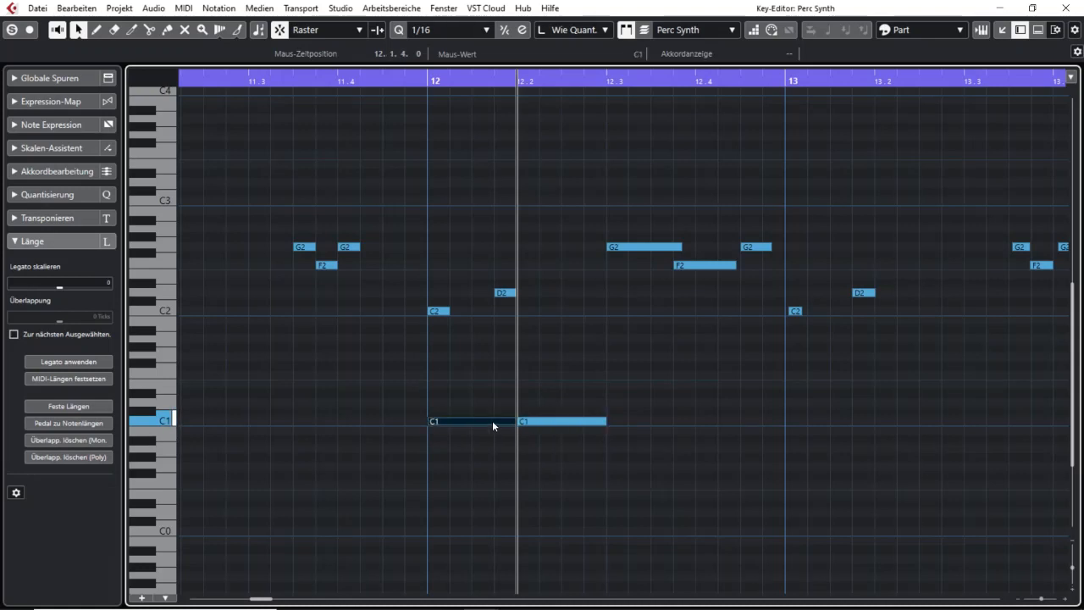
{"action": "left_click", "coordinate": [540, 423]}
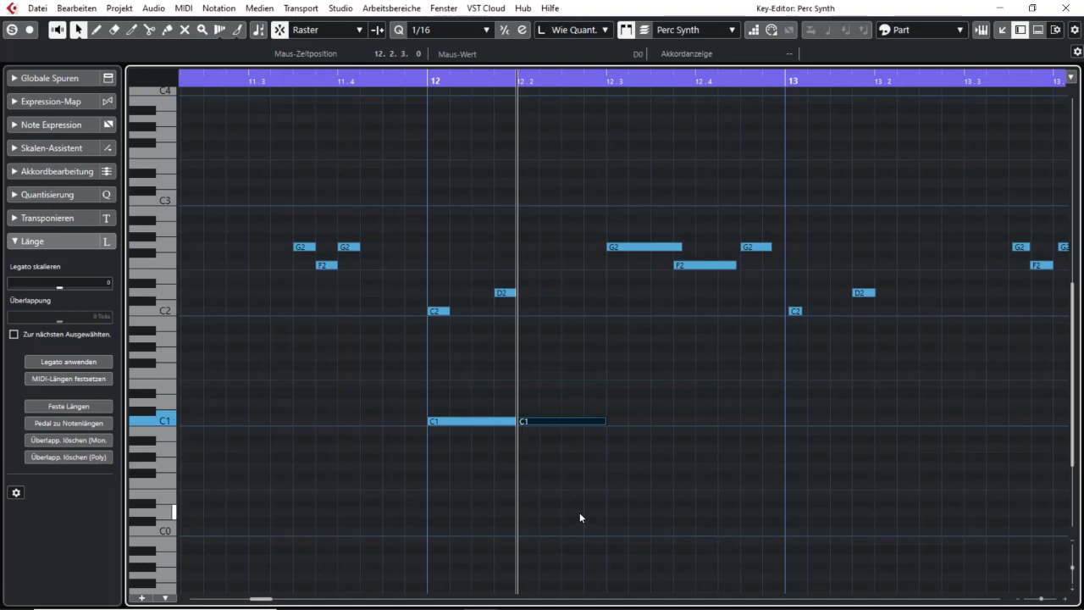
Step: Select both C1 notes in bar 12 and delete their overlap with the mono option
{"action": "left_click_drag", "start_coordinate": [542, 471], "coordinate": [419, 364]}
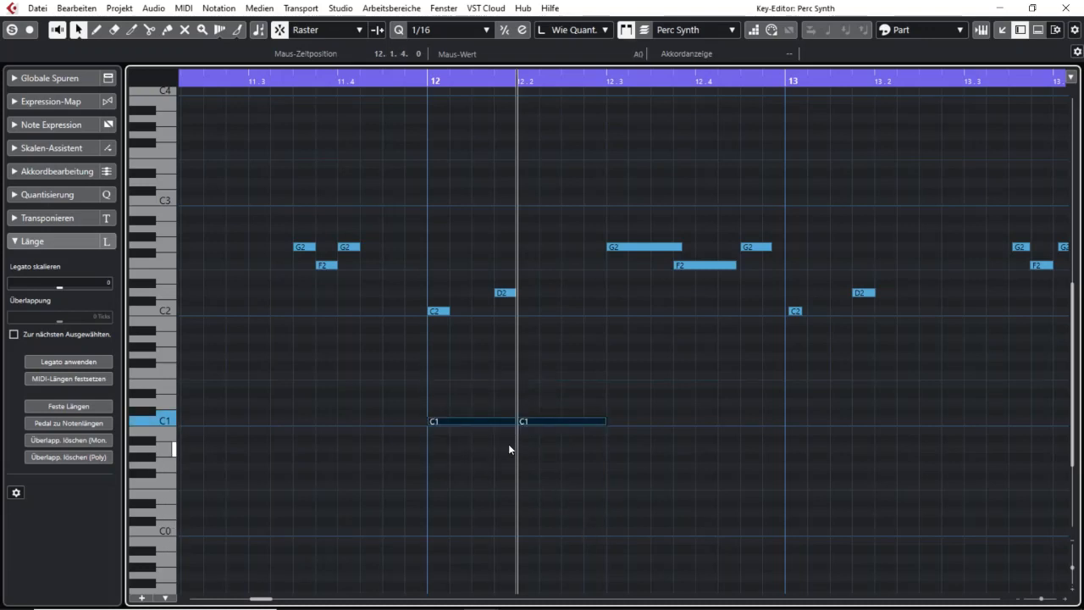
{"action": "left_click", "coordinate": [86, 443]}
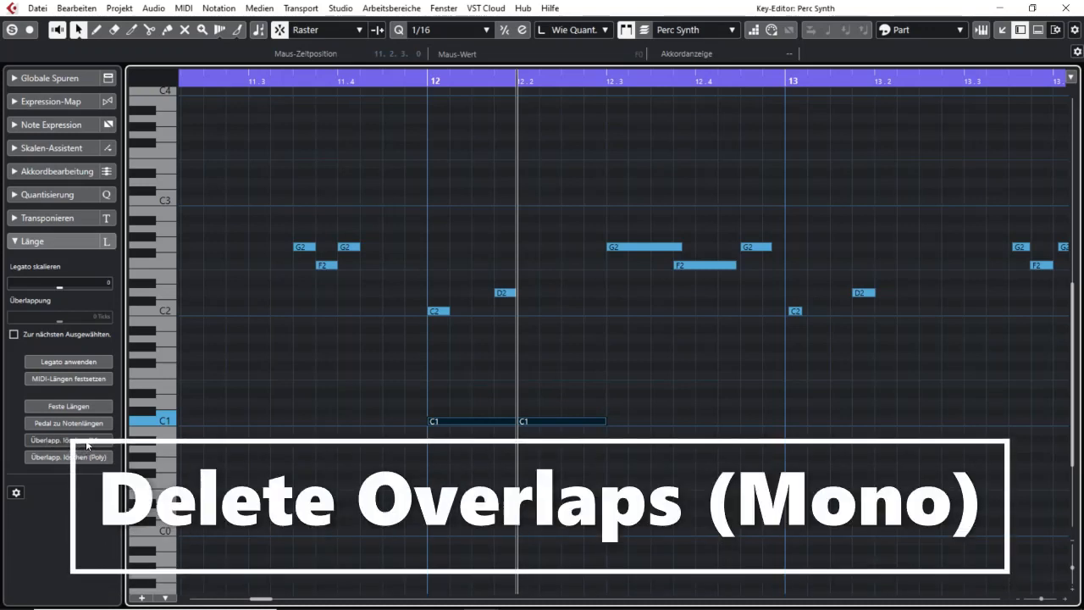
{"action": "left_click", "coordinate": [485, 468]}
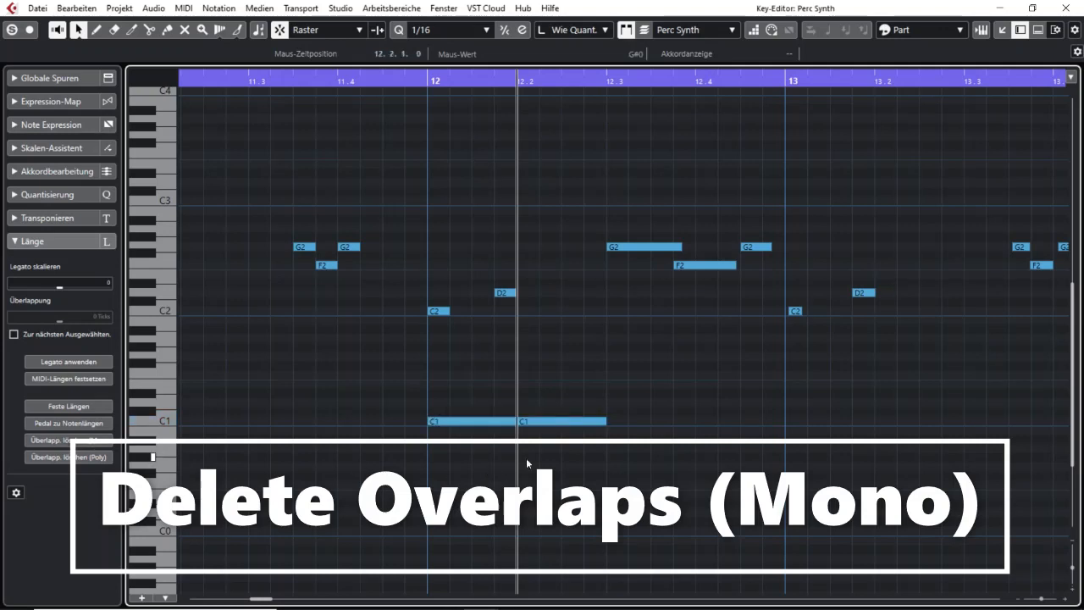
Step: Move the second C1 note up to D1 to check the end of the first note, and return it to C1
{"action": "left_click", "coordinate": [550, 422]}
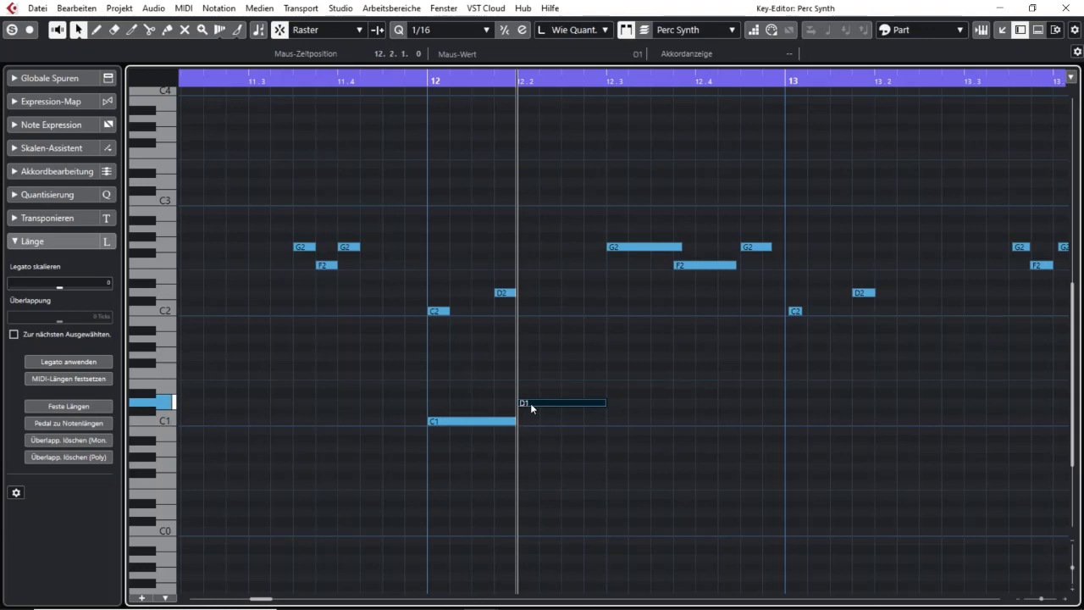
{"action": "left_click_drag", "start_coordinate": [530, 403], "coordinate": [522, 427]}
{"action": "left_click", "coordinate": [502, 427]}
{"action": "left_click", "coordinate": [500, 417]}
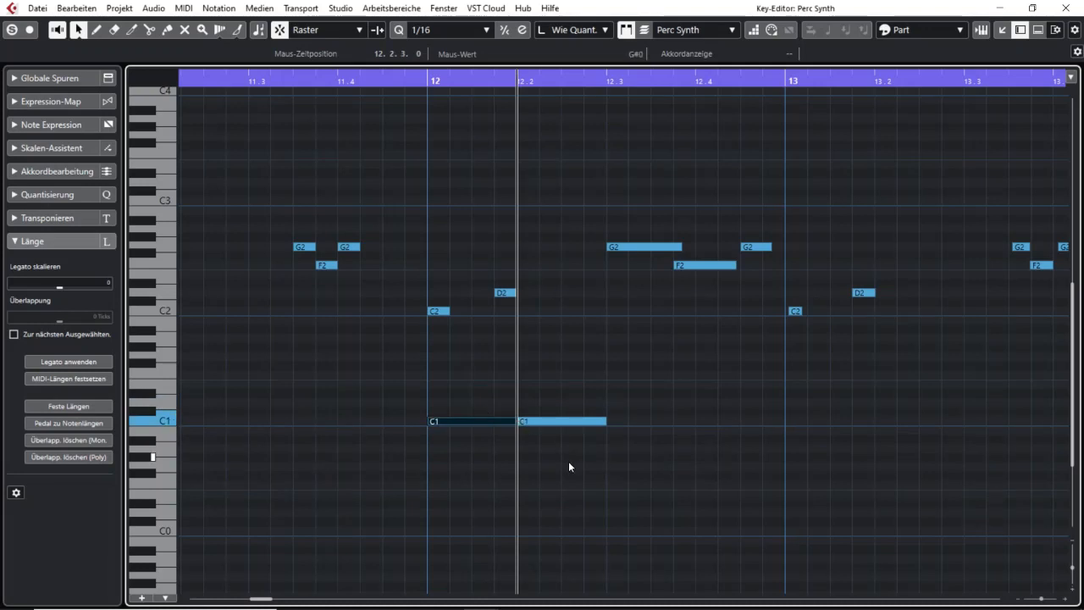
Step: Mark the start of the F2 in bar 12 with the cursor and delete its overlap with the preceding G2 using the poly option
{"action": "left_click_drag", "start_coordinate": [689, 296], "coordinate": [671, 247]}
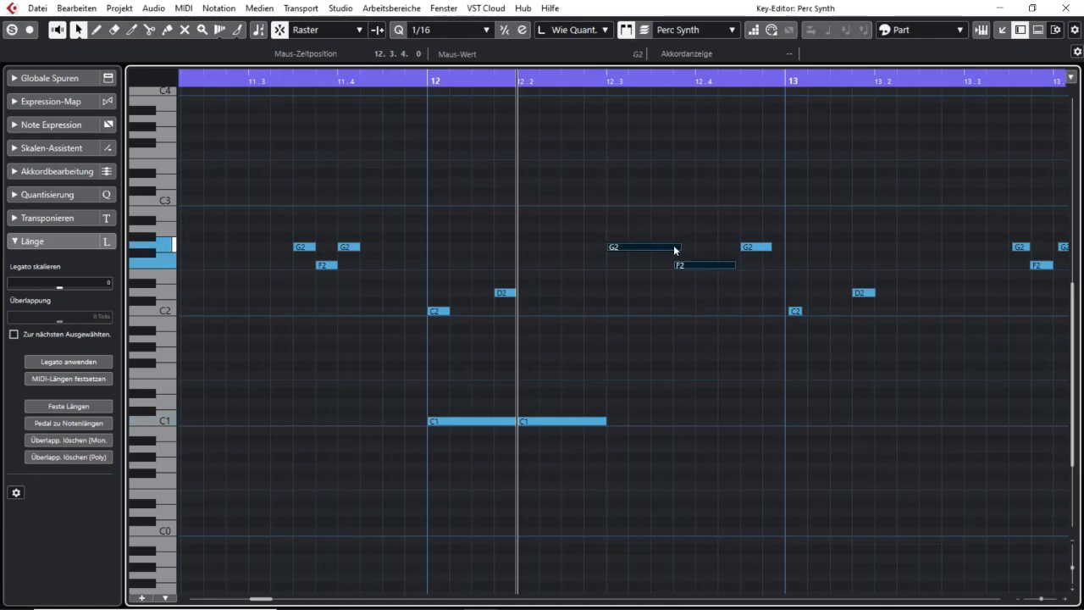
{"action": "left_click", "coordinate": [680, 80]}
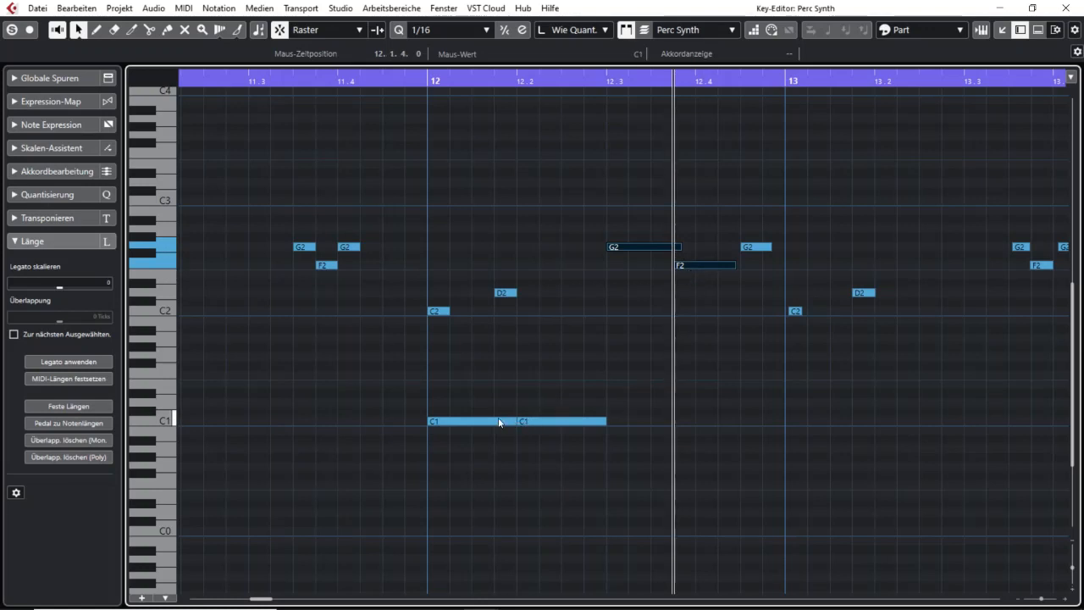
{"action": "left_click_drag", "start_coordinate": [488, 400], "coordinate": [541, 441]}
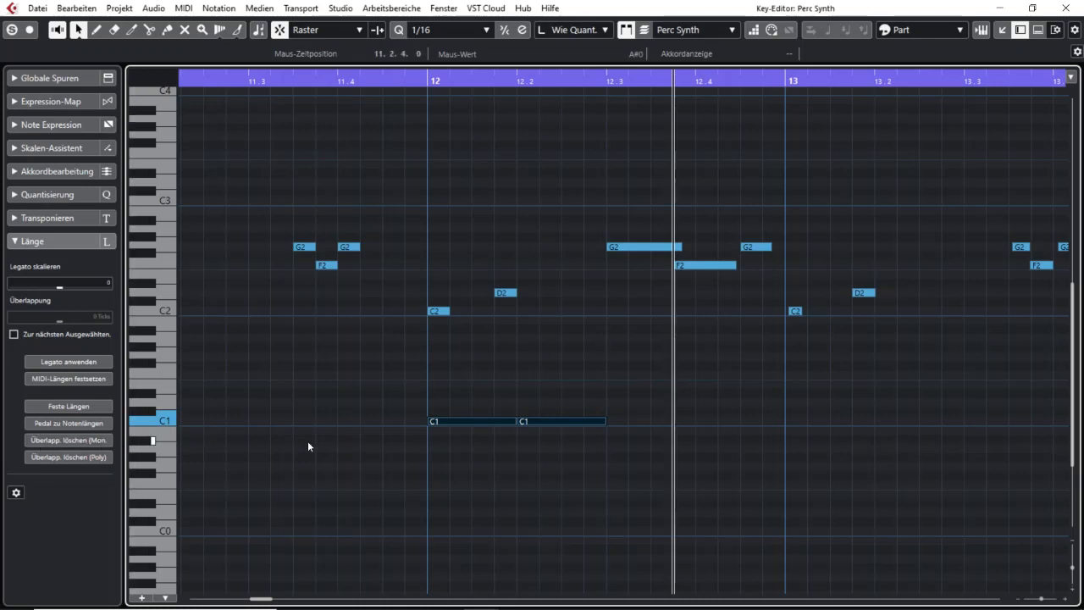
{"action": "left_click_drag", "start_coordinate": [452, 445], "coordinate": [538, 425]}
{"action": "left_click_drag", "start_coordinate": [701, 287], "coordinate": [657, 233]}
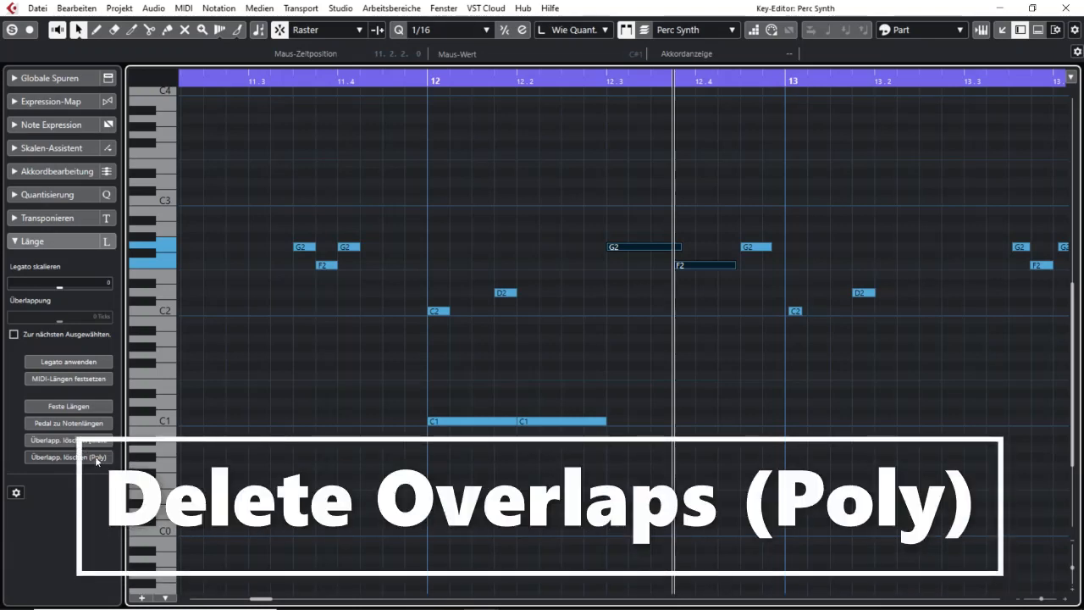
{"action": "left_click", "coordinate": [95, 457]}
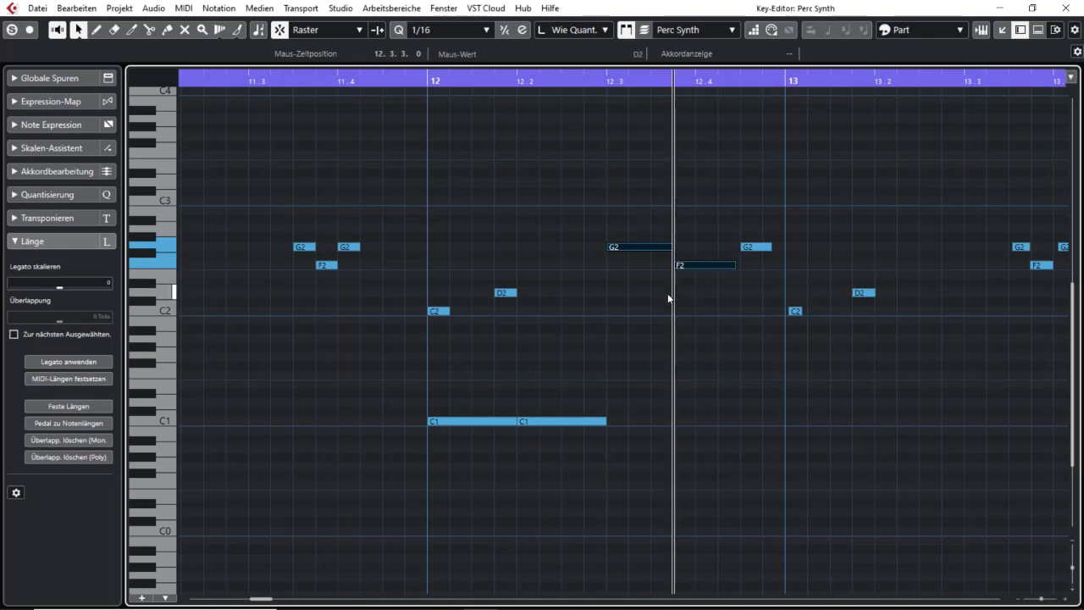
Step: Remove the two C1 notes and apply the poly overlap deletion to all remaining Perc Synth notes
{"action": "left_click_drag", "start_coordinate": [1042, 599], "coordinate": [1033, 600]}
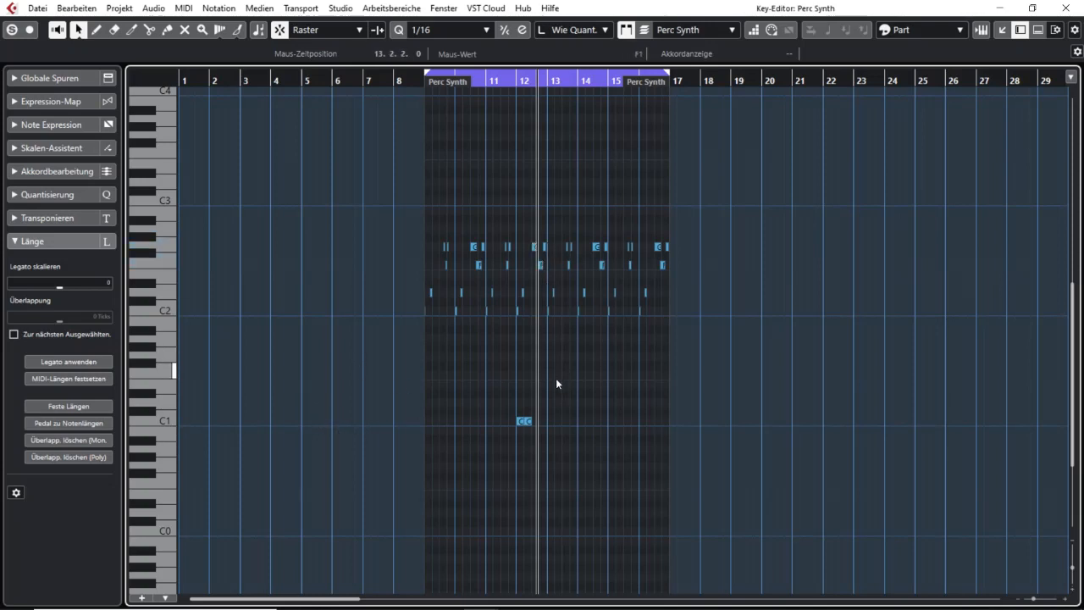
{"action": "left_click_drag", "start_coordinate": [302, 392], "coordinate": [831, 233]}
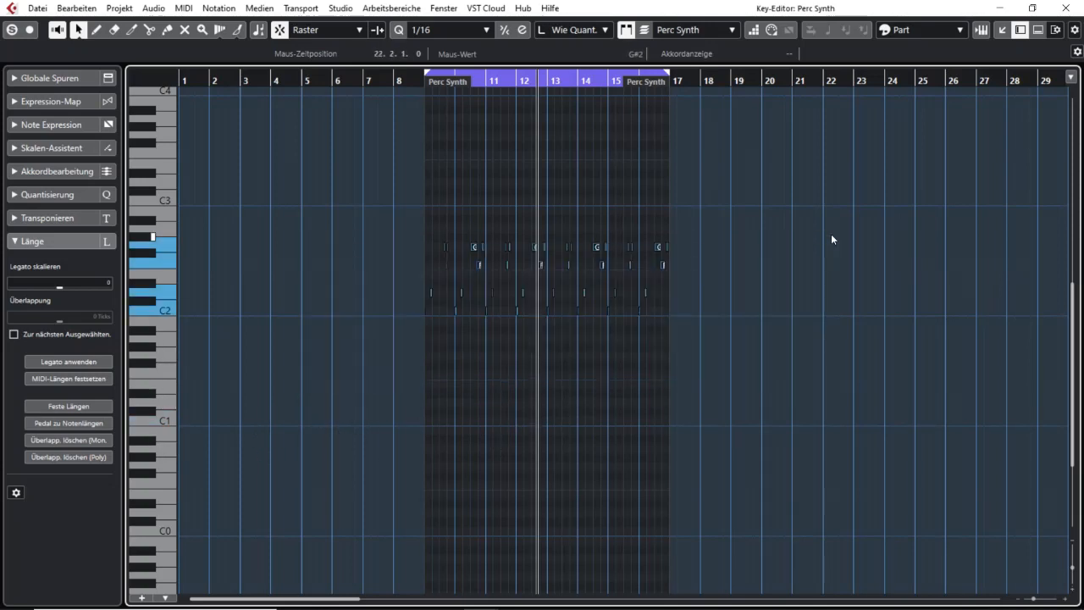
{"action": "left_click", "coordinate": [75, 458]}
Step: Delete the Perc Synth part at bar 9 from the project and play the arrangement from its start, looping bars 1 to 8
{"action": "key", "text": "Return"}
{"action": "key", "text": "Delete"}
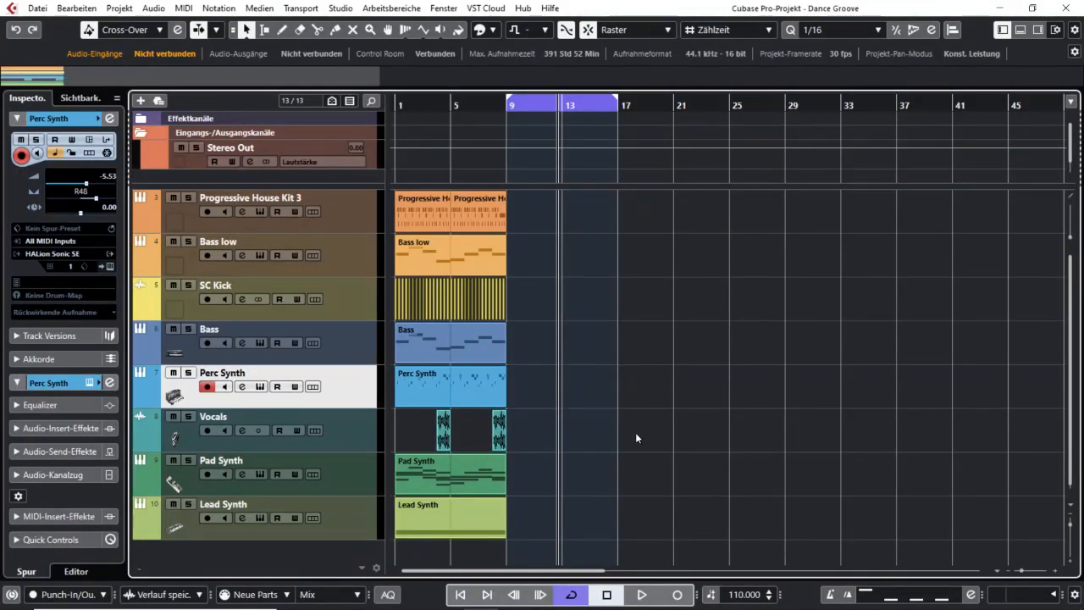
{"action": "key", "text": "KP_Decimal"}
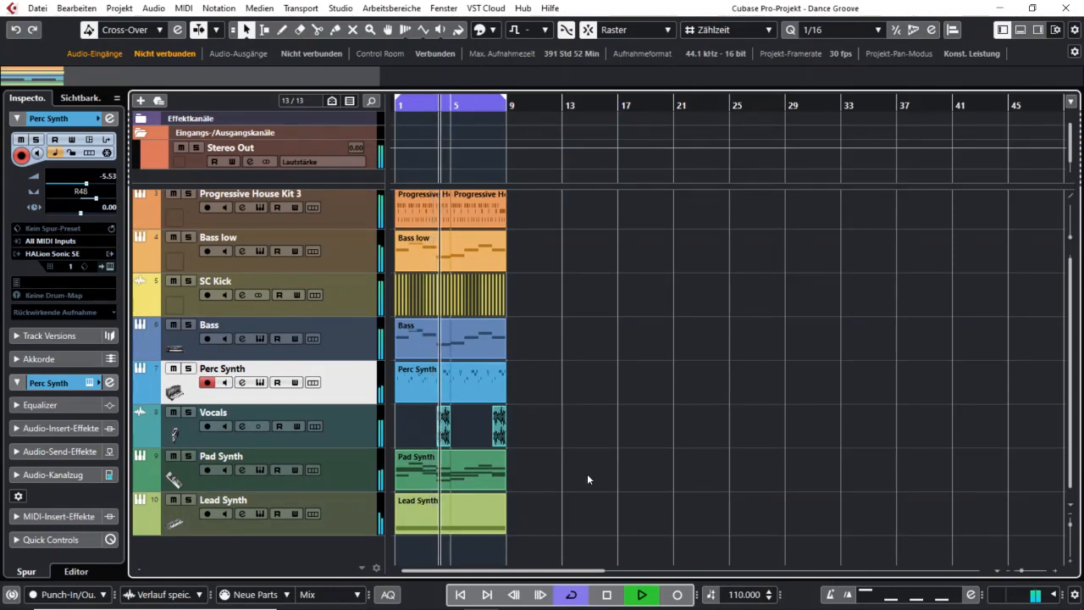
{"action": "scroll", "coordinate": [588, 468], "scroll_direction": "up", "scroll_amount": 1}
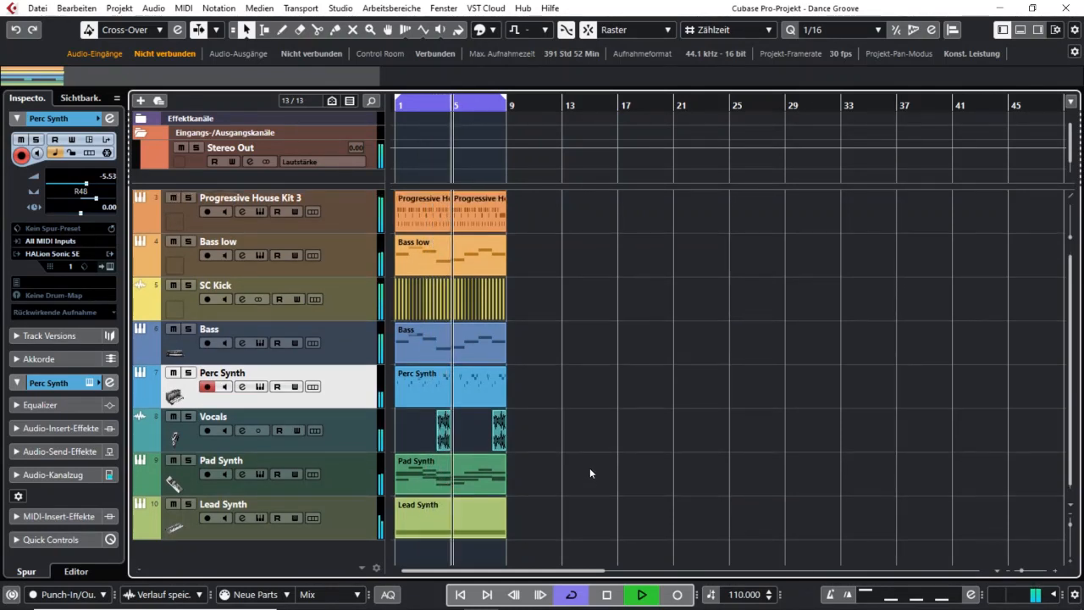